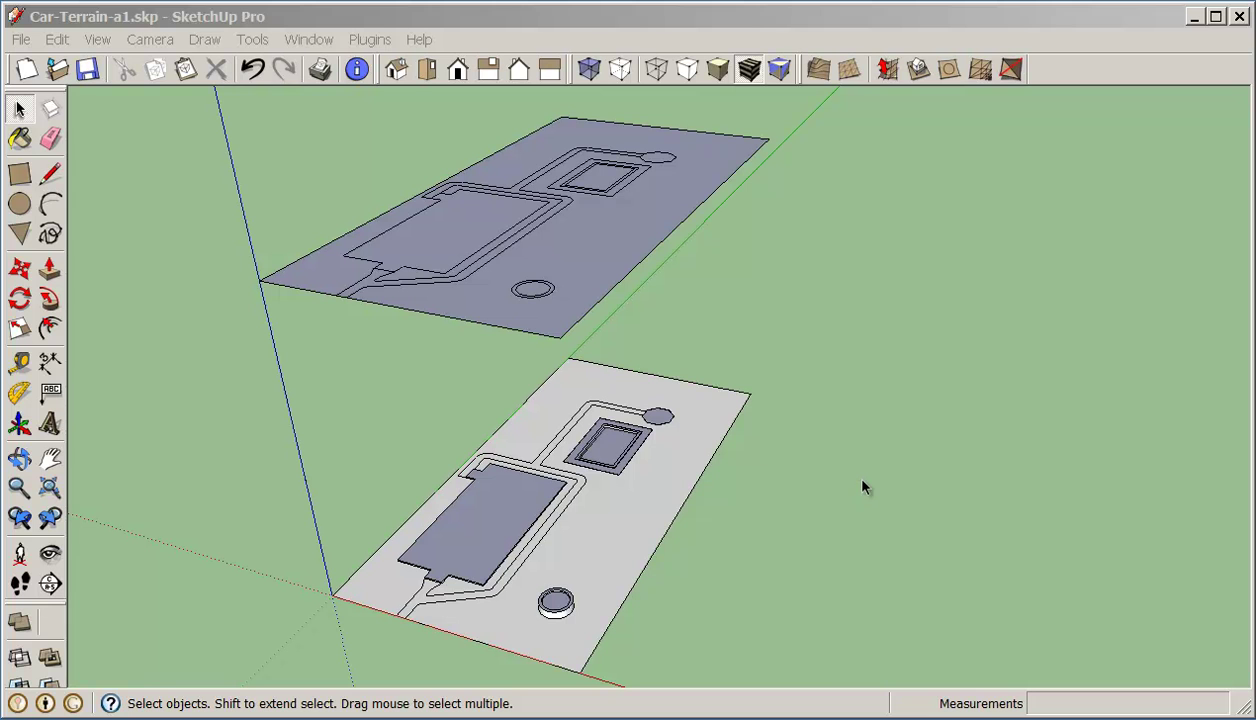
Add a new layer named Tremplate in the Layers panel.
mouse_move(863, 499)
middle_mouse_down()
mouse_move(875, 476)
mouse_move(890, 485)
mouse_move(848, 482)
mouse_move(878, 510)
mouse_move(850, 477)
mouse_move(876, 482)
middle_mouse_up()
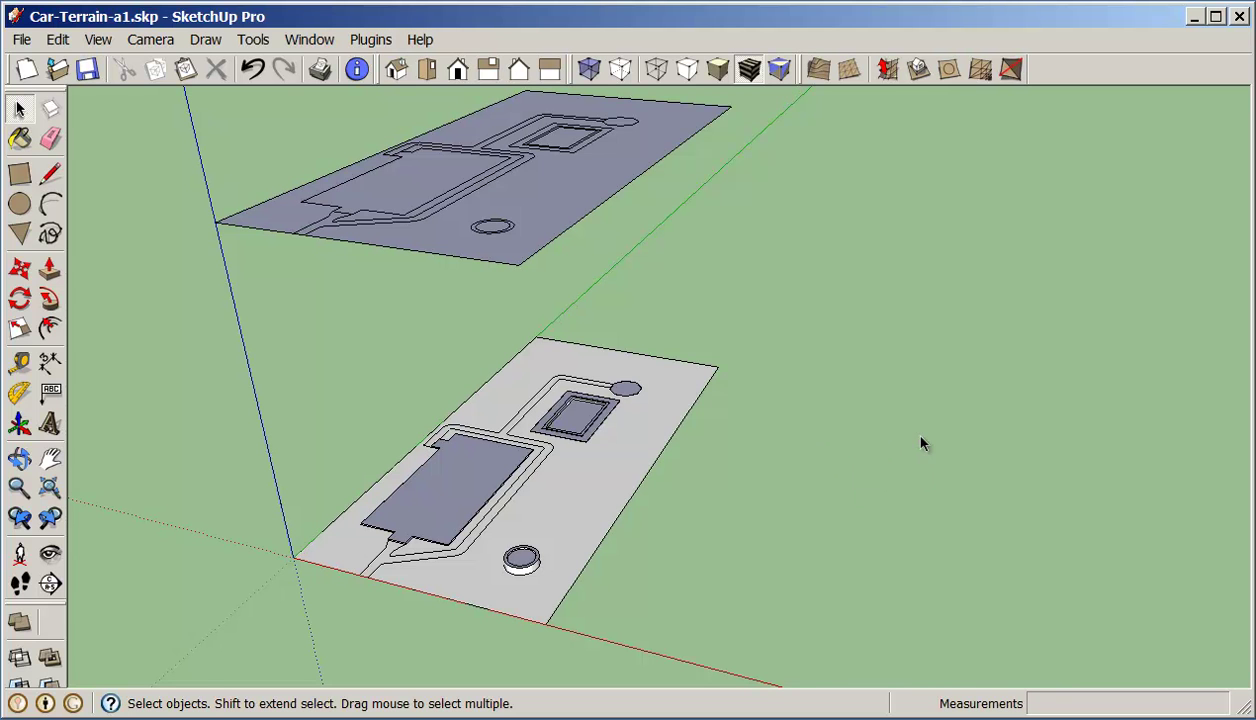
scroll(922, 440, "down", 1)
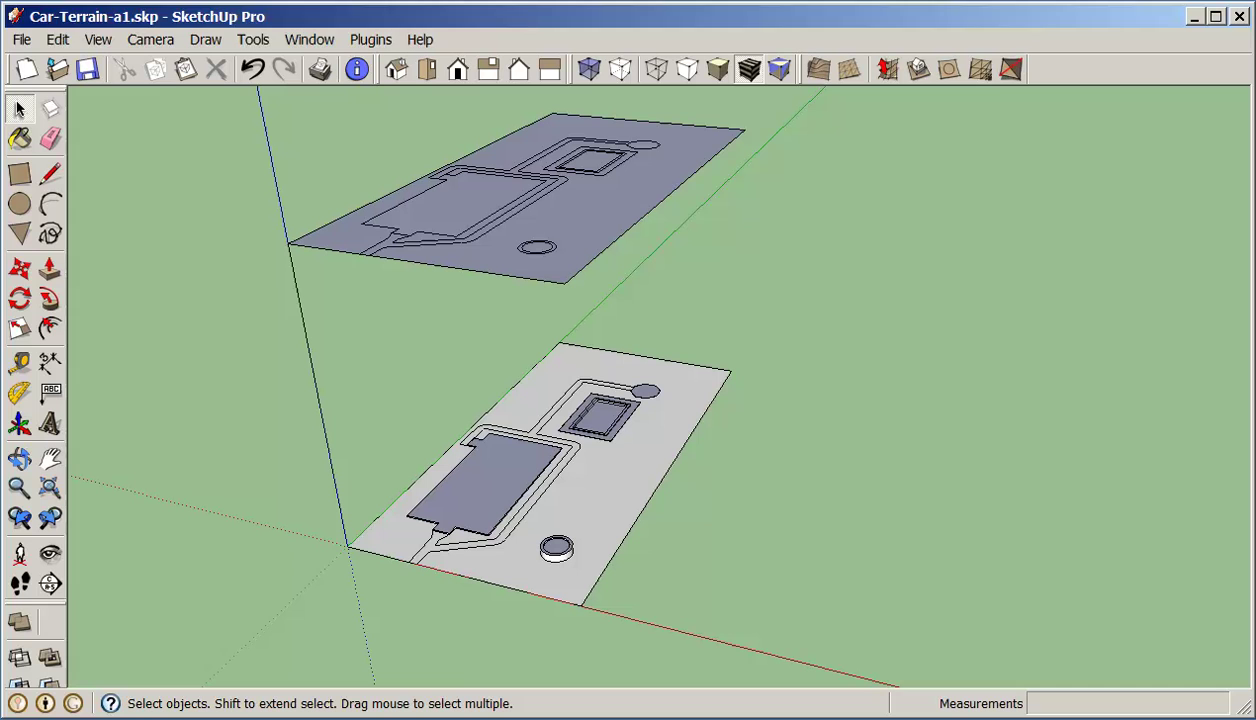
left_click(340, 170)
left_click_drag(967, 156, 887, 146)
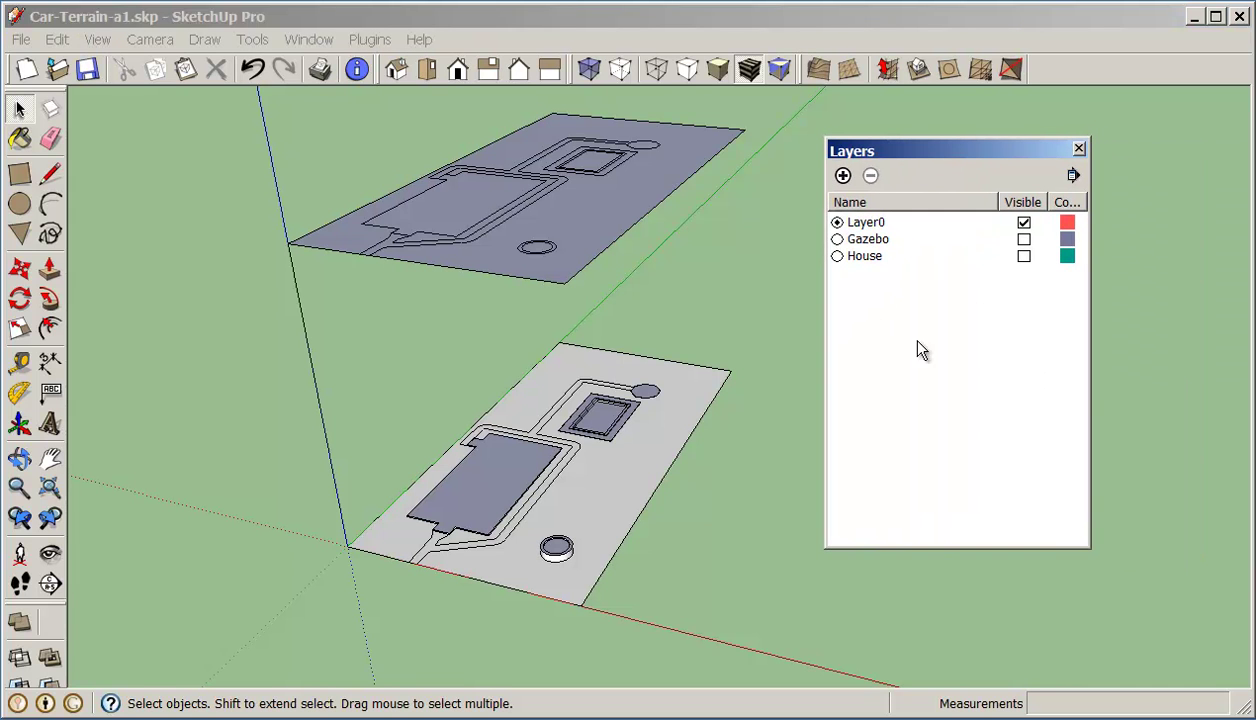
left_click(843, 175)
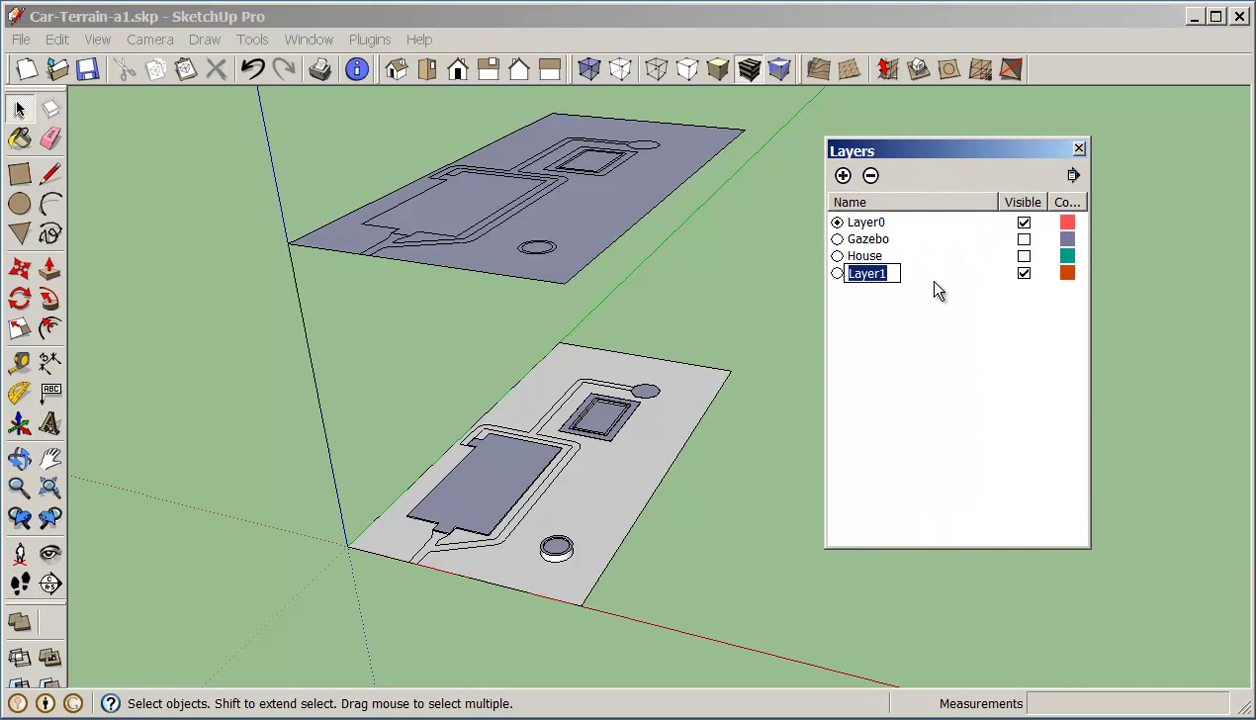
type("Tremplate")
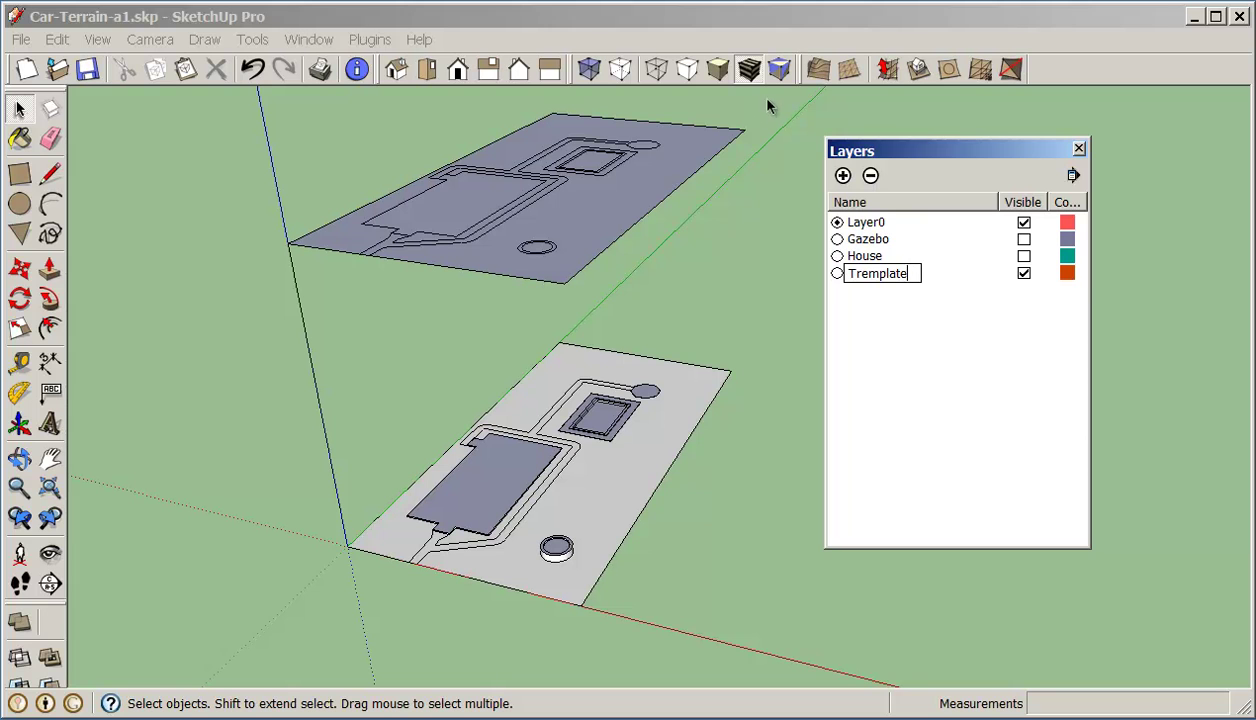
Select the upper terrain slab and assign it to the Tremplate layer in Entity Info.
left_click_drag(768, 102, 331, 222)
left_click_drag(235, 297, 235, 297)
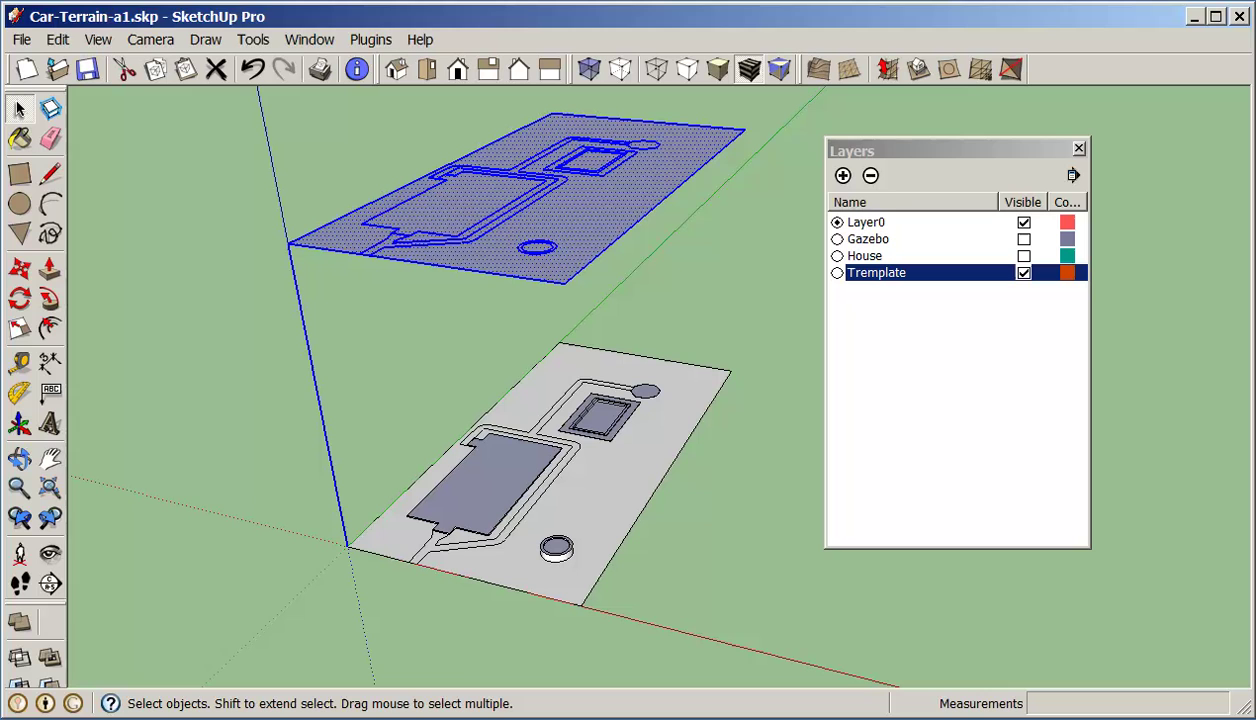
left_click_drag(1165, 148, 932, 358)
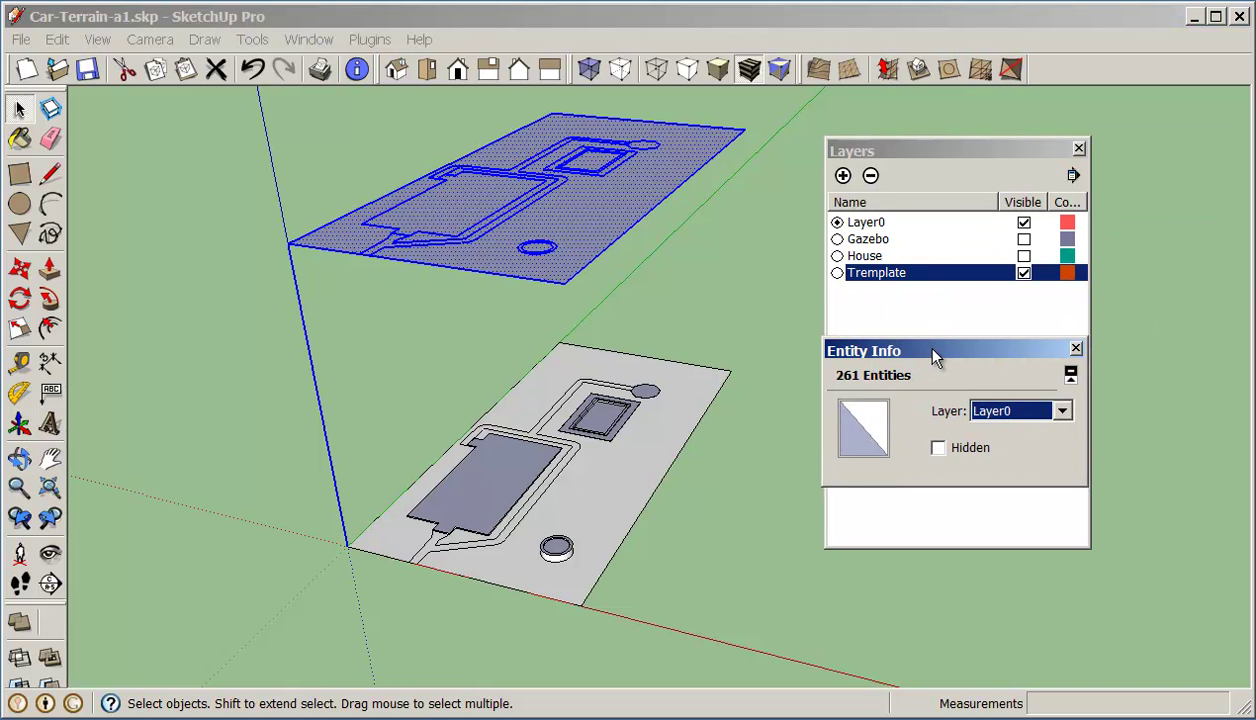
left_click(1061, 412)
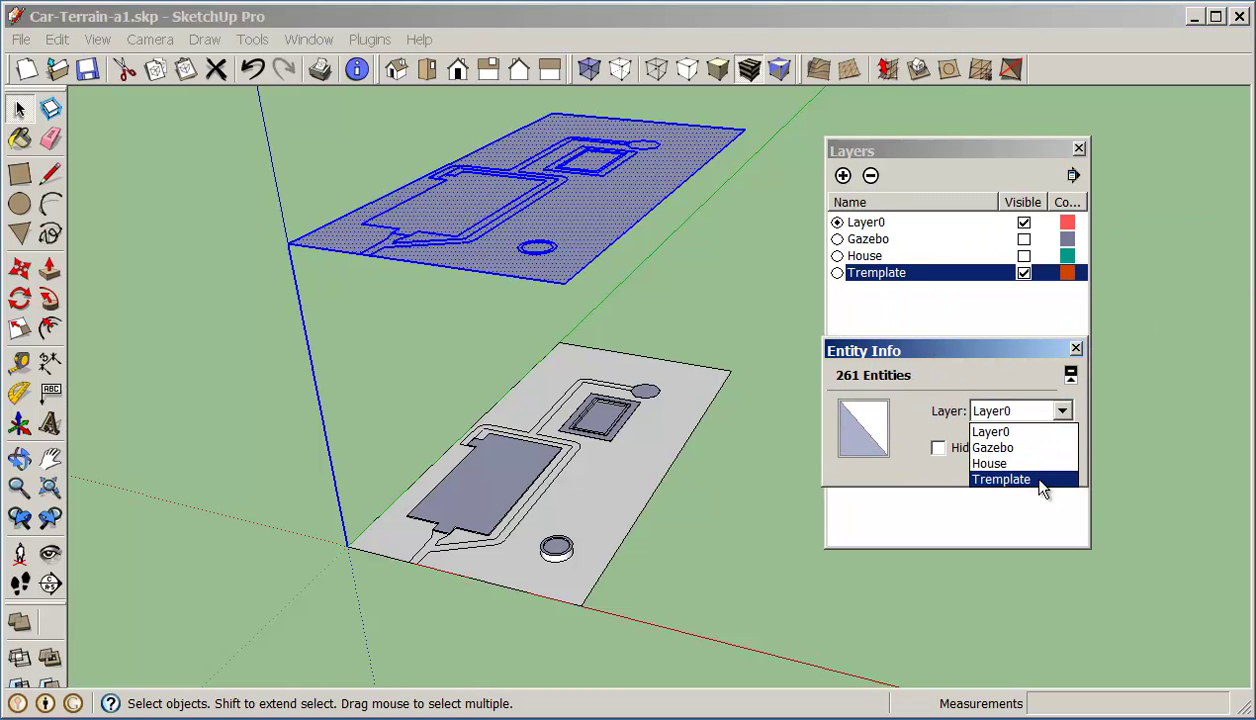
left_click(1041, 480)
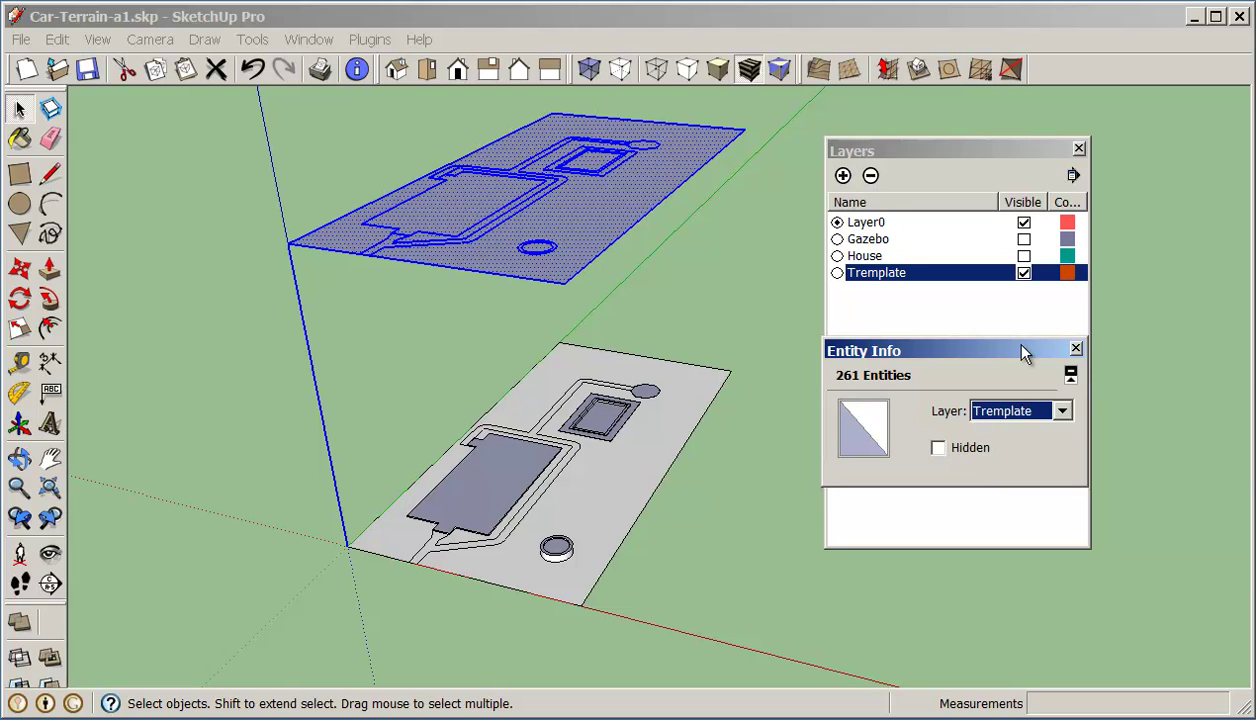
left_click_drag(1010, 350, 1250, 352)
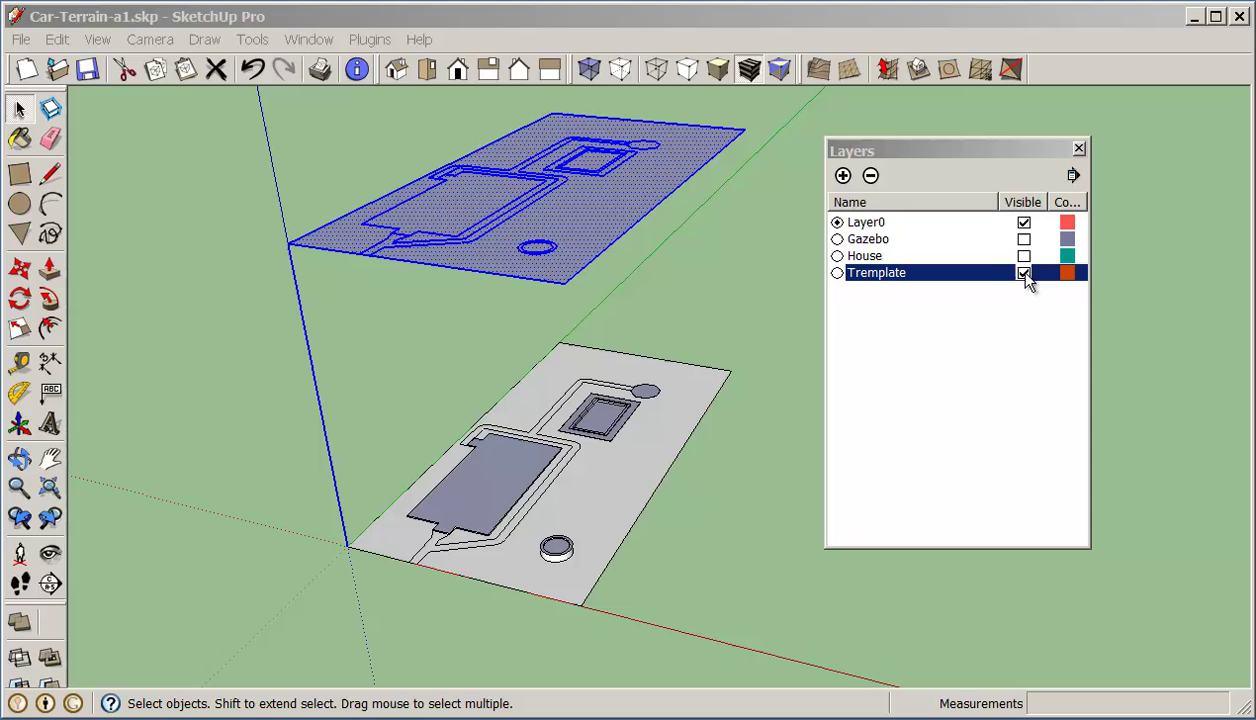
Hide the Tremplate layer, show the House and Gazebo layers, and close the panel.
left_click(727, 274)
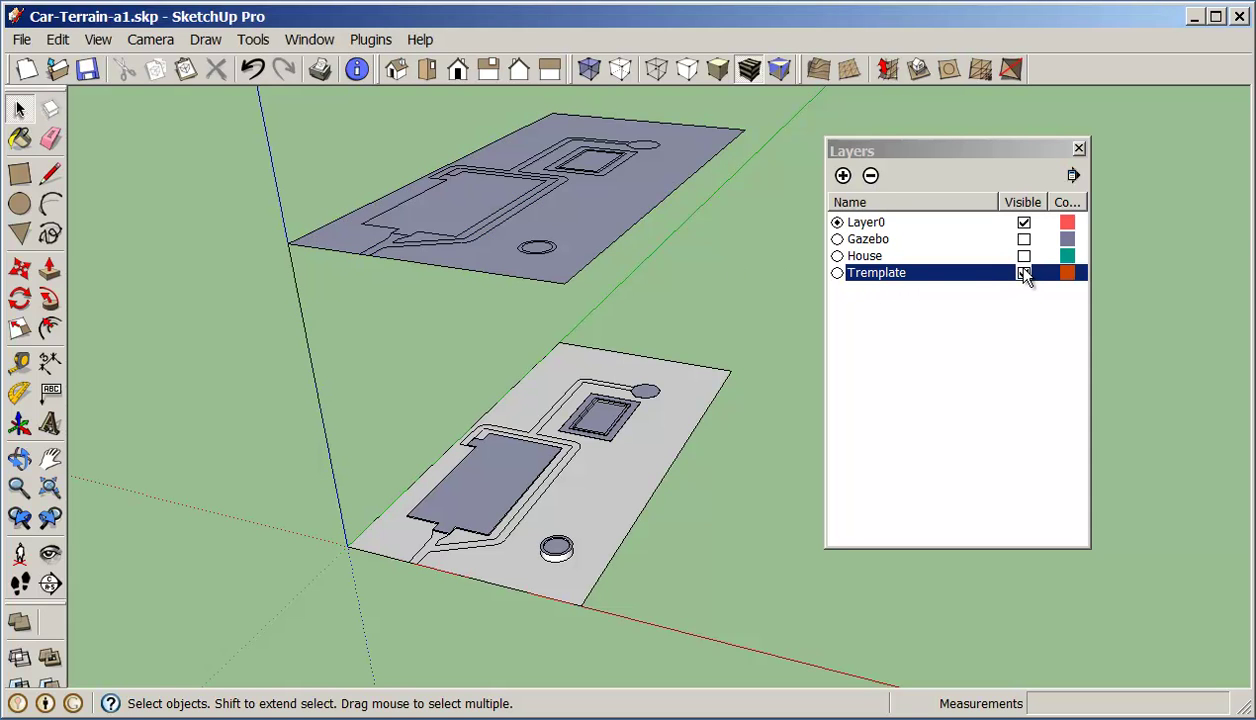
left_click(1024, 273)
left_click(1024, 256)
left_click(1024, 240)
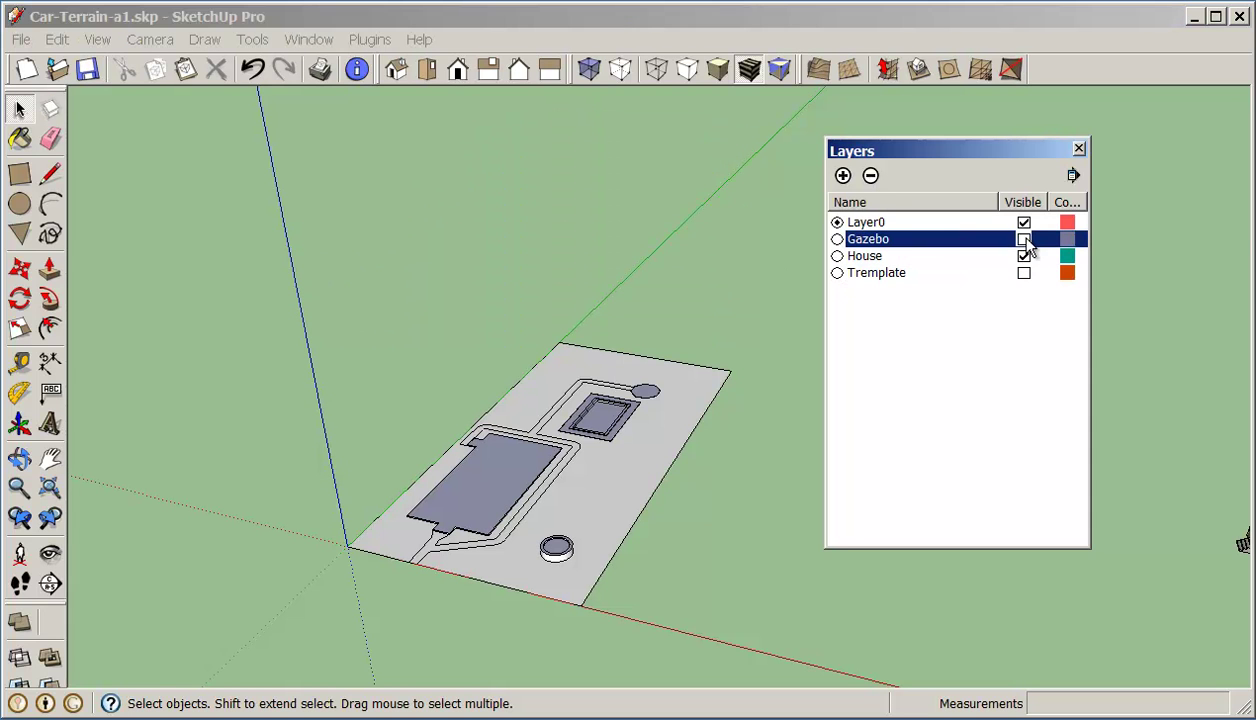
left_click(1078, 148)
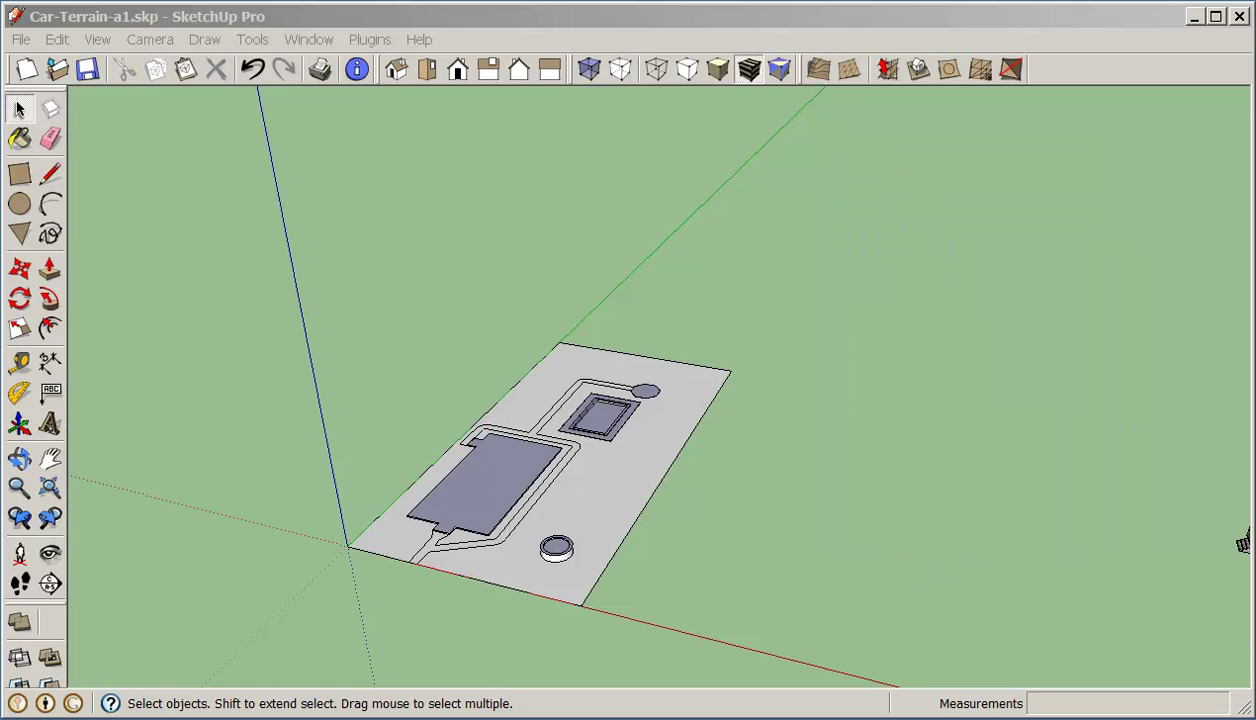
Move the house toward the terrain pad, then undo the last placement.
middle_click_drag(925, 368, 853, 480)
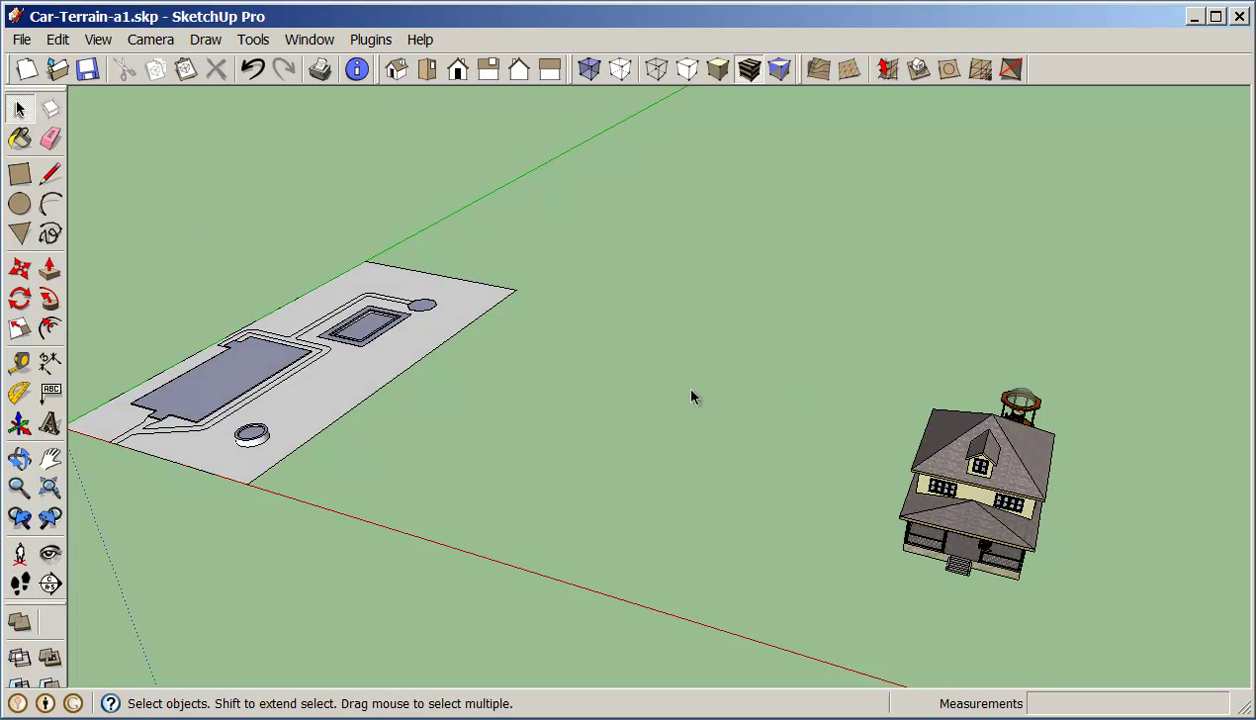
left_click(1020, 482)
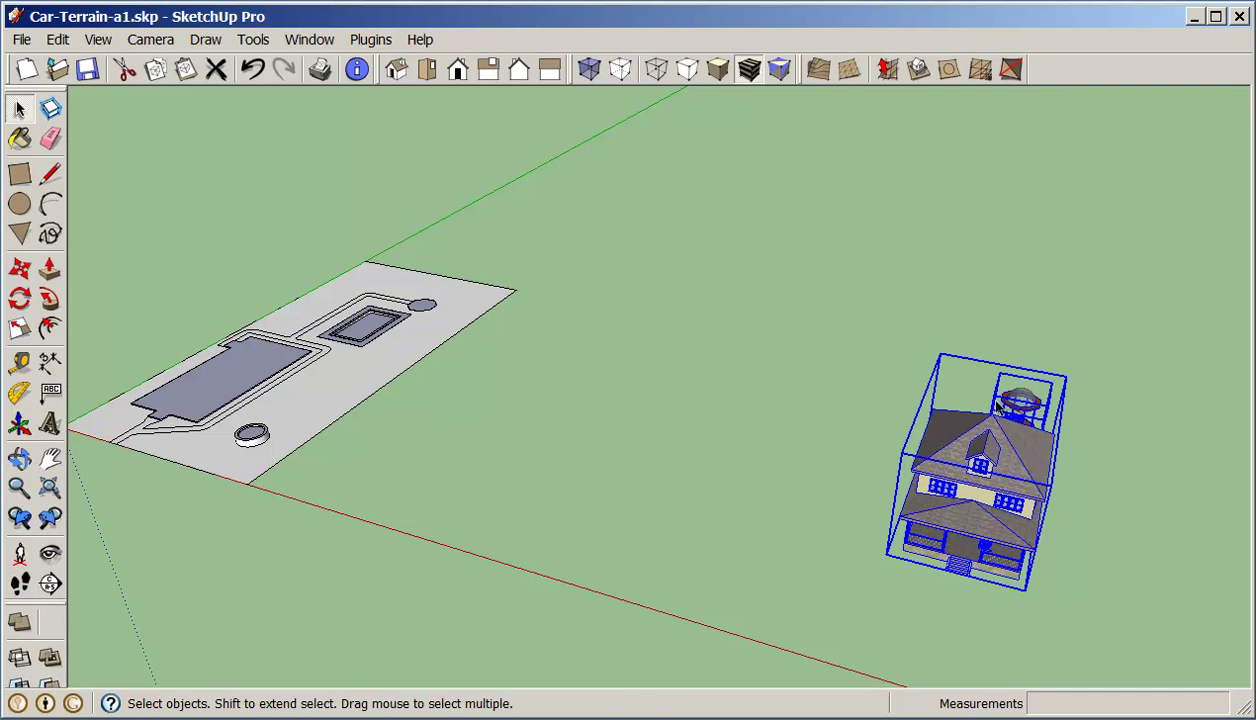
key("m")
left_click(881, 583)
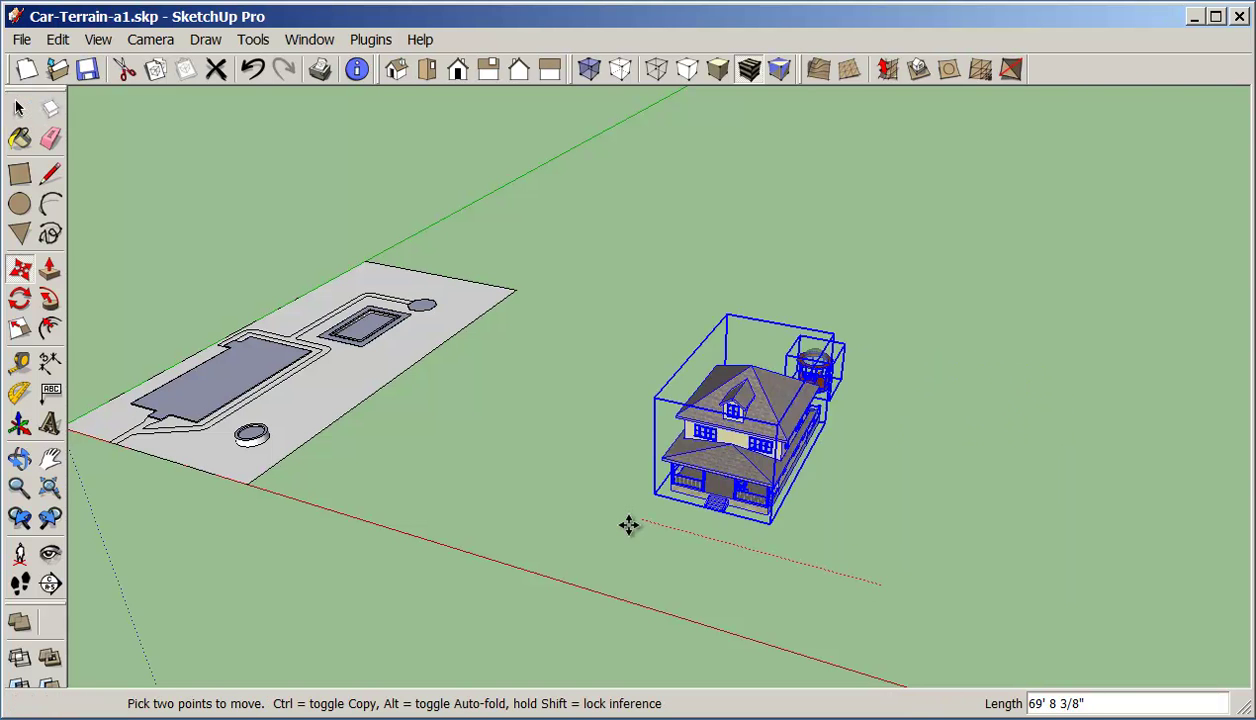
left_click(334, 468)
middle_click_drag(592, 465, 531, 500)
scroll(531, 500, "up", 2)
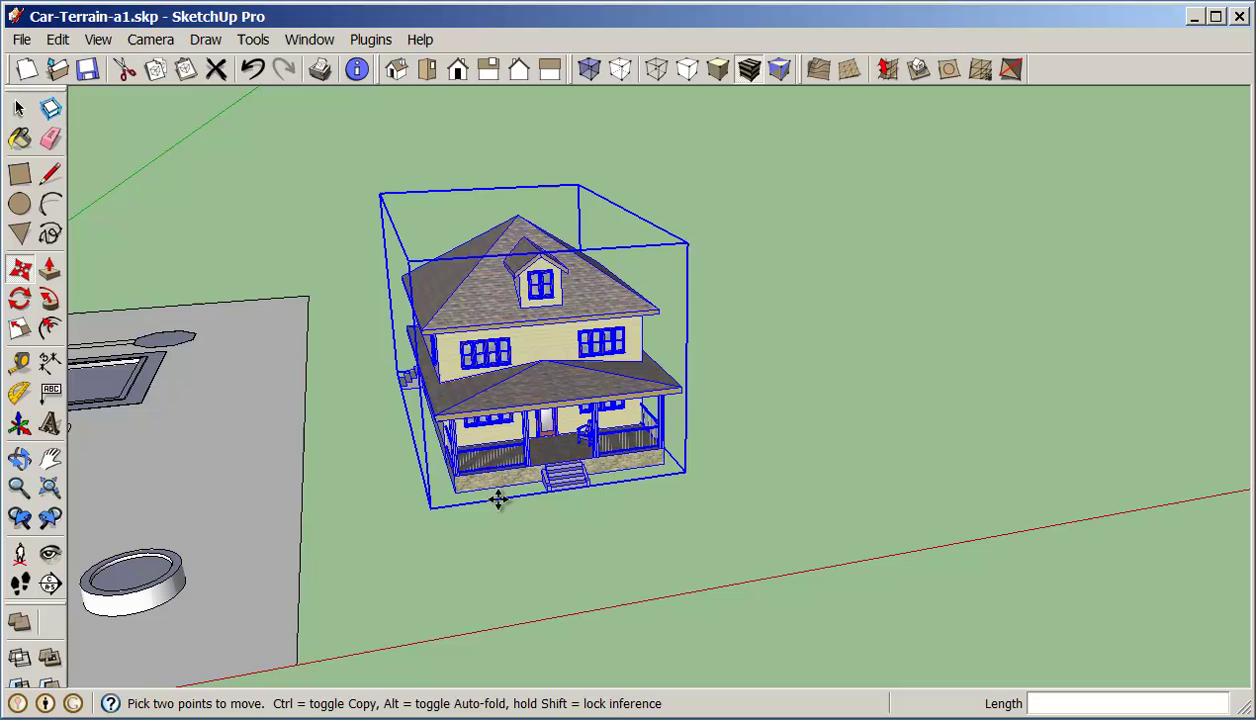
left_click(463, 491)
scroll(478, 484, "down", 1)
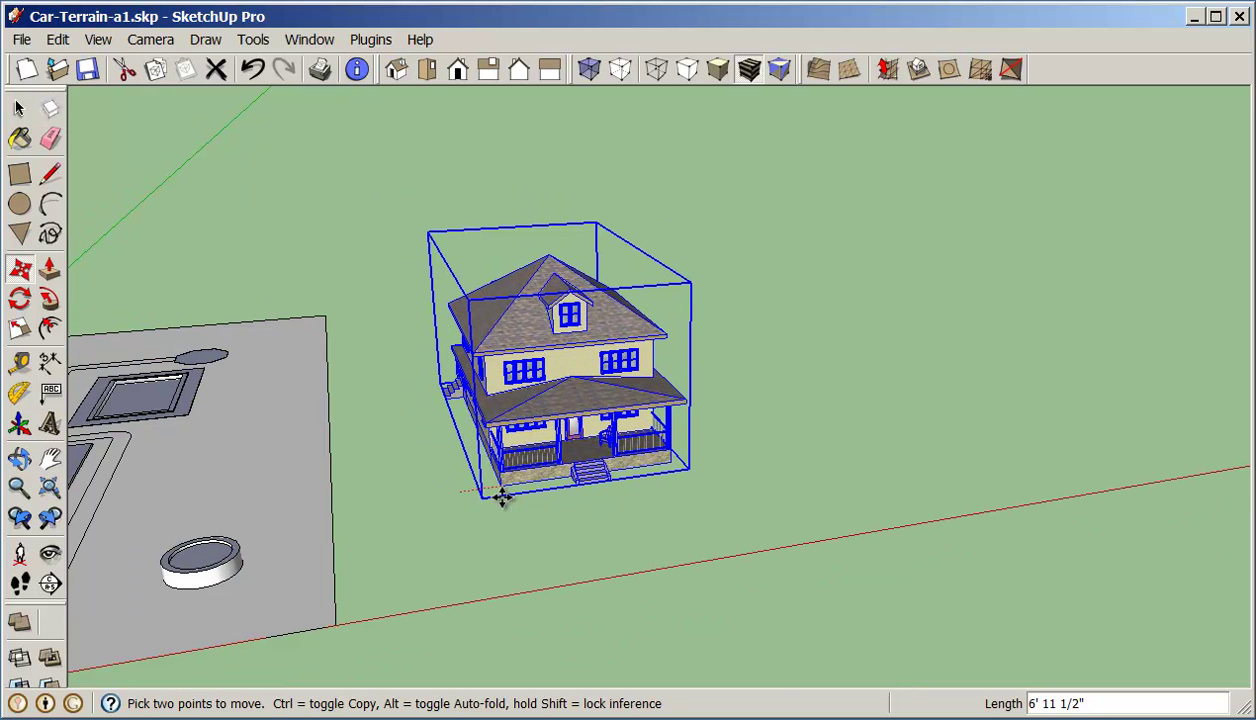
left_click(499, 496)
key("ctrl+z")
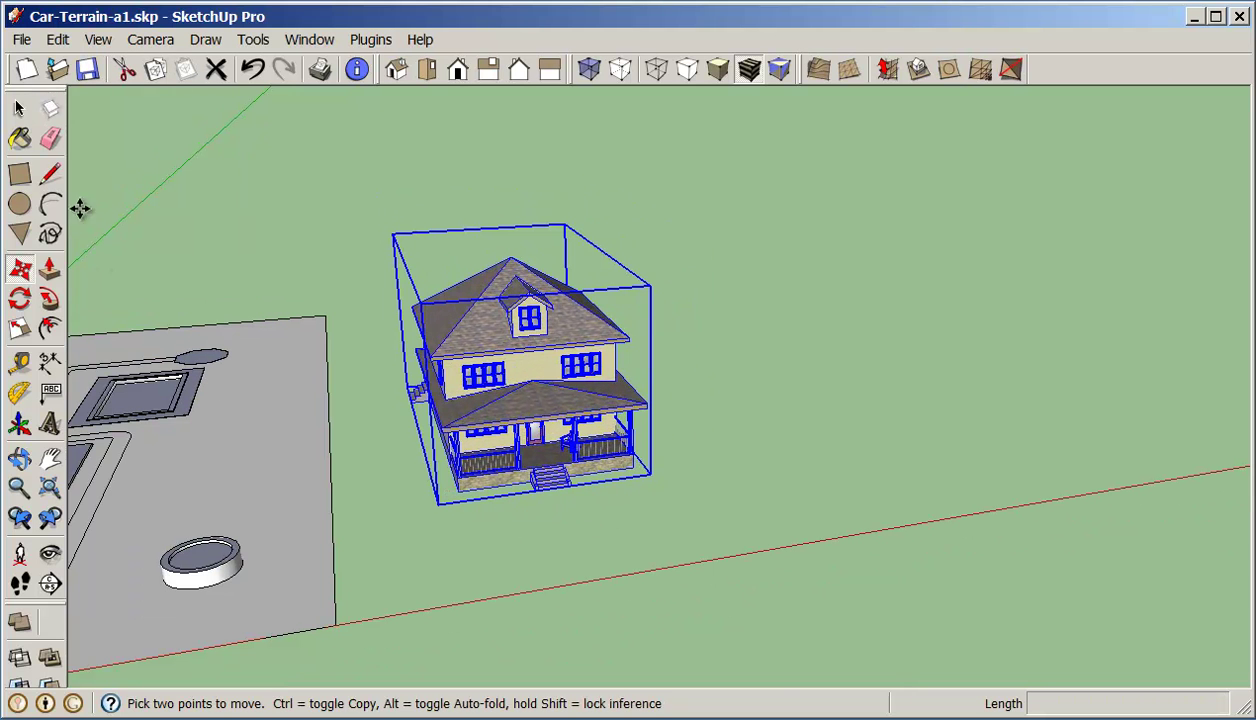
Reselect the house and pick it up by its bottom corner to carry it onto the pad.
left_click(19, 108)
left_click(205, 195)
left_click(531, 456)
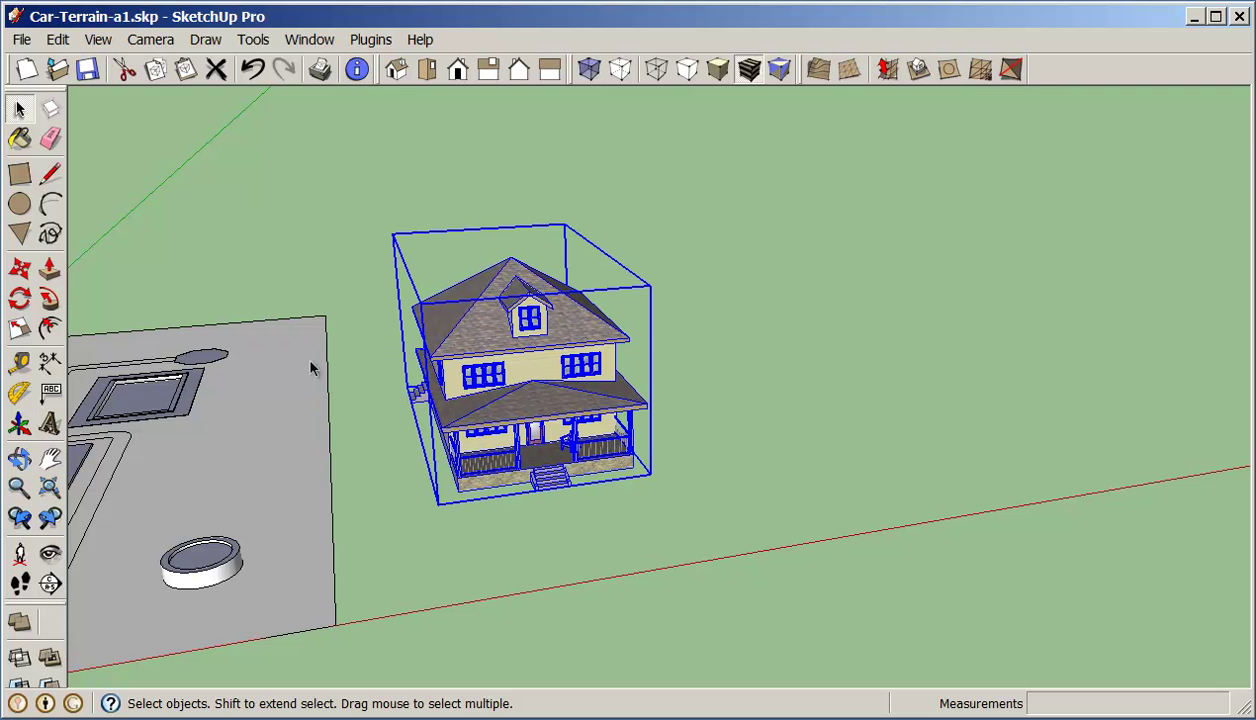
left_click(19, 268)
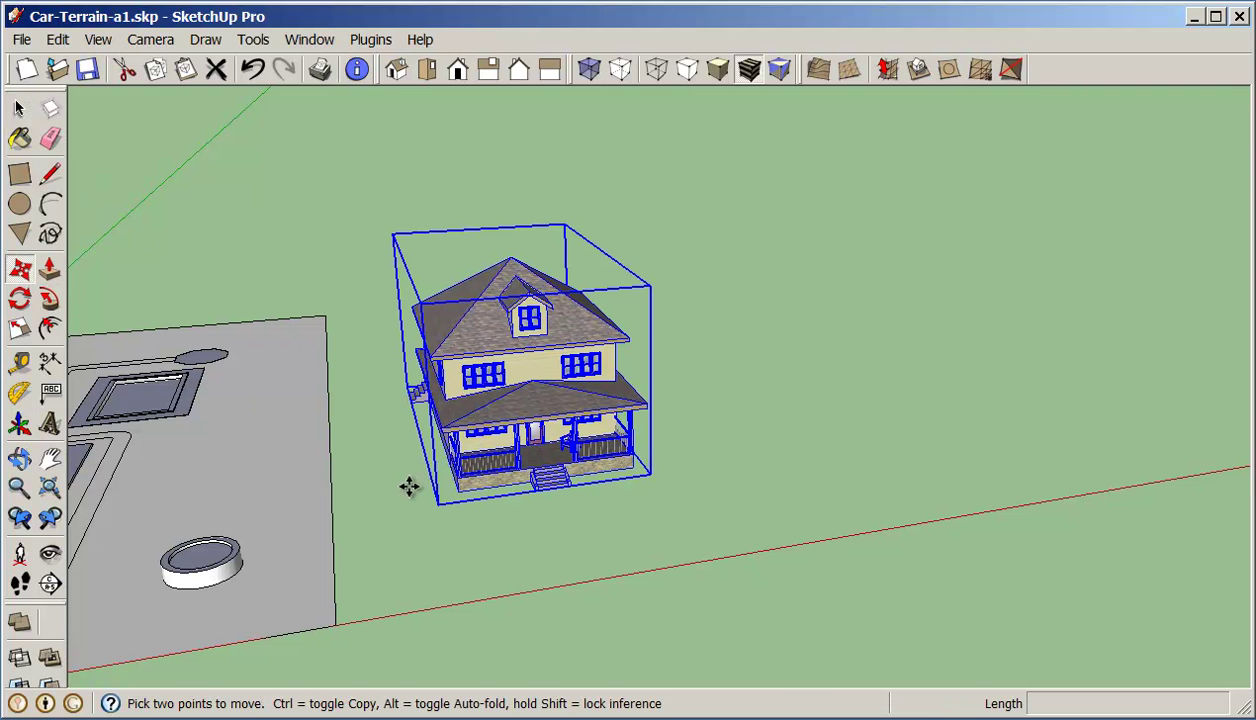
left_click(460, 495)
scroll(465, 480, "down", 3)
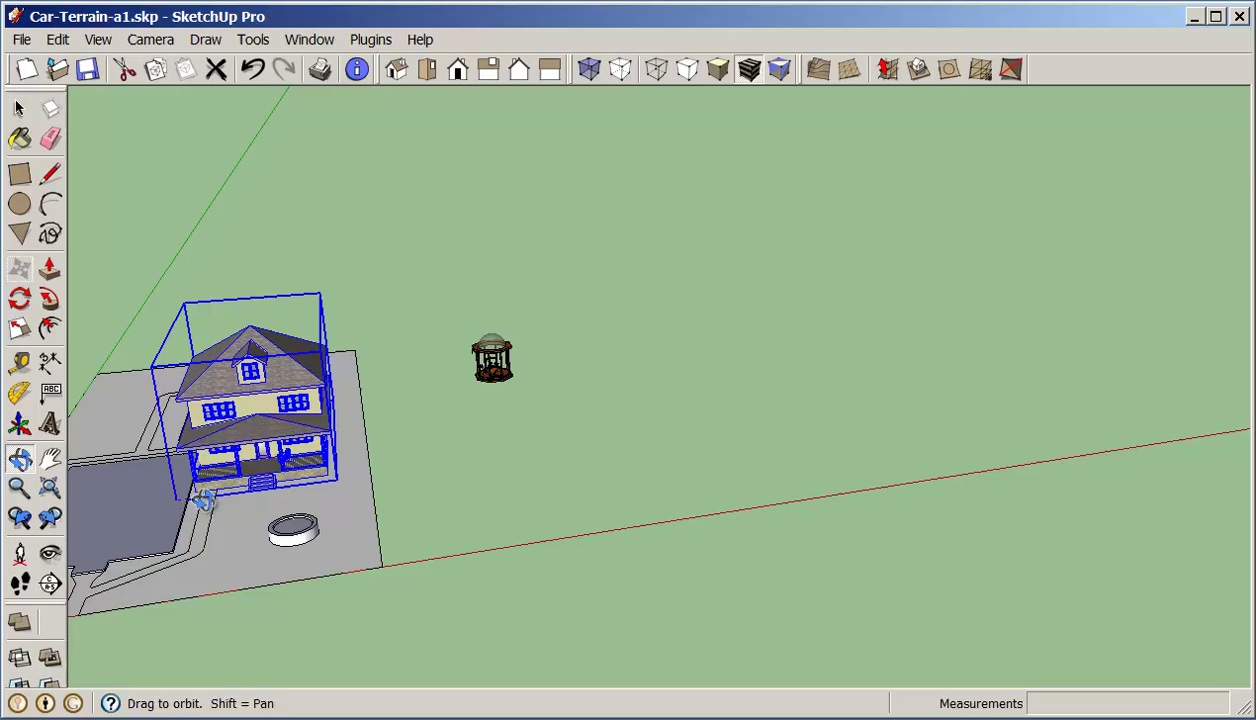
scroll(200, 497, "up", 6)
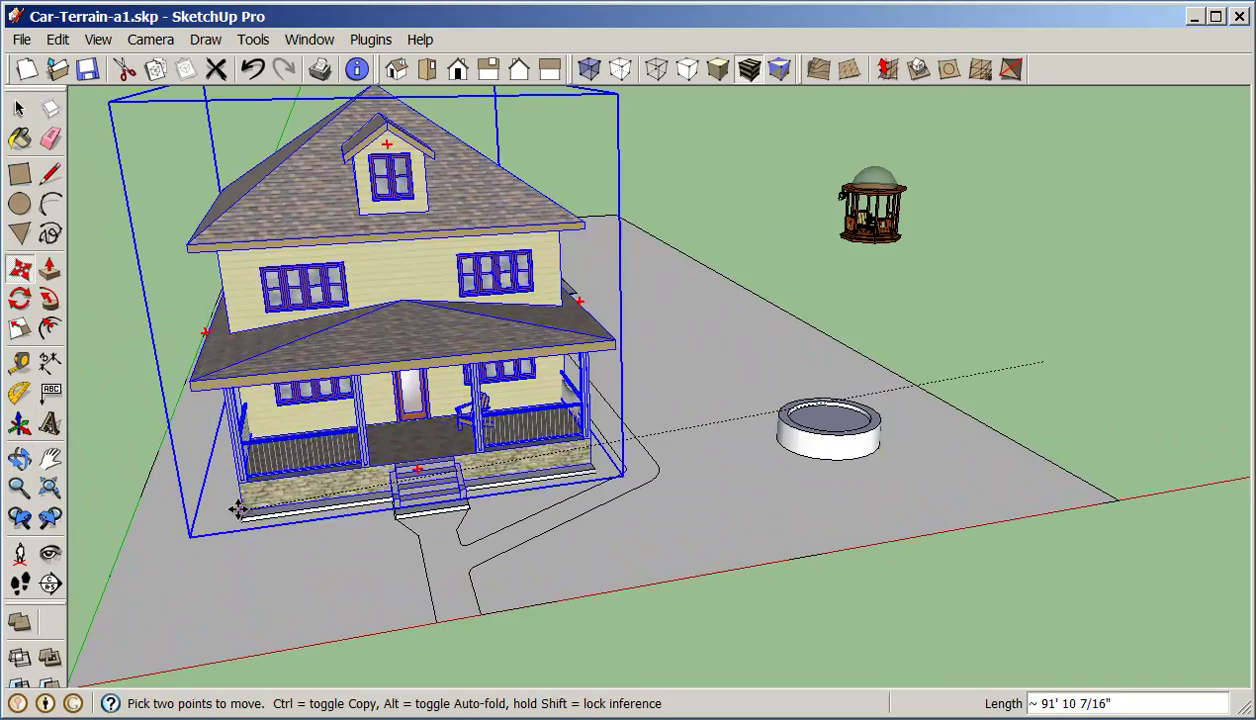
middle_click_drag(778, 448, 693, 482)
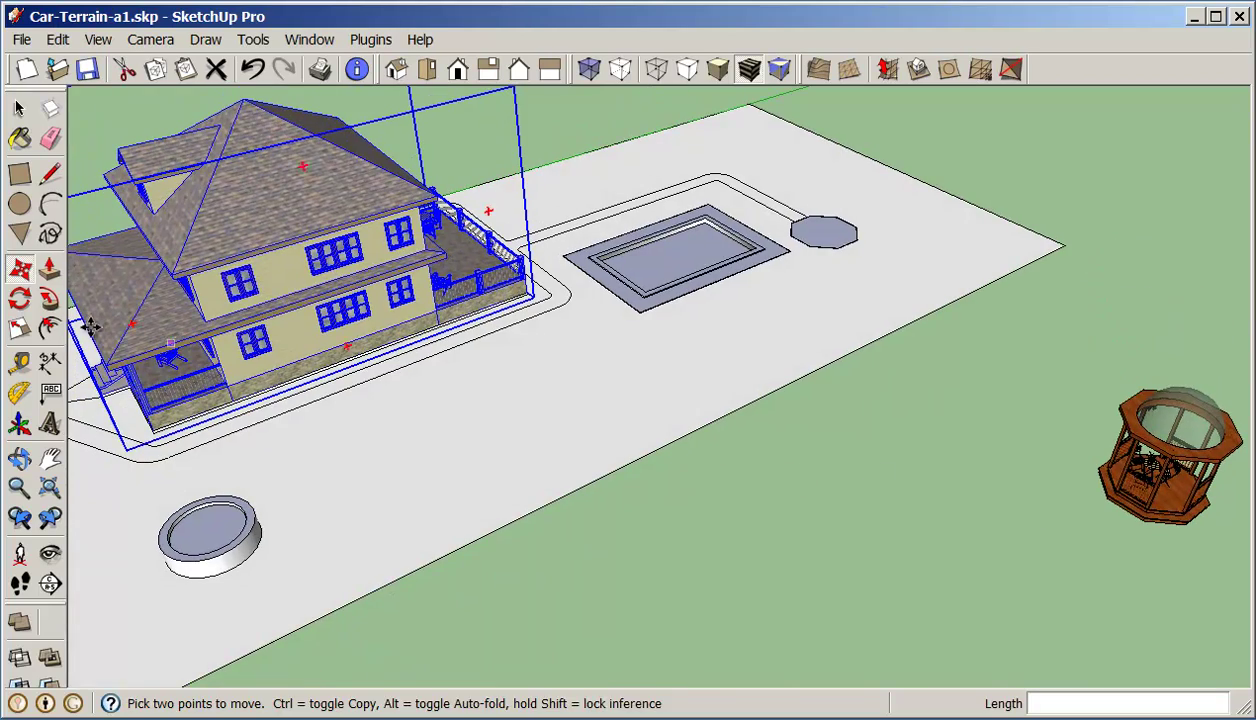
Select the gazebo and move it to the pad corner beyond the pool.
left_click(19, 108)
left_click(1157, 517)
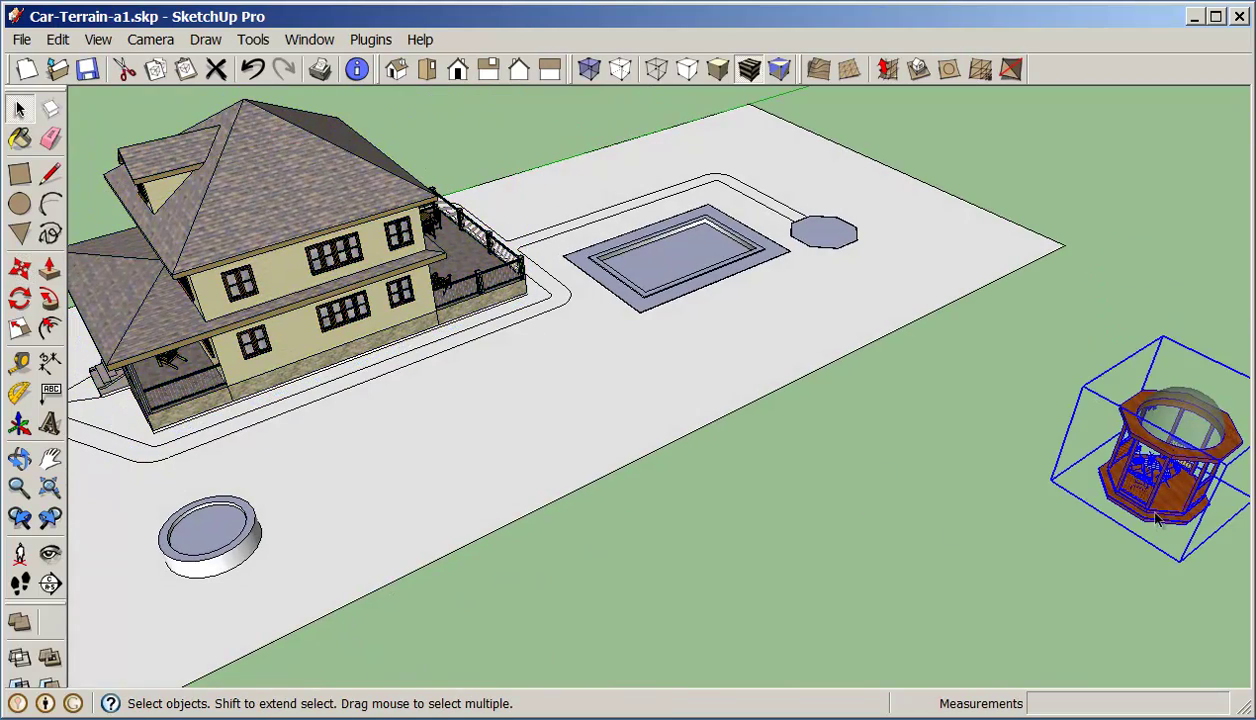
middle_click_drag(1157, 538, 1130, 450)
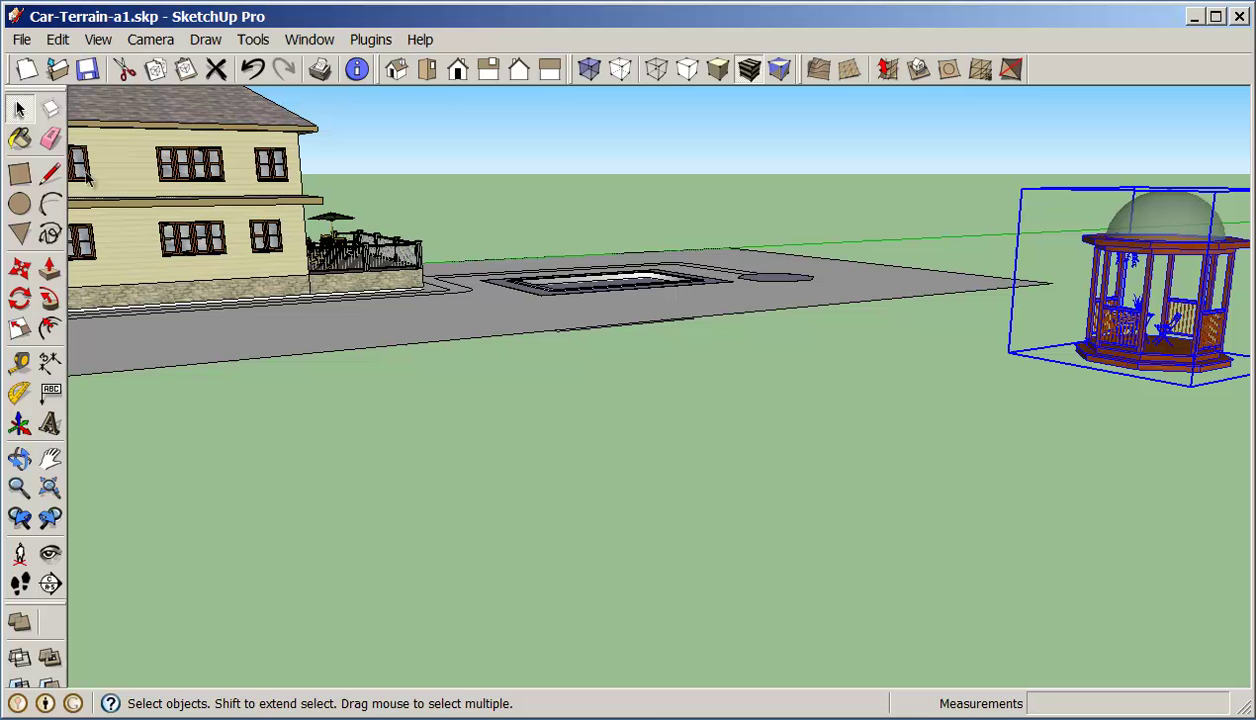
left_click(19, 268)
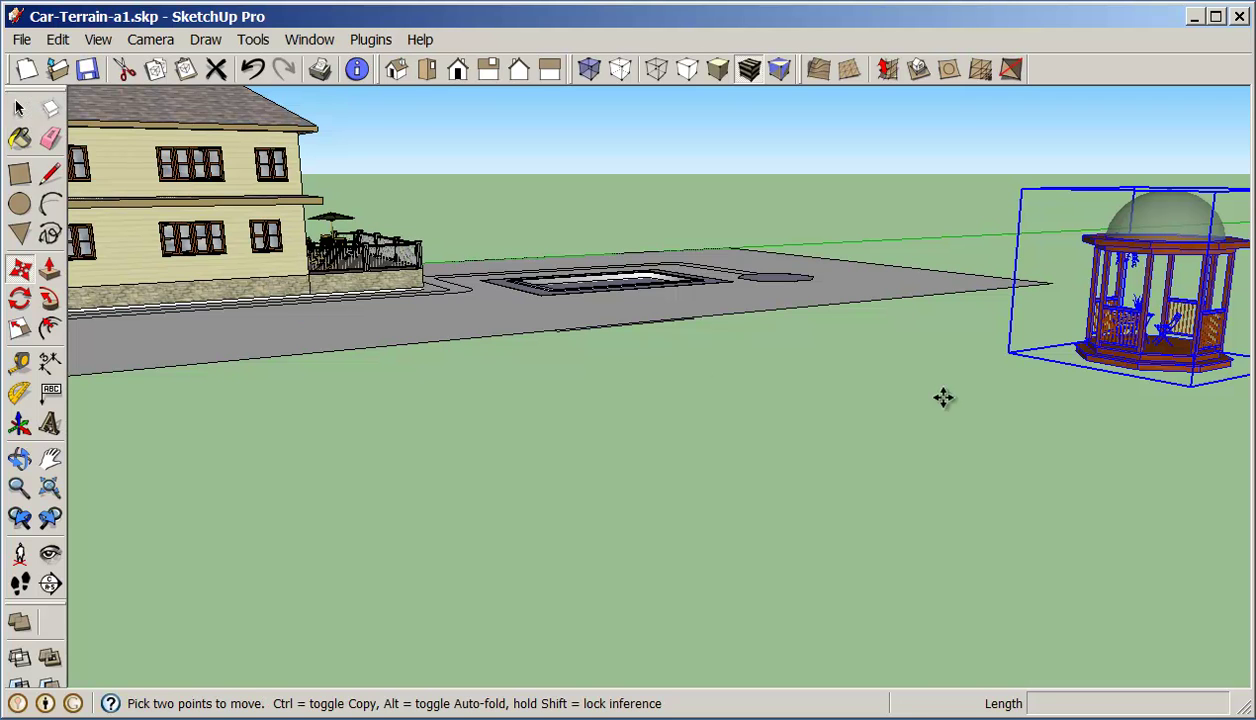
left_click(1155, 383)
middle_click_drag(1155, 383, 1100, 440)
scroll(684, 178, "up", 2)
scroll(684, 178, "up", 3)
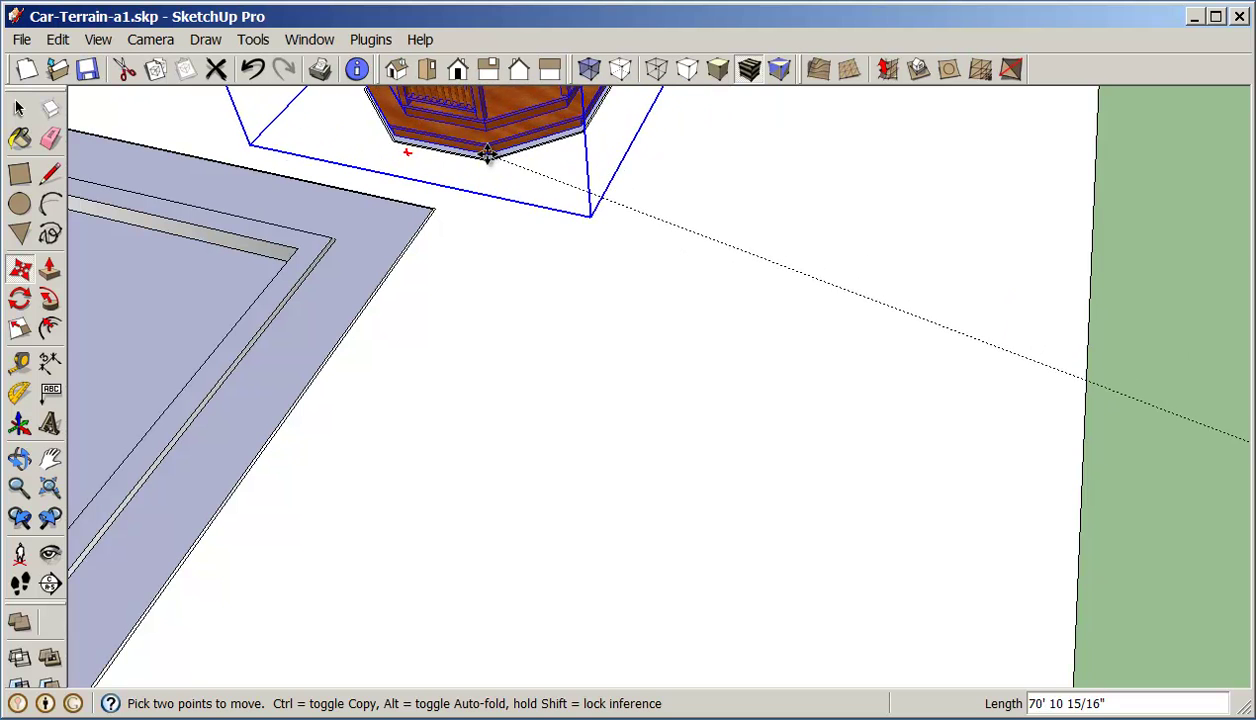
left_click(487, 160)
Fine-tune the gazebo's position, checking it from several angles around the pool.
left_click(488, 160)
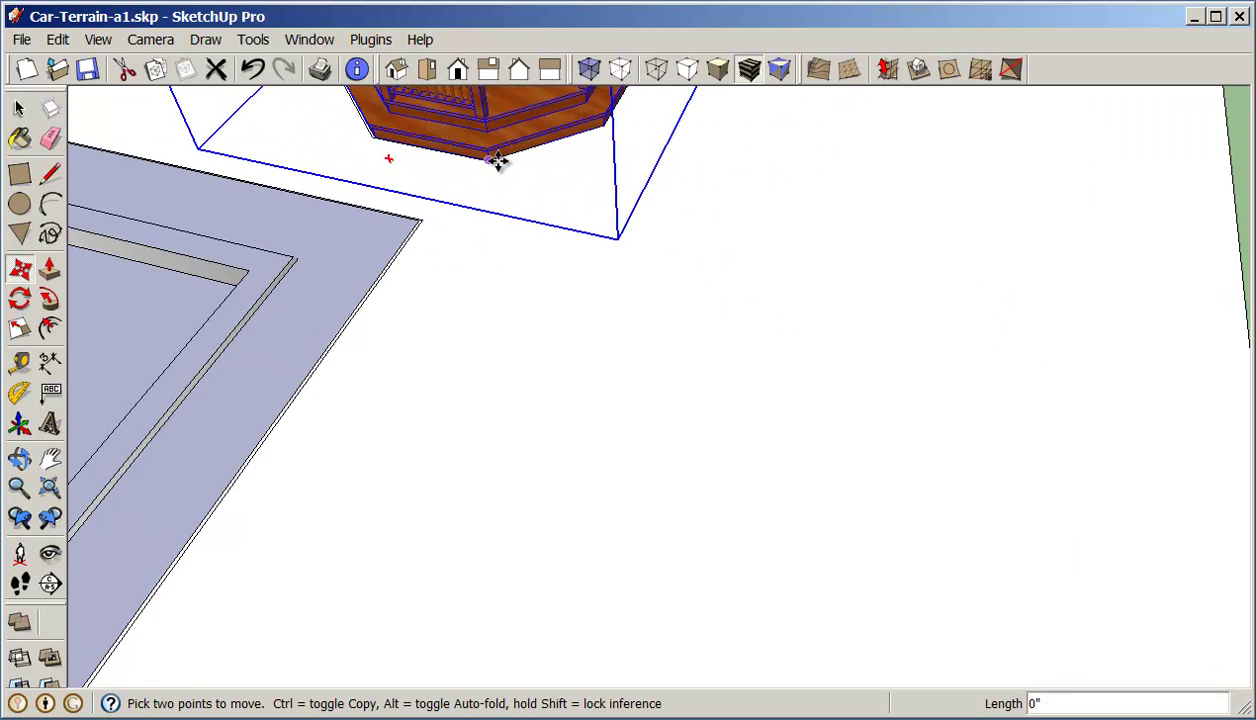
middle_click_drag(493, 148, 430, 208)
scroll(430, 208, "up", 5)
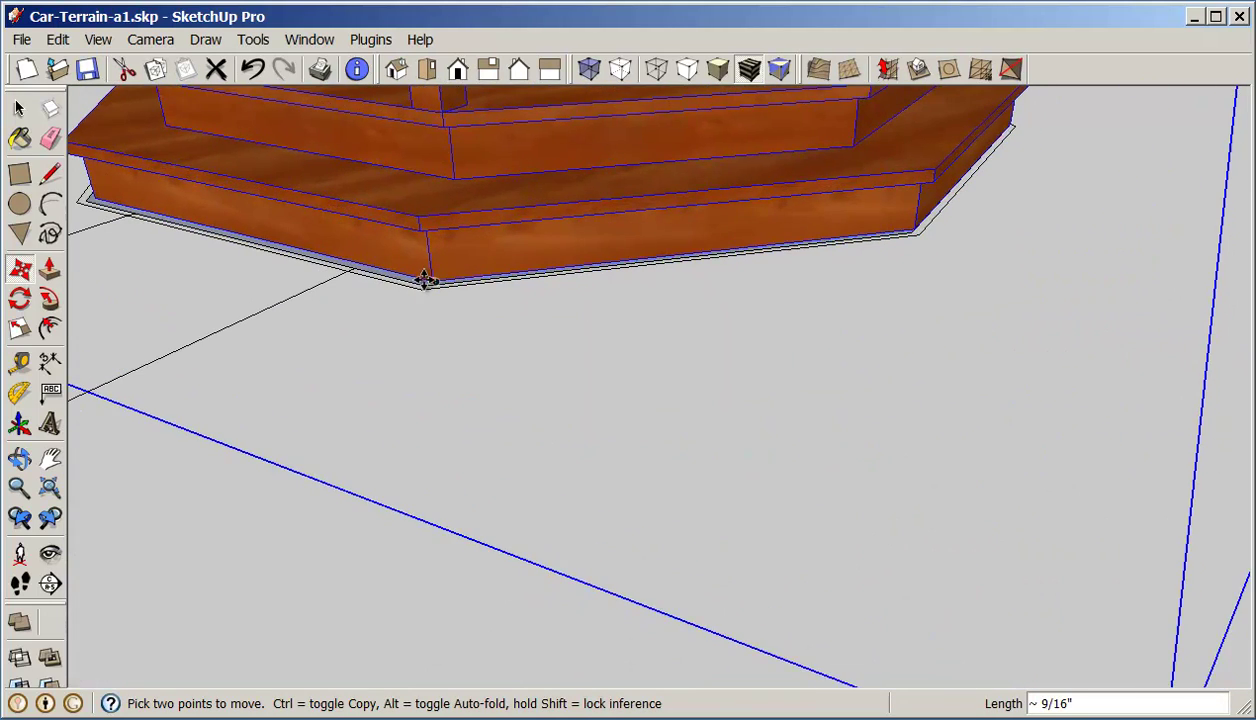
scroll(418, 282, "up", 2)
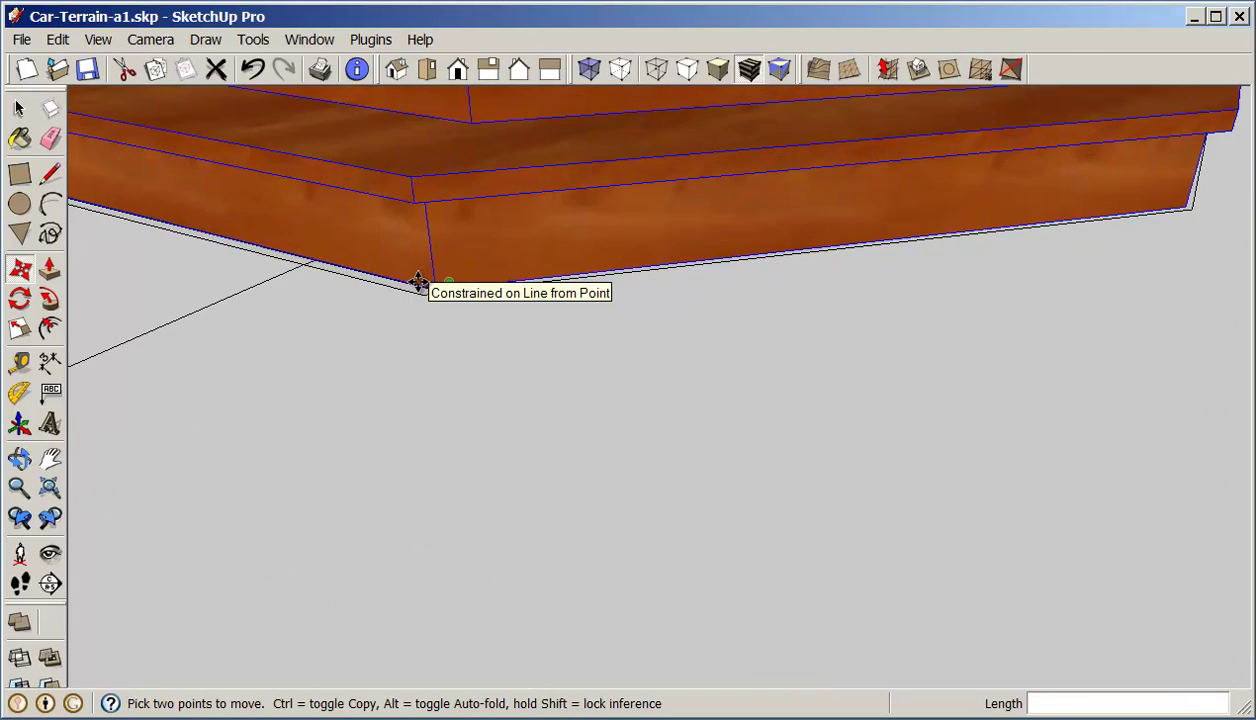
scroll(594, 287, "down", 1)
scroll(595, 305, "down", 3)
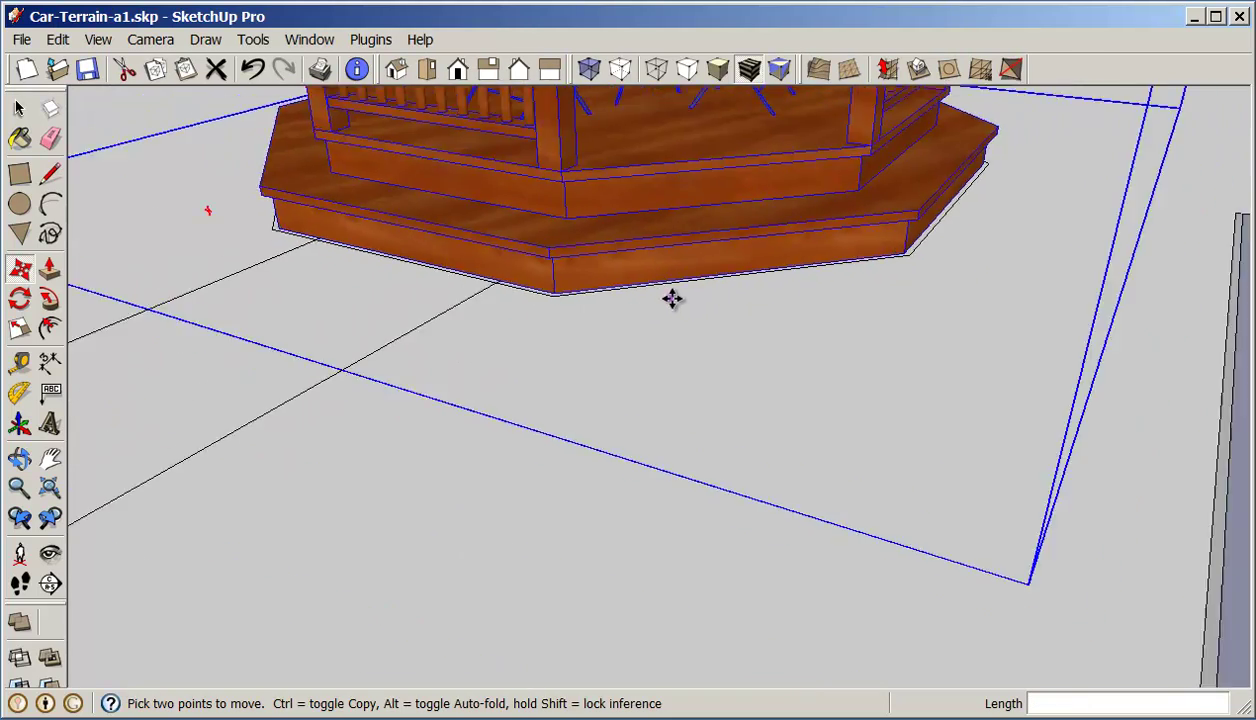
middle_click_drag(673, 297, 637, 423)
scroll(637, 423, "down", 3)
middle_click_drag(726, 381, 703, 402)
scroll(703, 402, "down", 2)
middle_click_drag(948, 432, 196, 163)
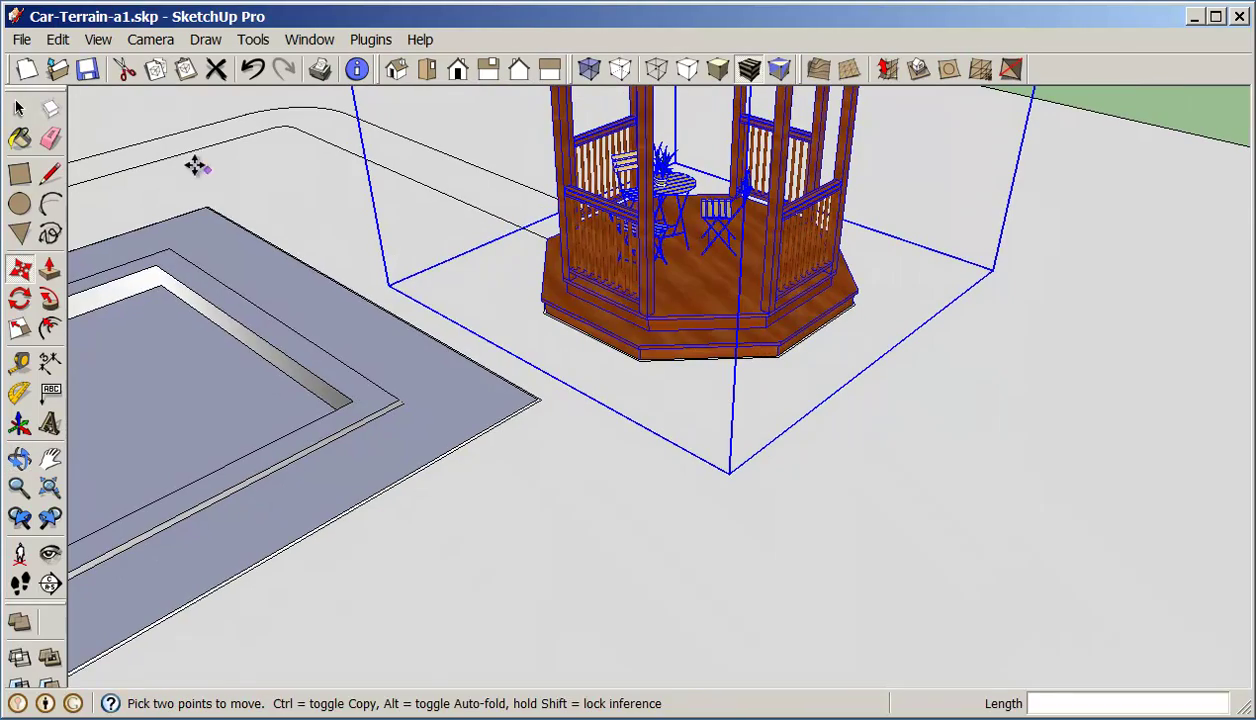
Clear the gazebo selection and zoom out to show the pool and house.
left_click(20, 110)
left_click(1120, 125)
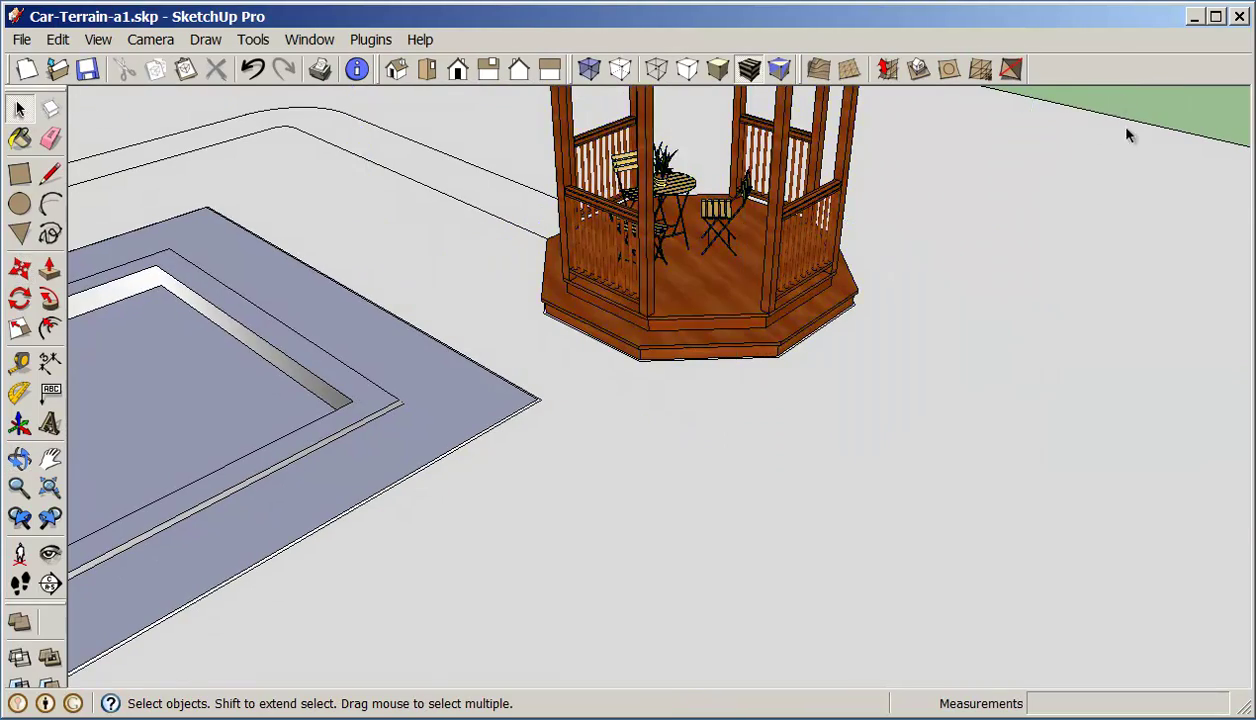
scroll(1116, 150, "down", 3)
middle_click_drag(1116, 160, 1052, 360, "shift")
scroll(1040, 380, "down", 10)
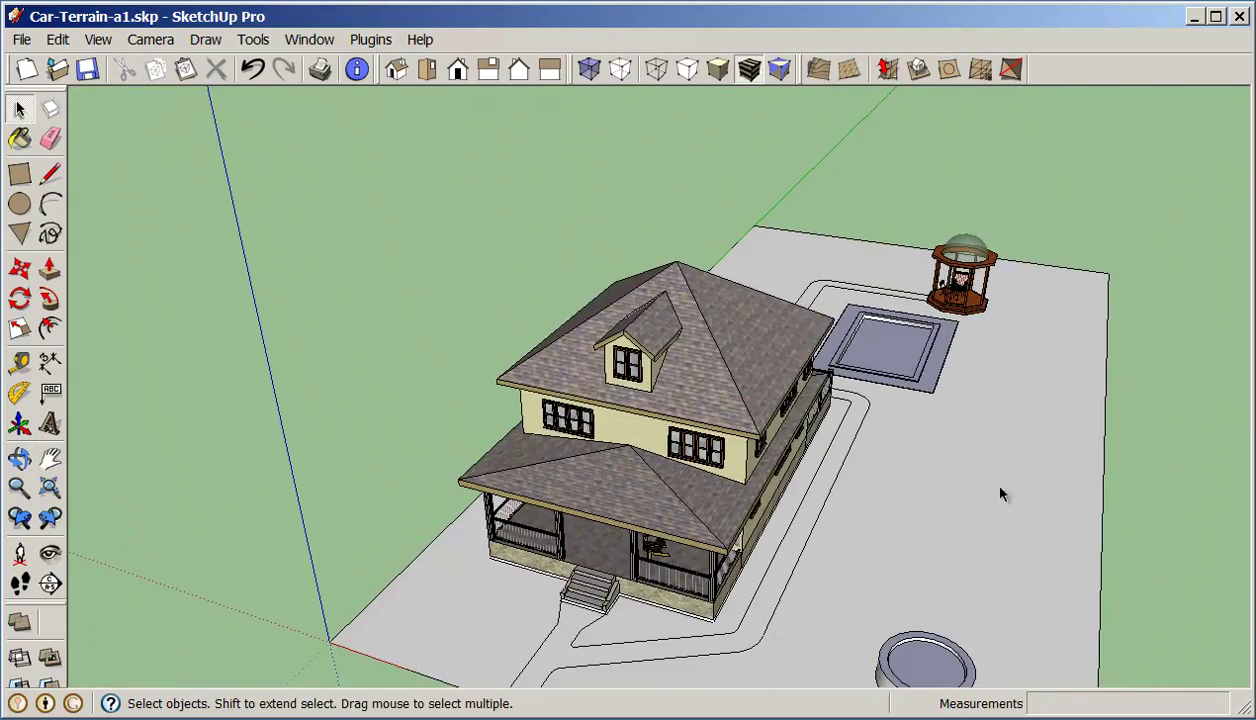
Try Vegetation_Blur2 from the Vegetation materials on the whole terrain, then undo it.
middle_click_drag(1003, 493, 726, 345)
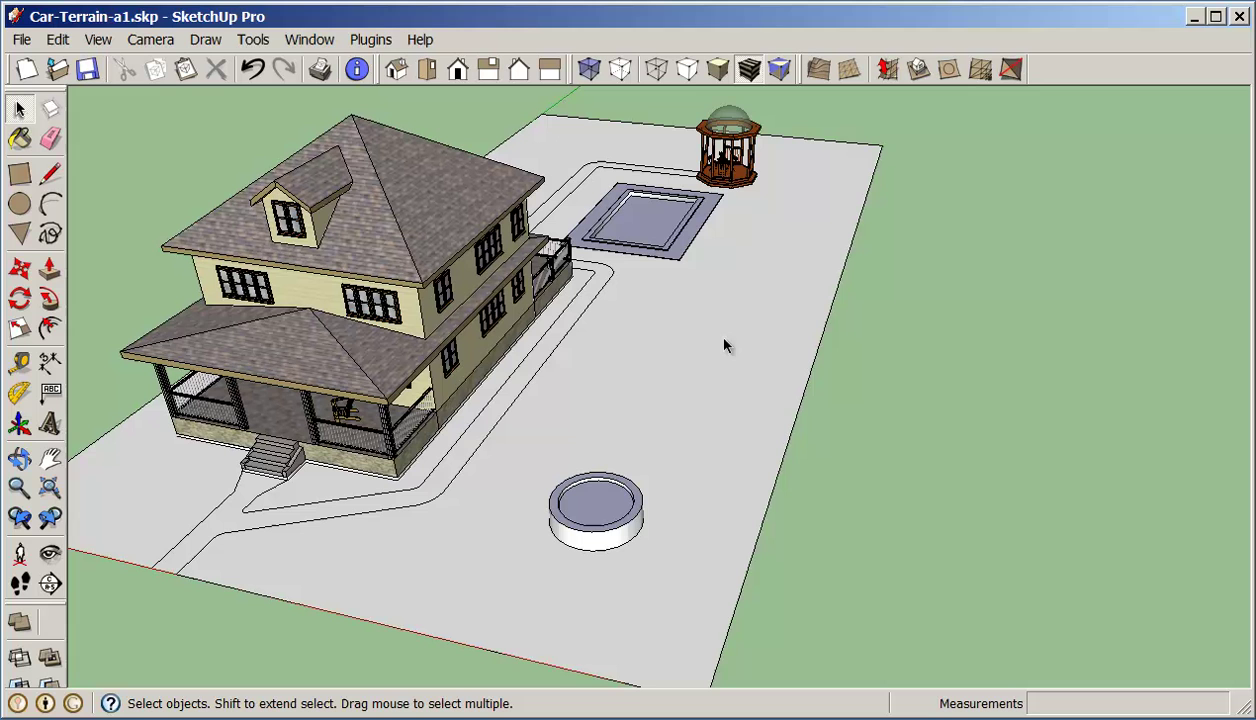
left_click_drag(1252, 200, 1015, 174)
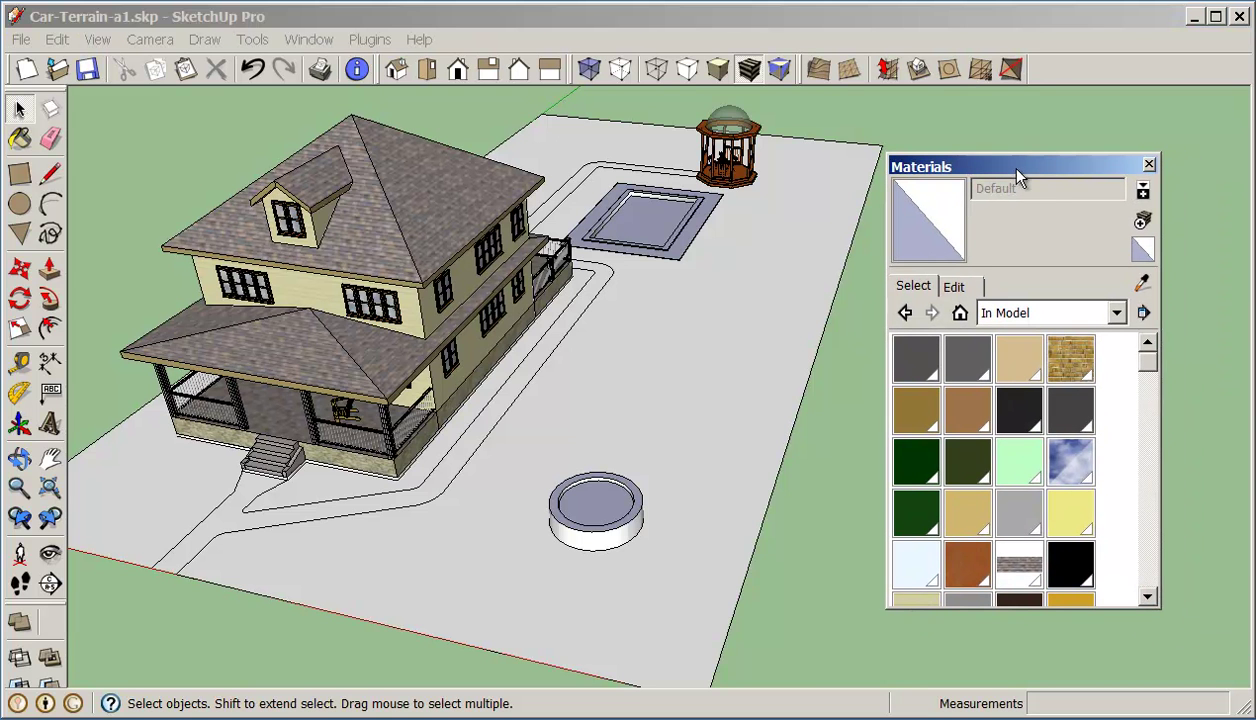
left_click(1115, 316)
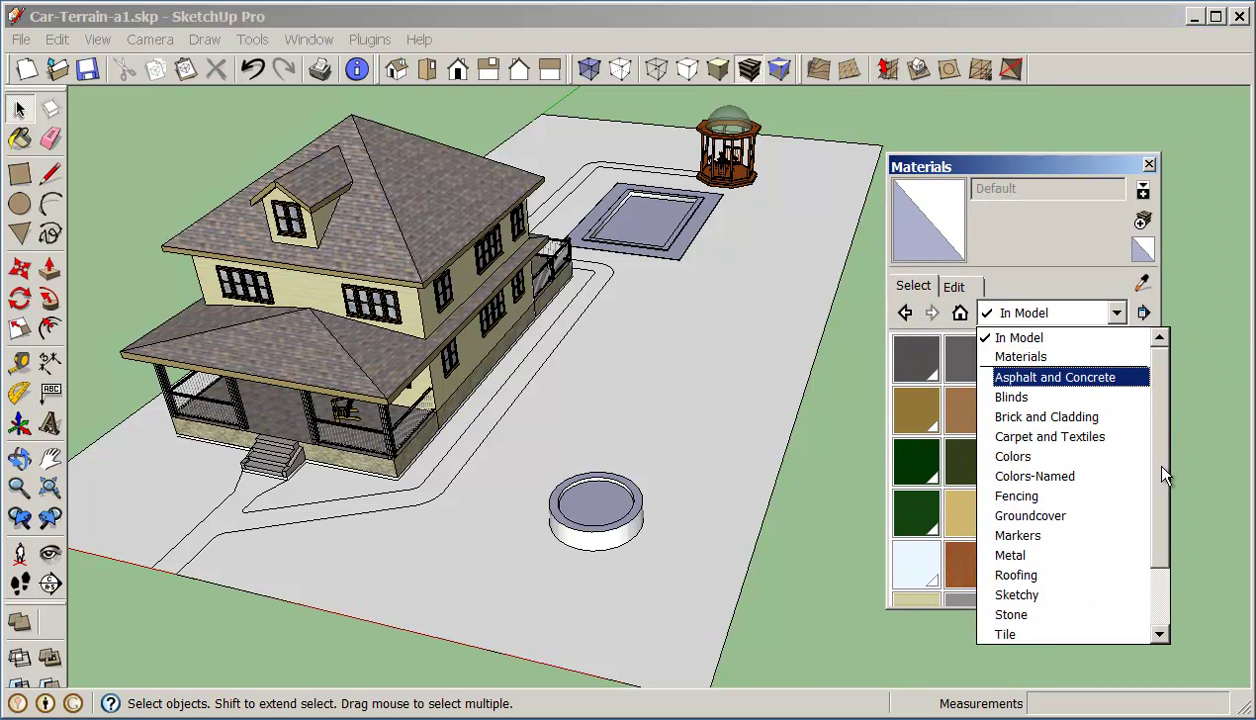
scroll(1139, 557, "down", 2)
left_click(1024, 595)
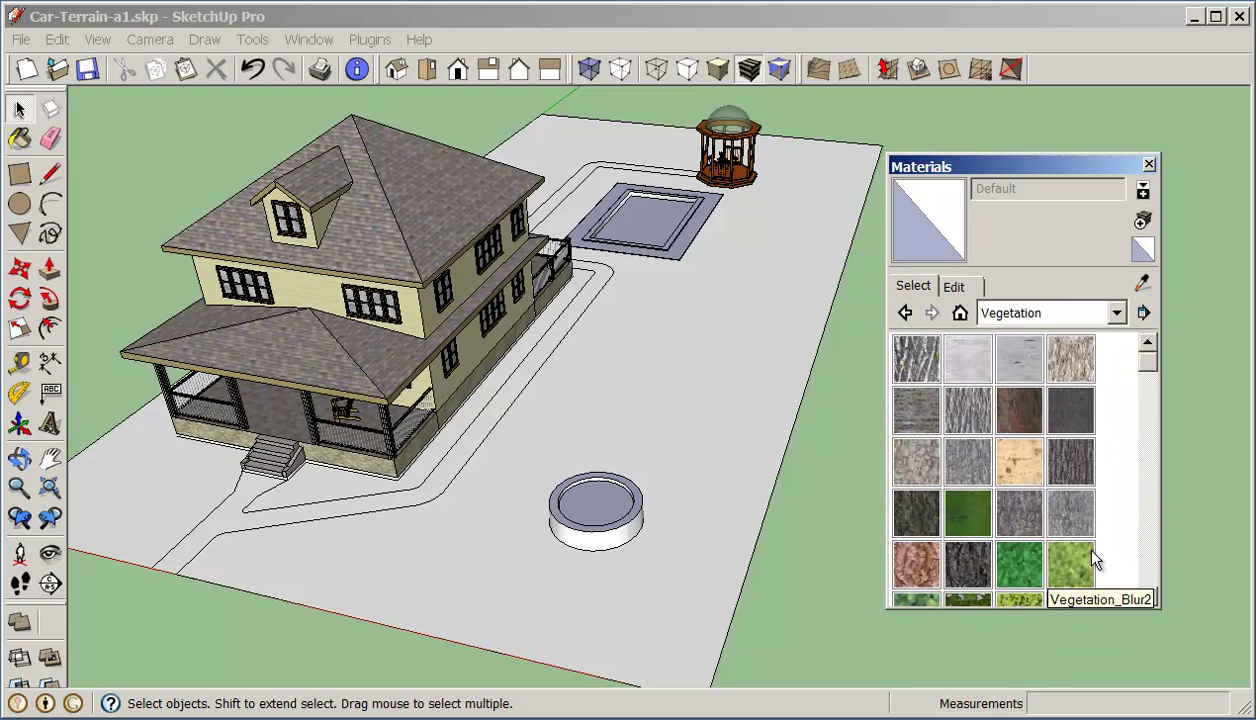
left_click_drag(1155, 362, 1149, 396)
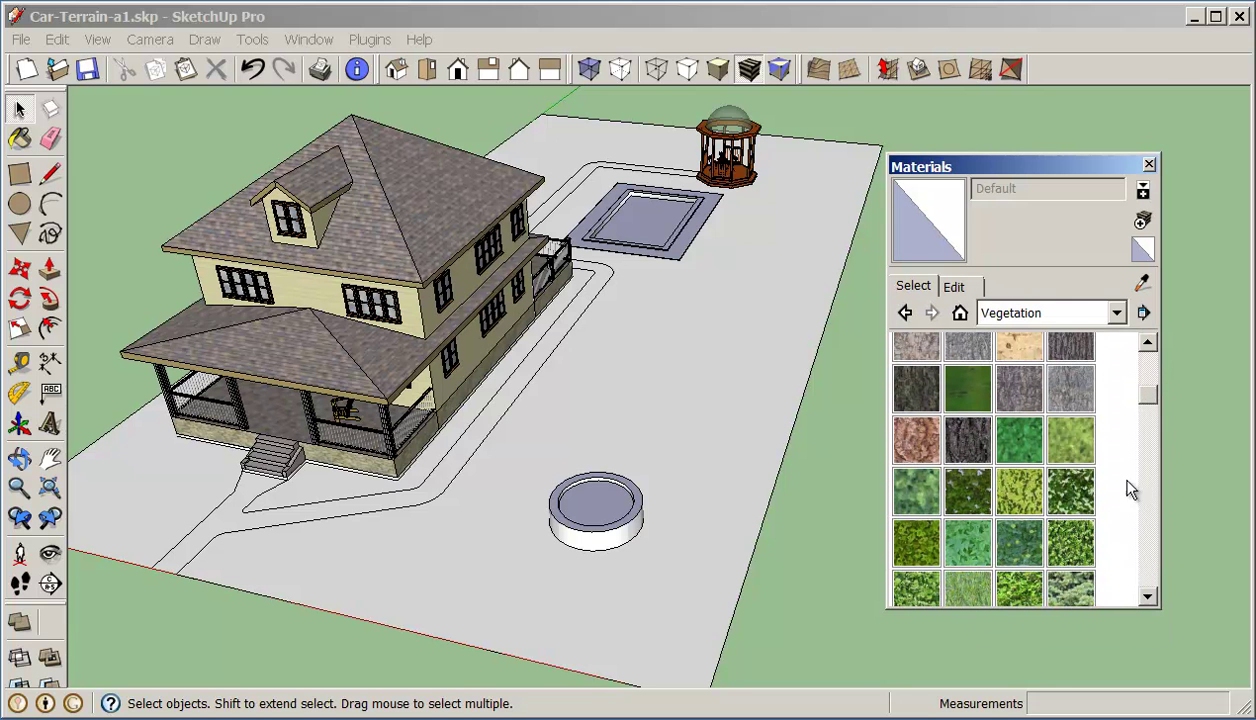
left_click(1062, 440)
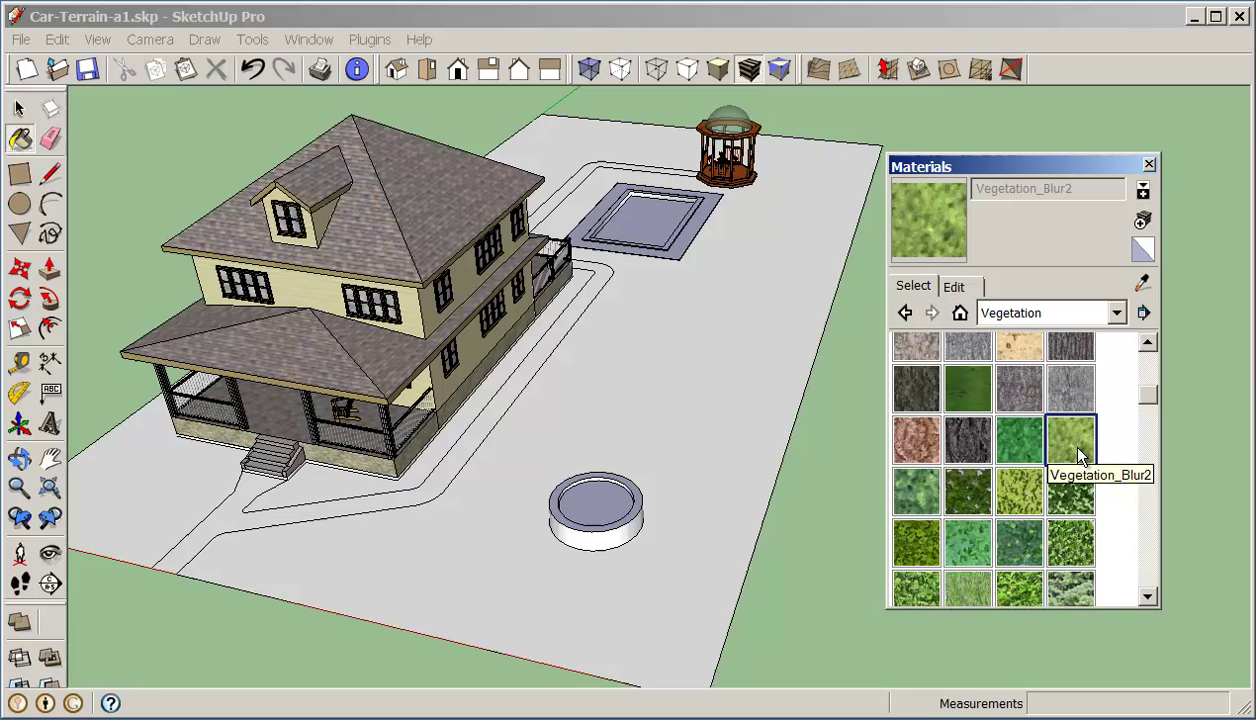
left_click(702, 372)
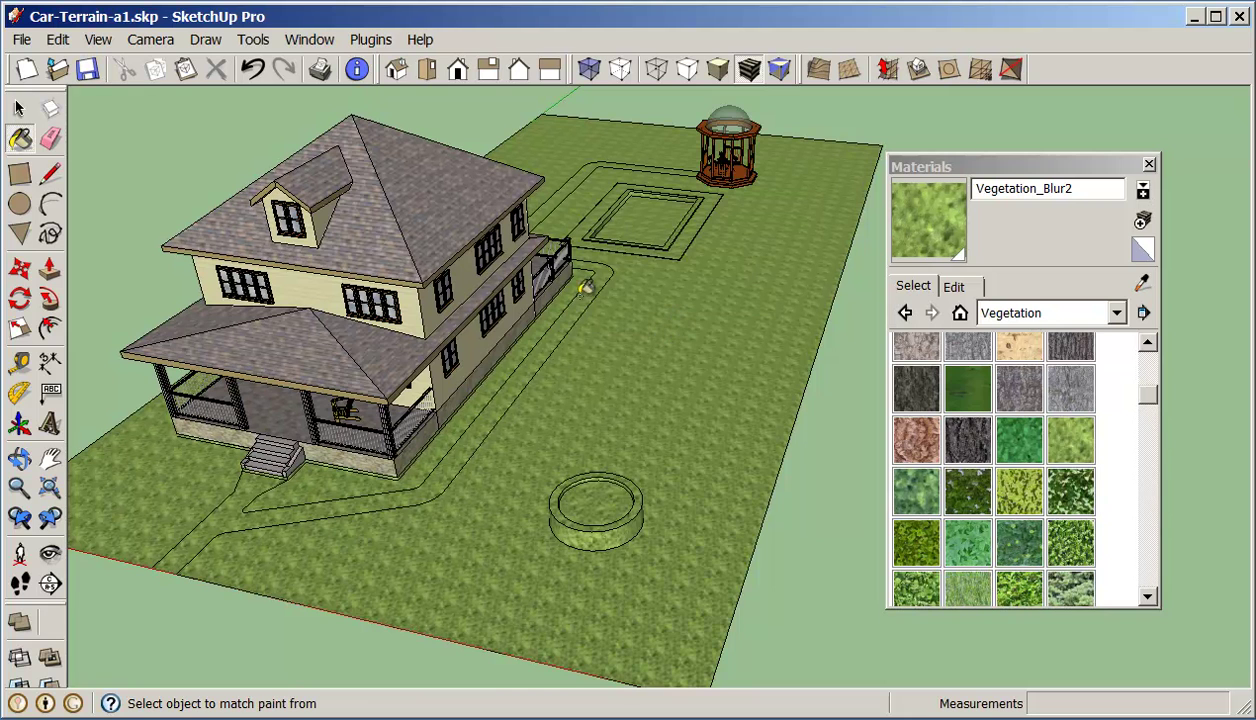
left_click(252, 68)
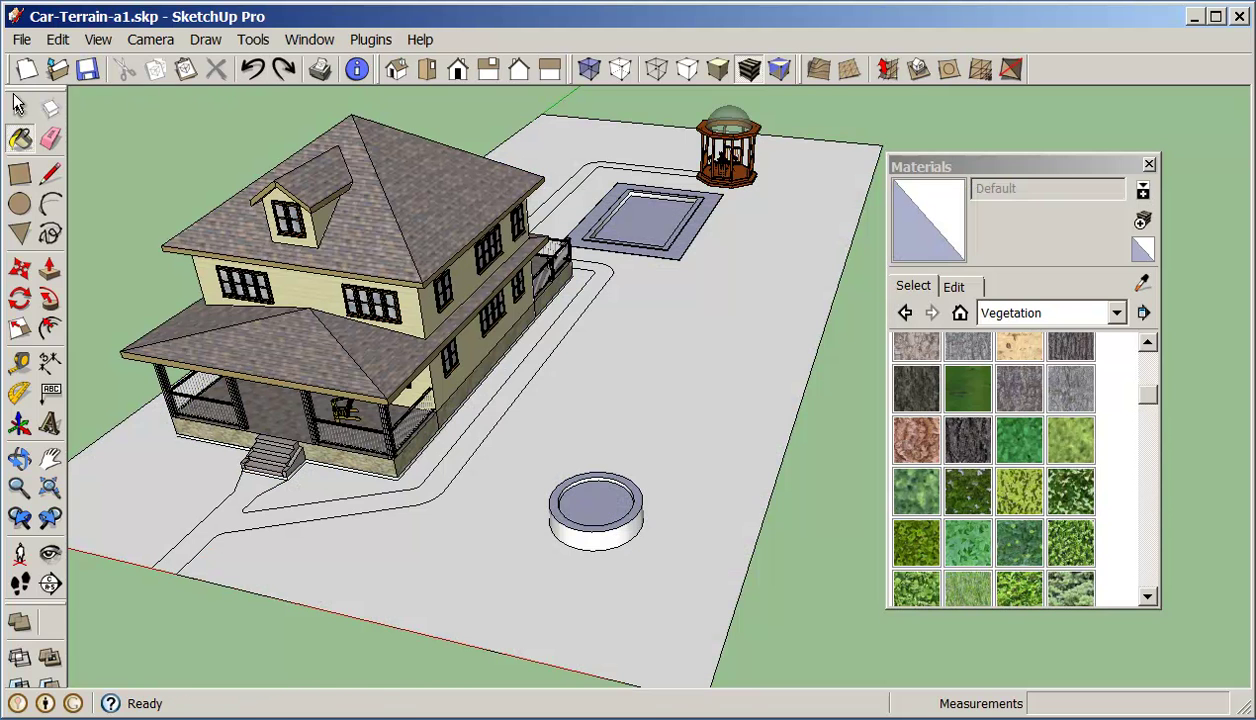
Select the terrain group and open it with Edit Group.
key("space")
left_click(615, 374)
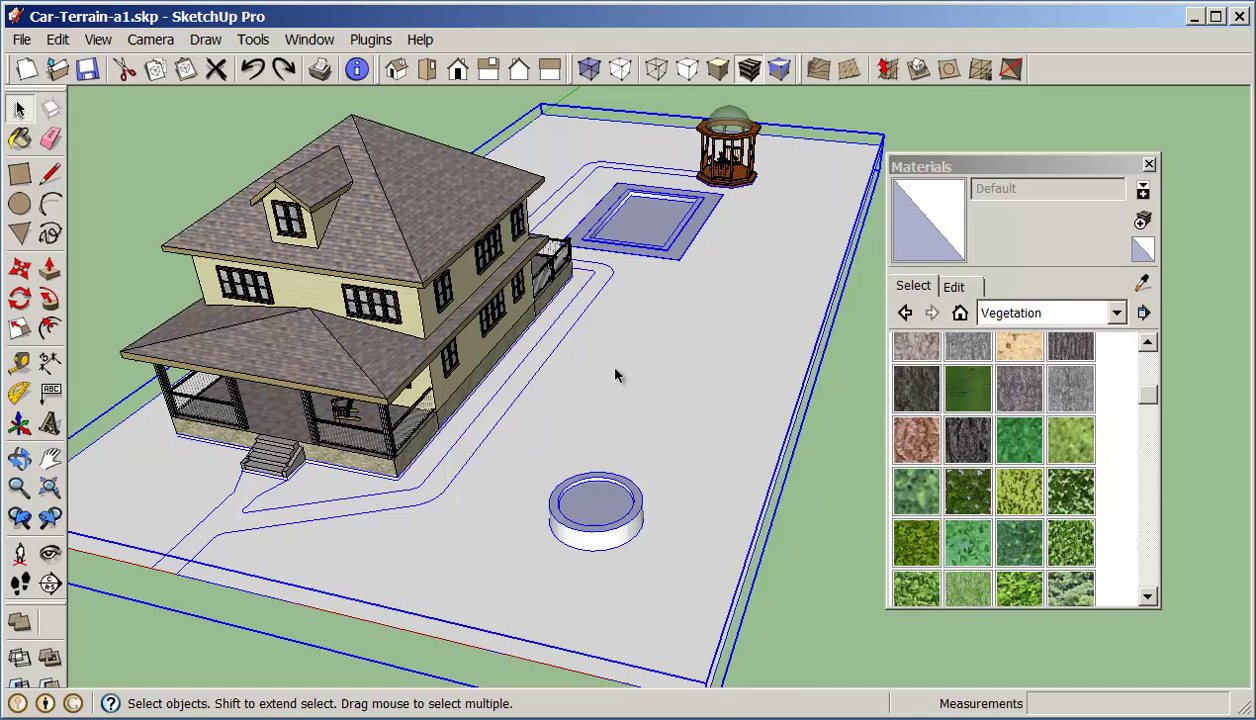
right_click(616, 372)
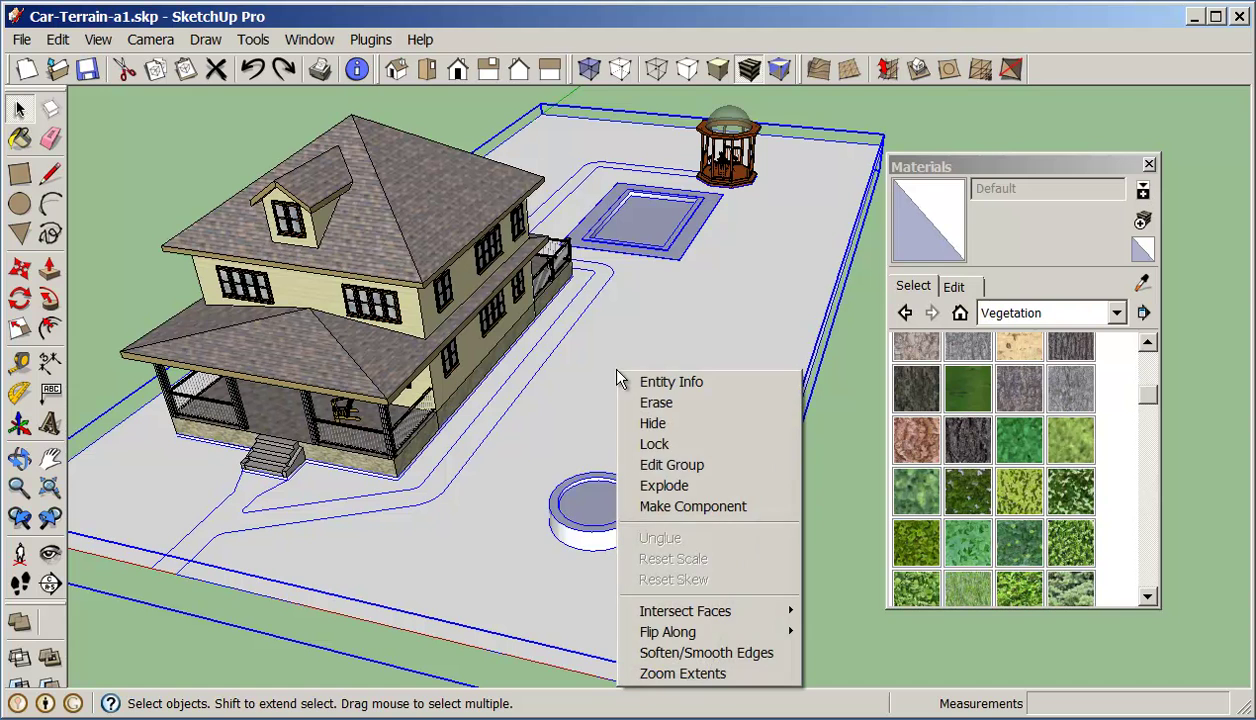
left_click(693, 468)
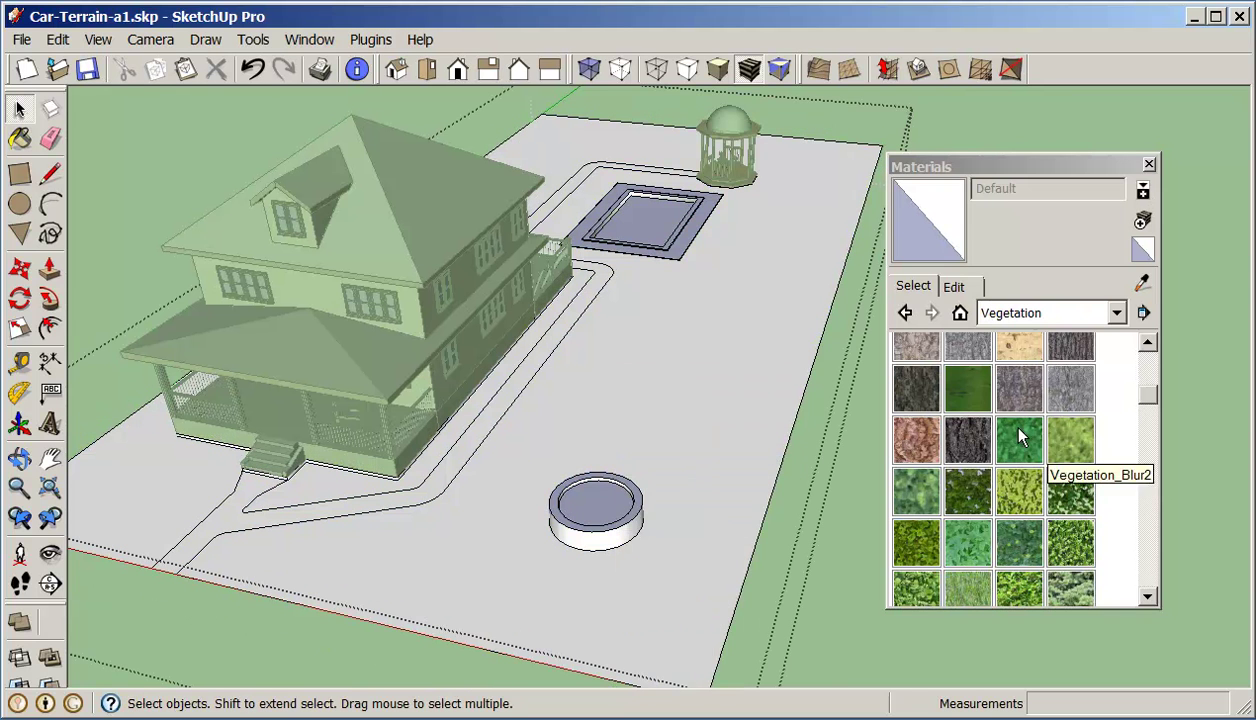
Paint the terrain ground face with Vegetation_Blur2 and orbit to inspect the grass.
left_click(1068, 440)
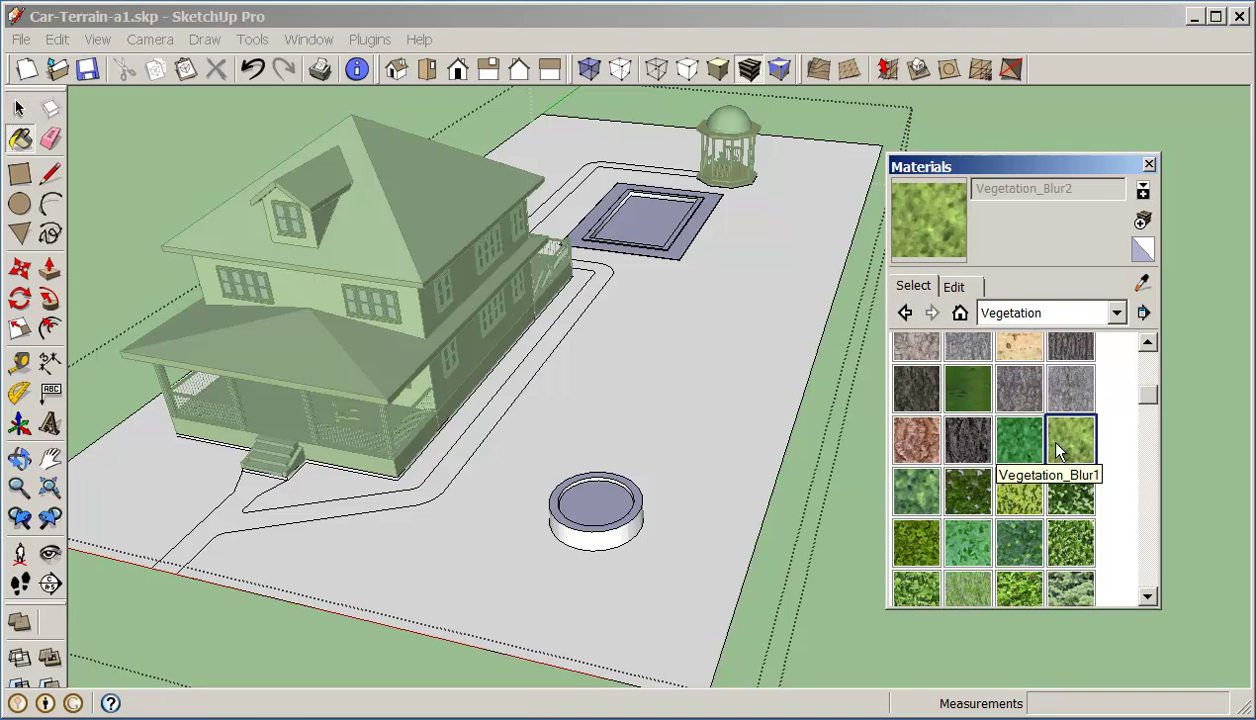
left_click(708, 351)
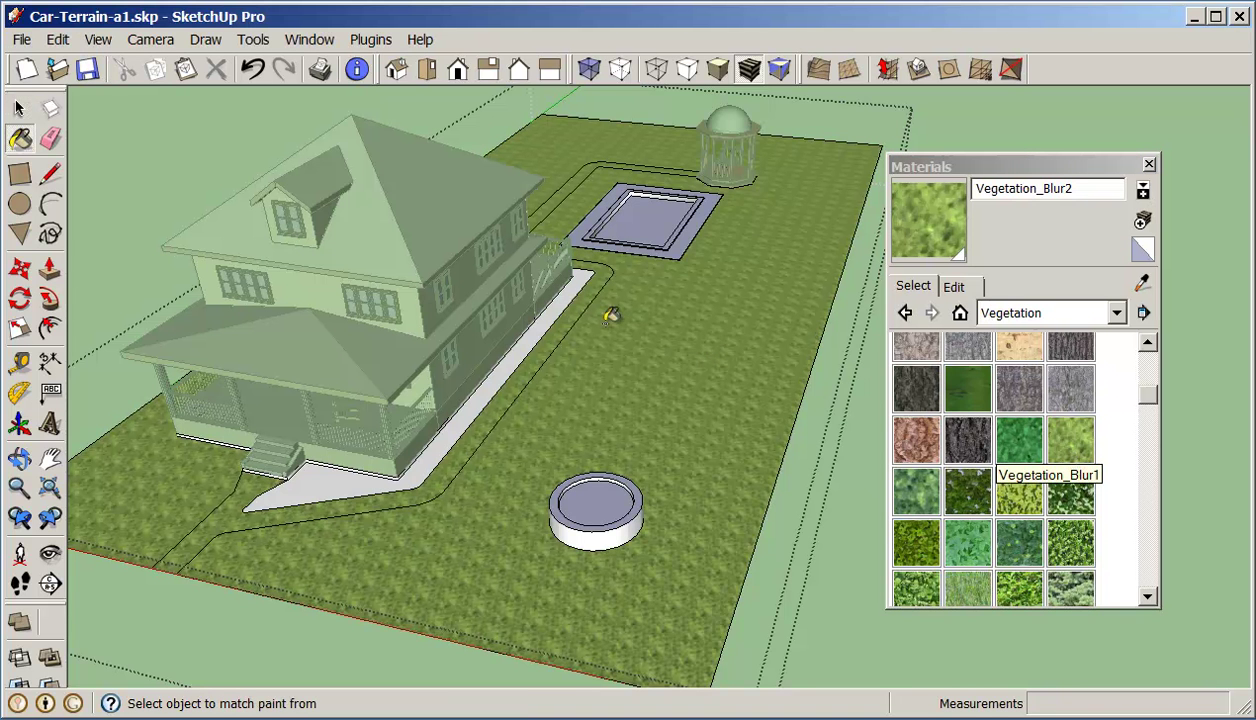
mouse_move(612, 295)
middle_mouse_down()
mouse_move(647, 394)
mouse_move(578, 398)
middle_mouse_up()
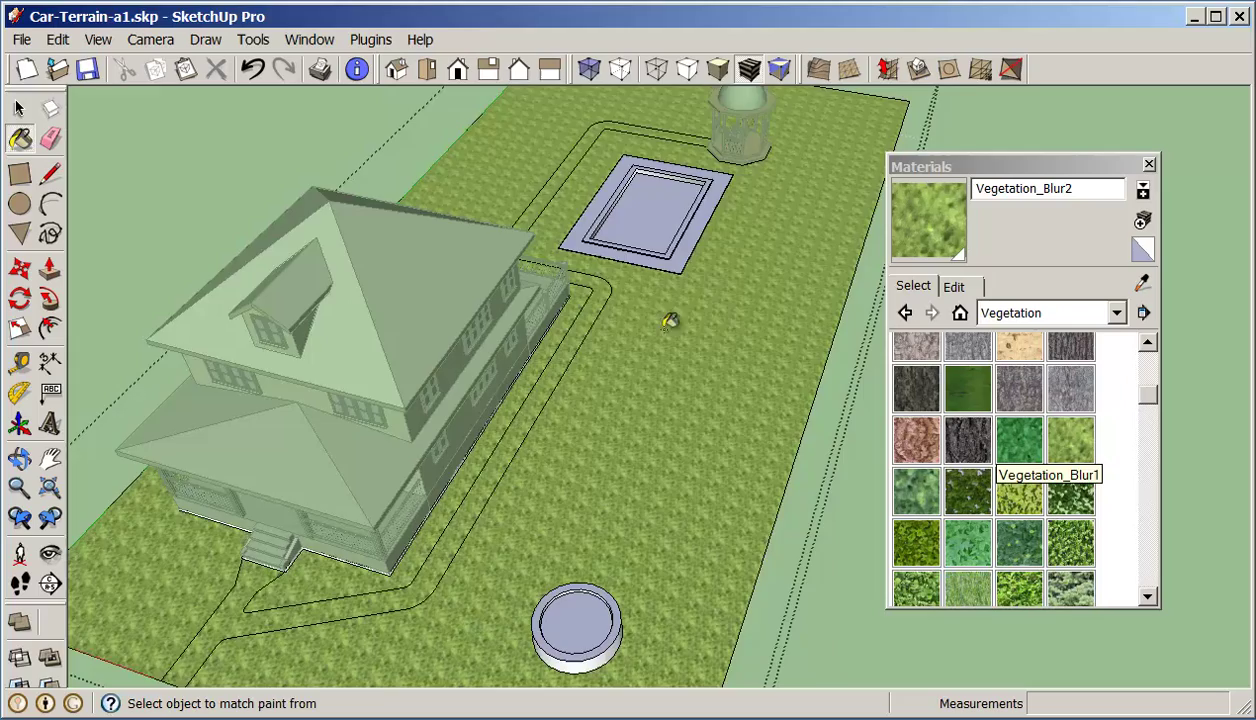
mouse_move(697, 323)
middle_mouse_down()
mouse_move(642, 379)
mouse_move(507, 364)
mouse_move(655, 348)
mouse_move(496, 415)
mouse_move(660, 380)
middle_mouse_up()
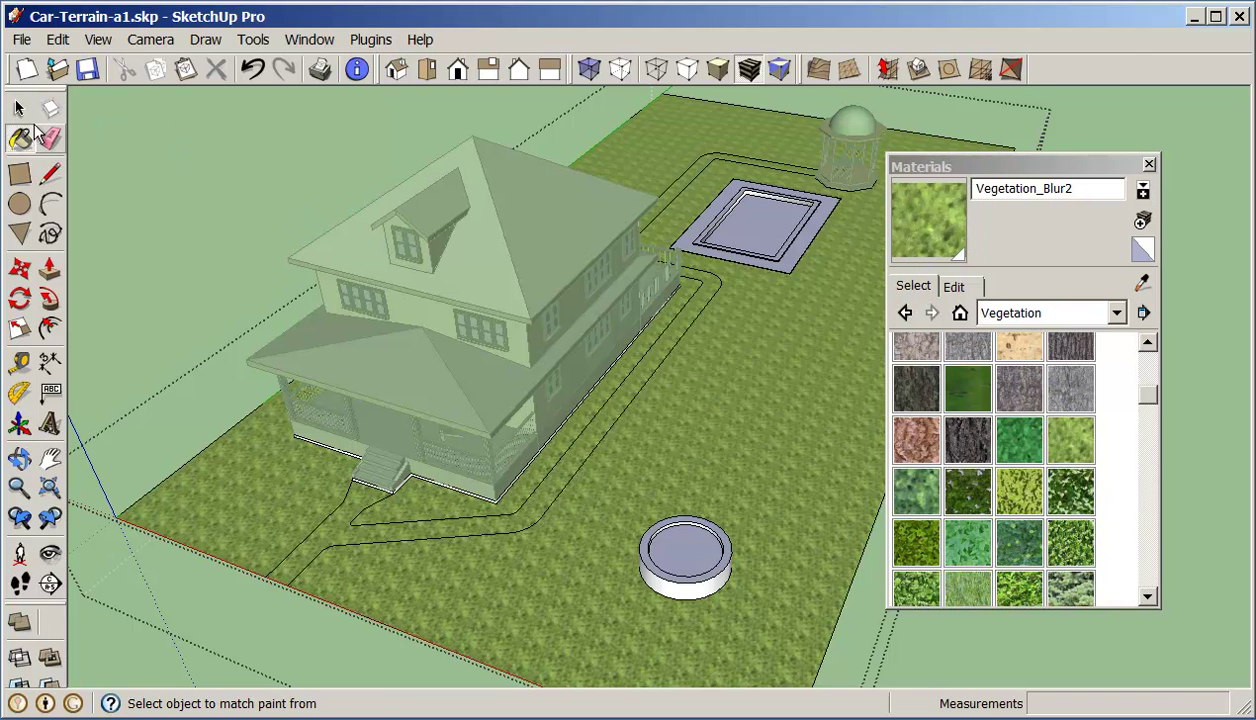
mouse_move(258, 168)
middle_mouse_down()
mouse_move(205, 190)
mouse_move(298, 205)
middle_mouse_up()
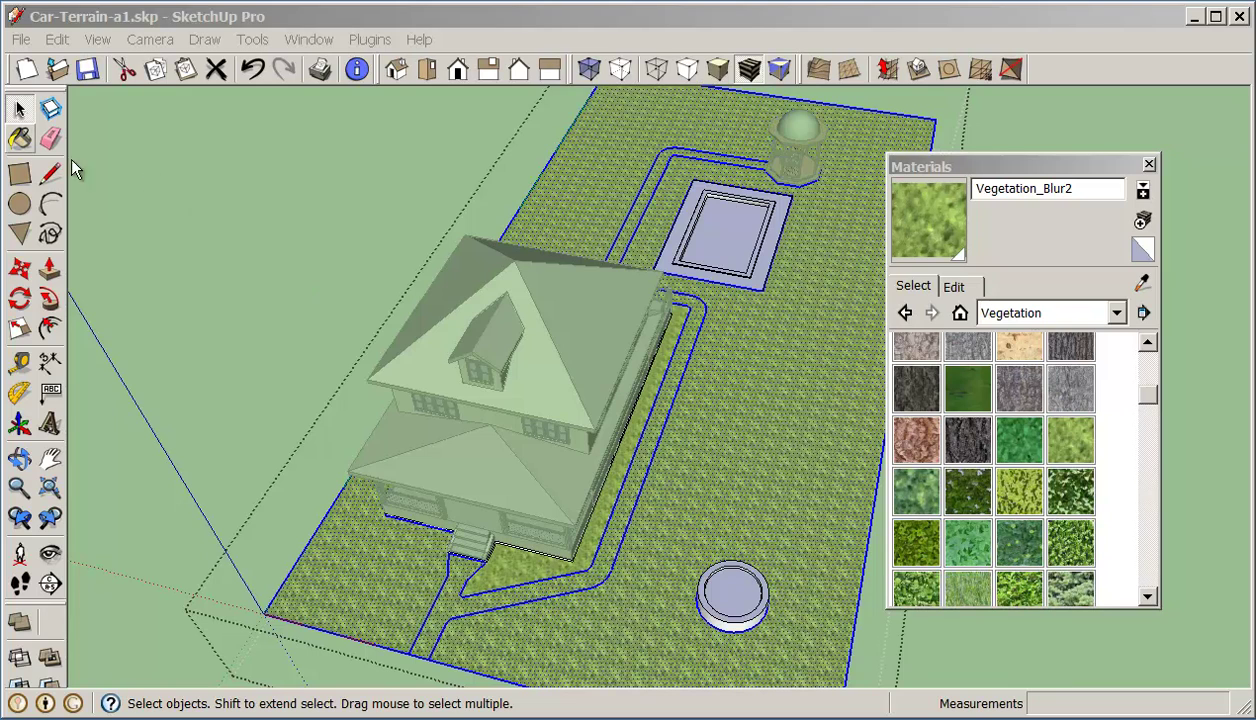
Re-enter the terrain group, select the ground face and intersect it with its context.
left_click(172, 256)
left_click(715, 533)
scroll(676, 512, "up", 2)
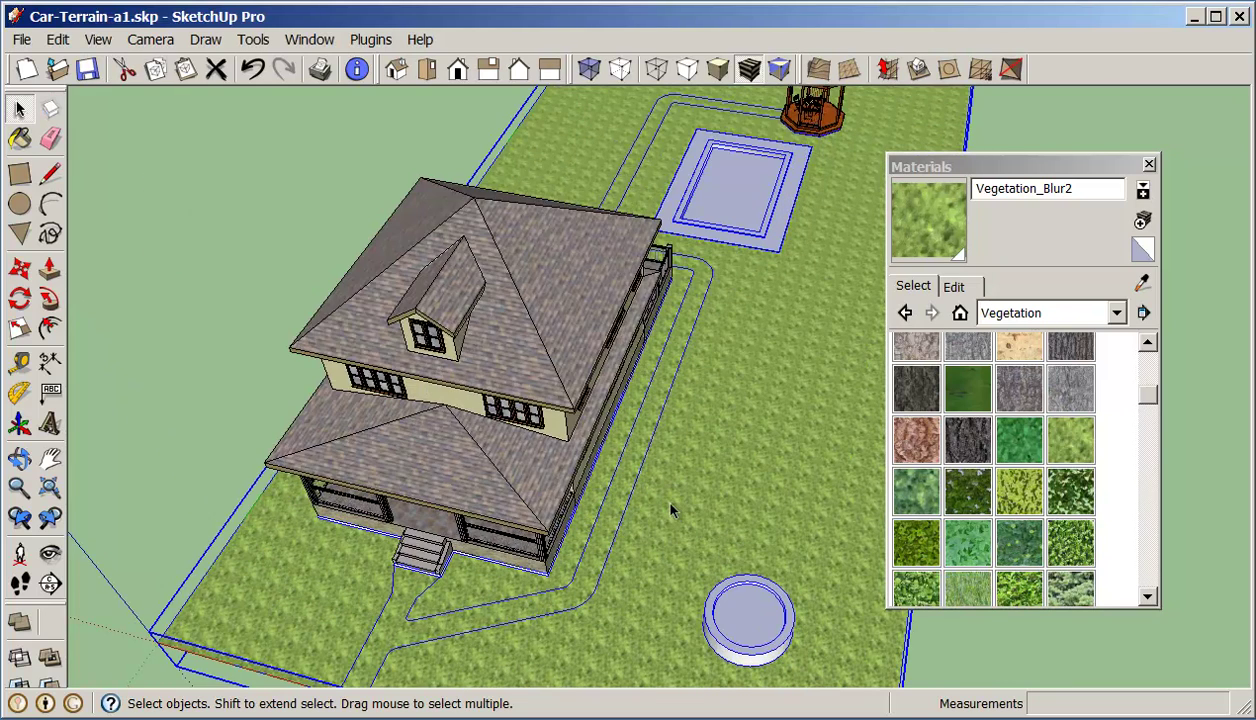
double_click(657, 494)
left_click(613, 500)
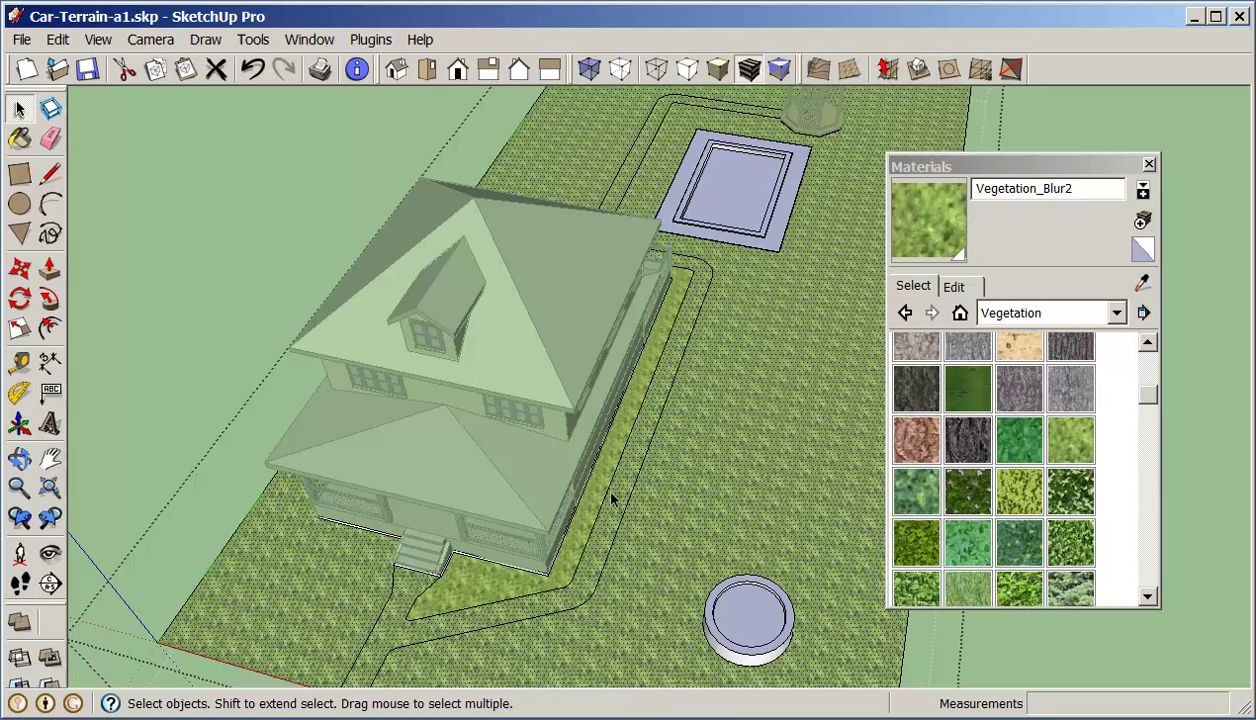
double_click(613, 500)
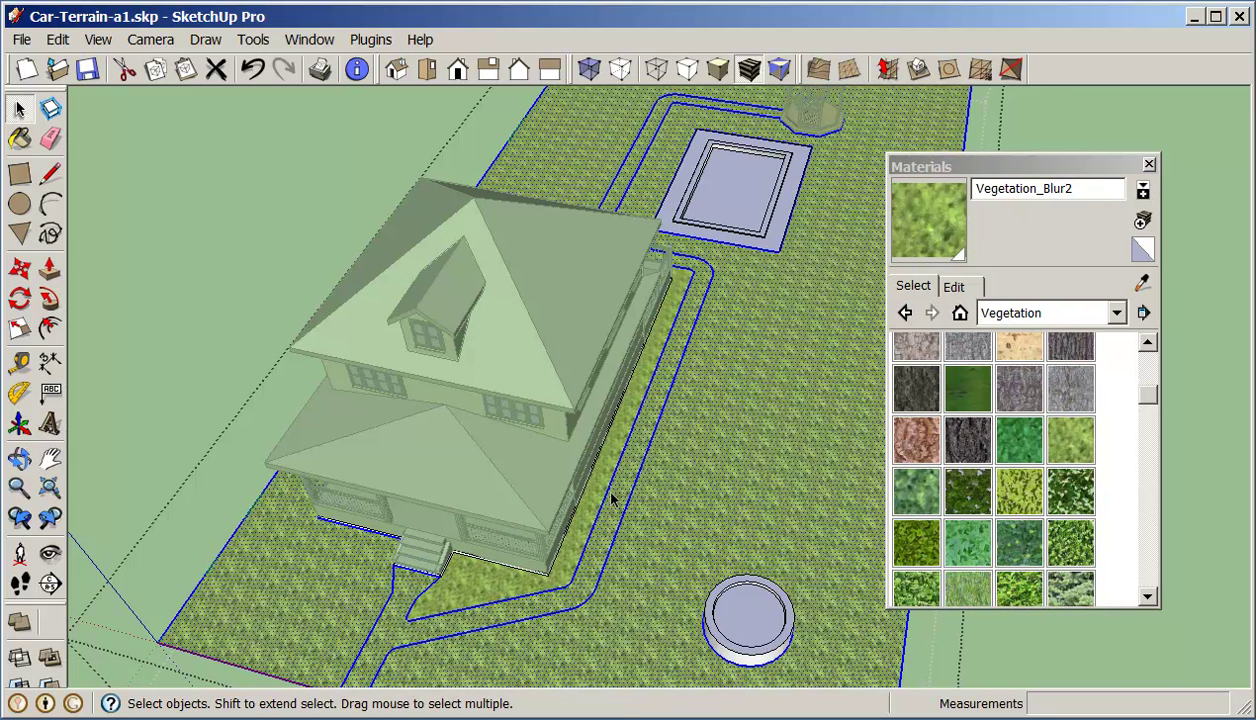
right_click(613, 500)
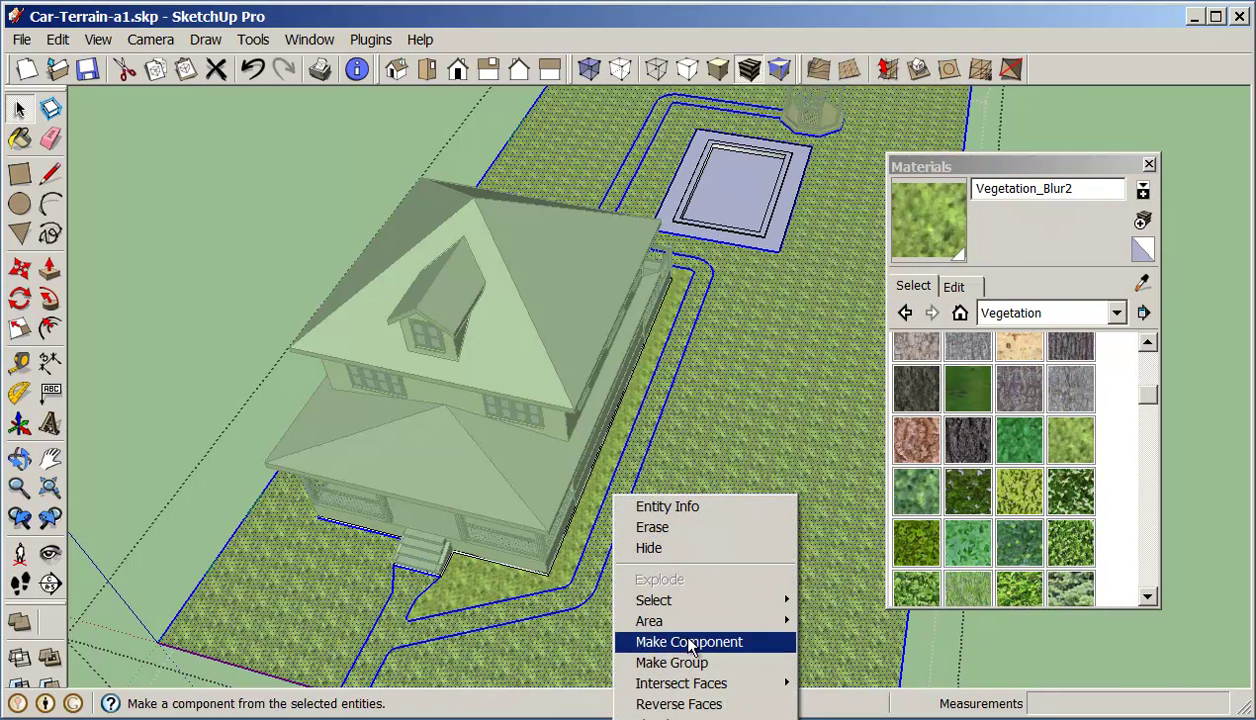
mouse_move(722, 690)
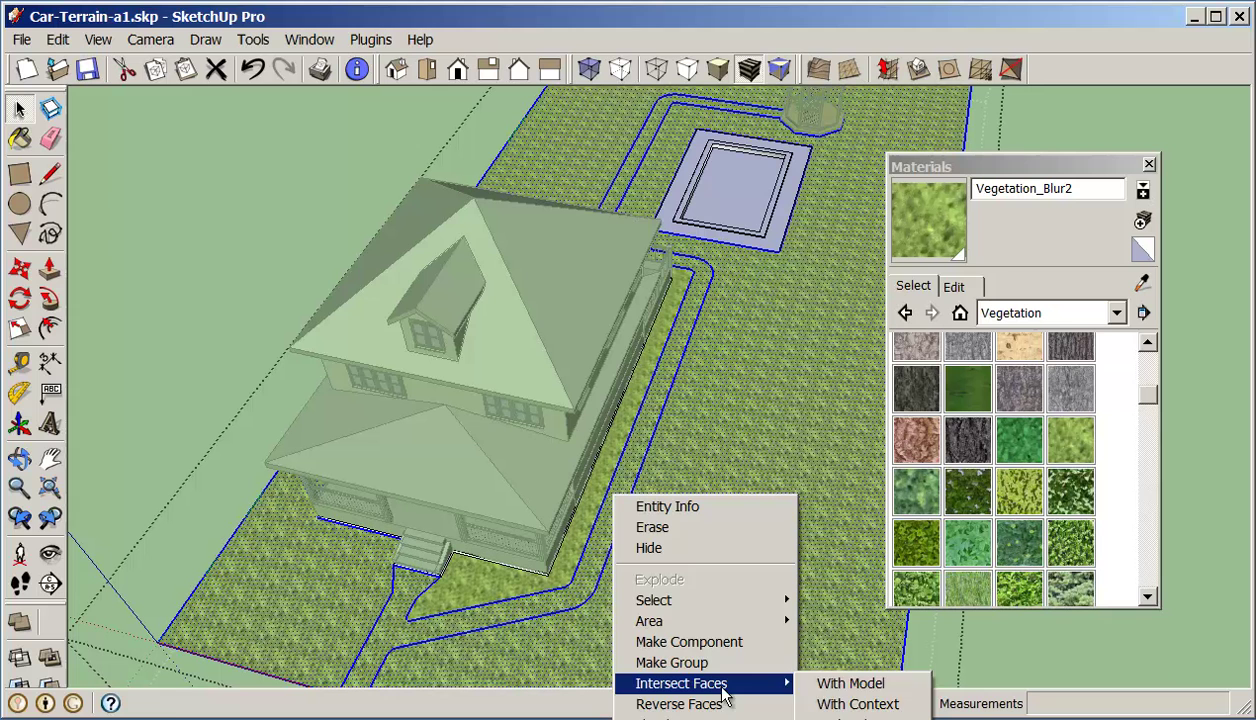
left_click(850, 704)
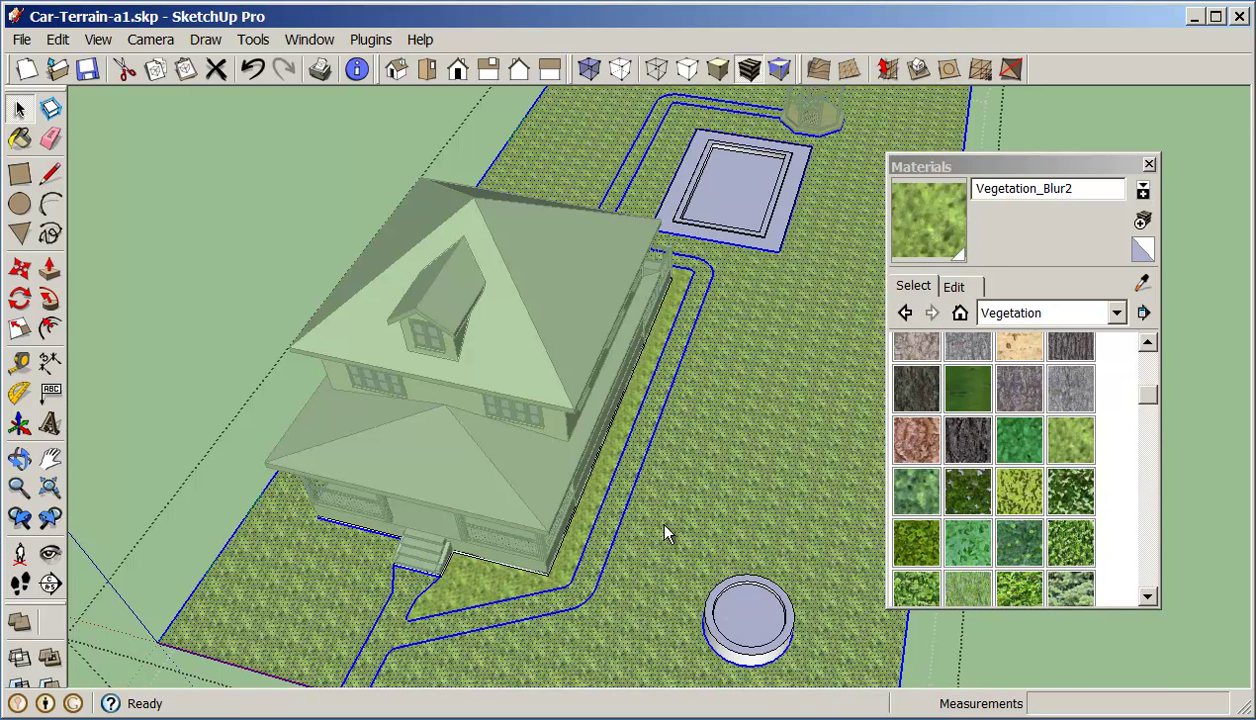
left_click(757, 426)
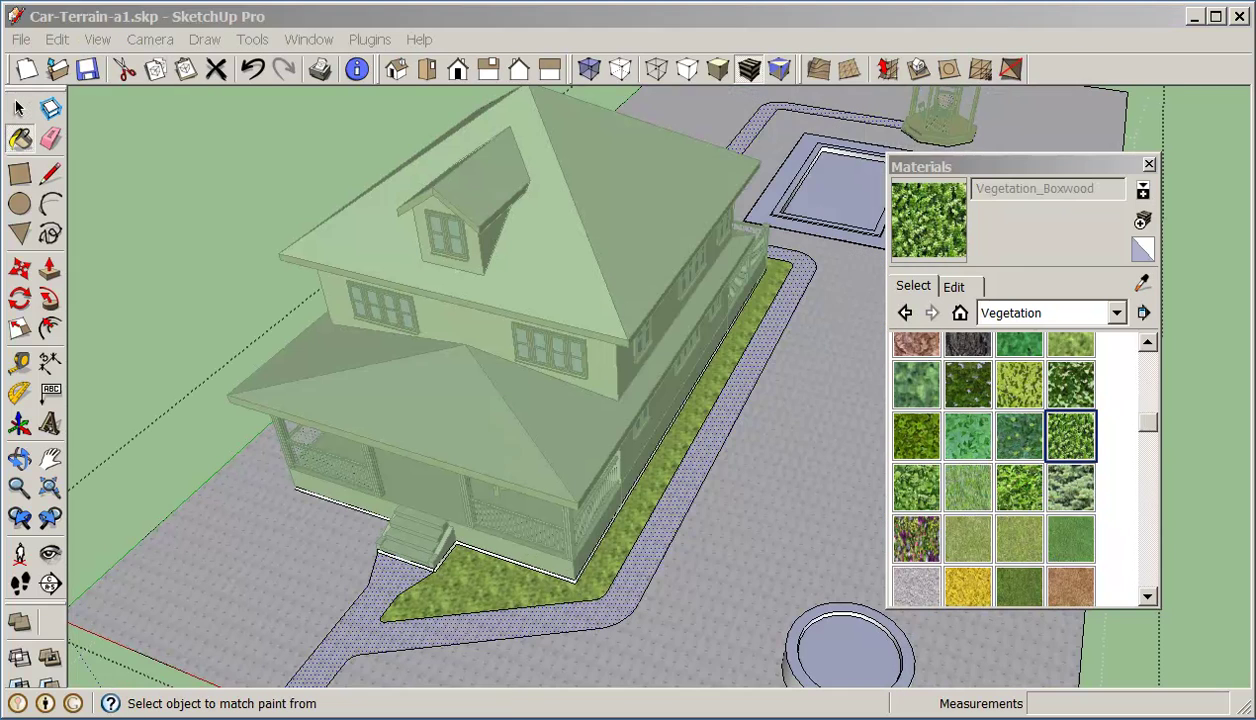
Paint the ground around the house with Vegetation_Boxwood.
left_click(720, 530)
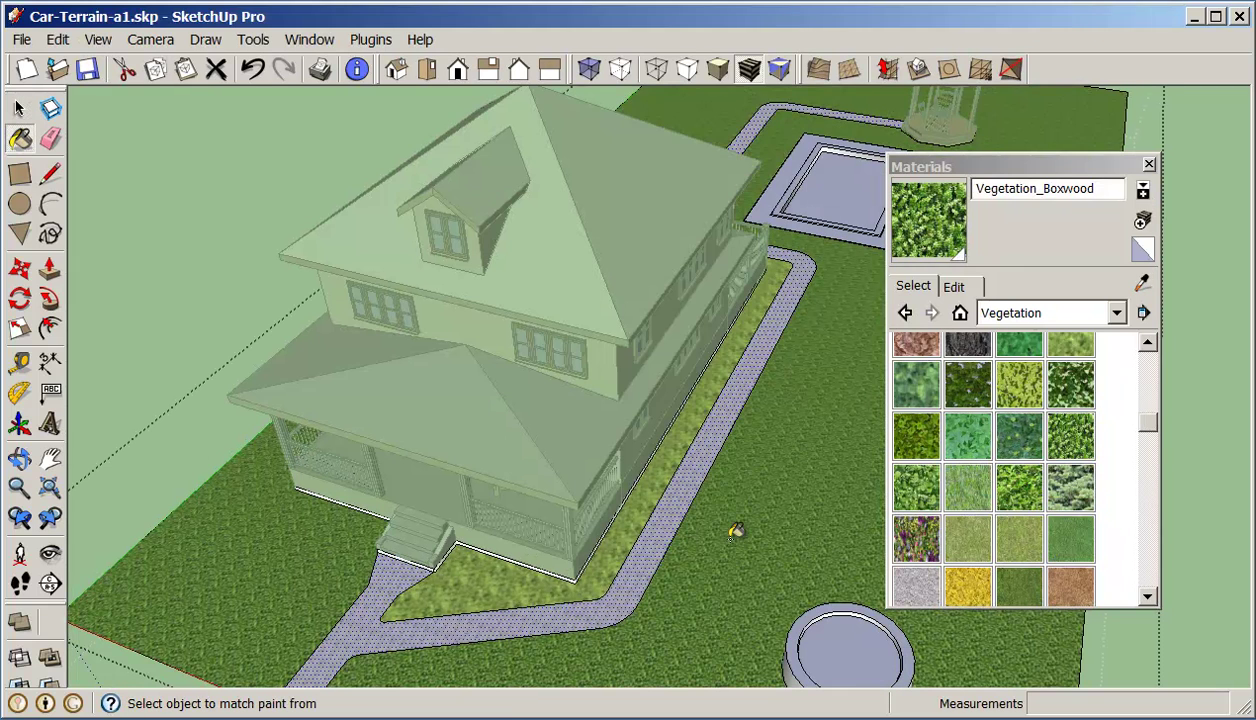
mouse_move(762, 504)
middle_mouse_down()
mouse_move(707, 574)
mouse_move(731, 521)
mouse_move(771, 491)
mouse_move(807, 510)
mouse_move(810, 401)
middle_mouse_up()
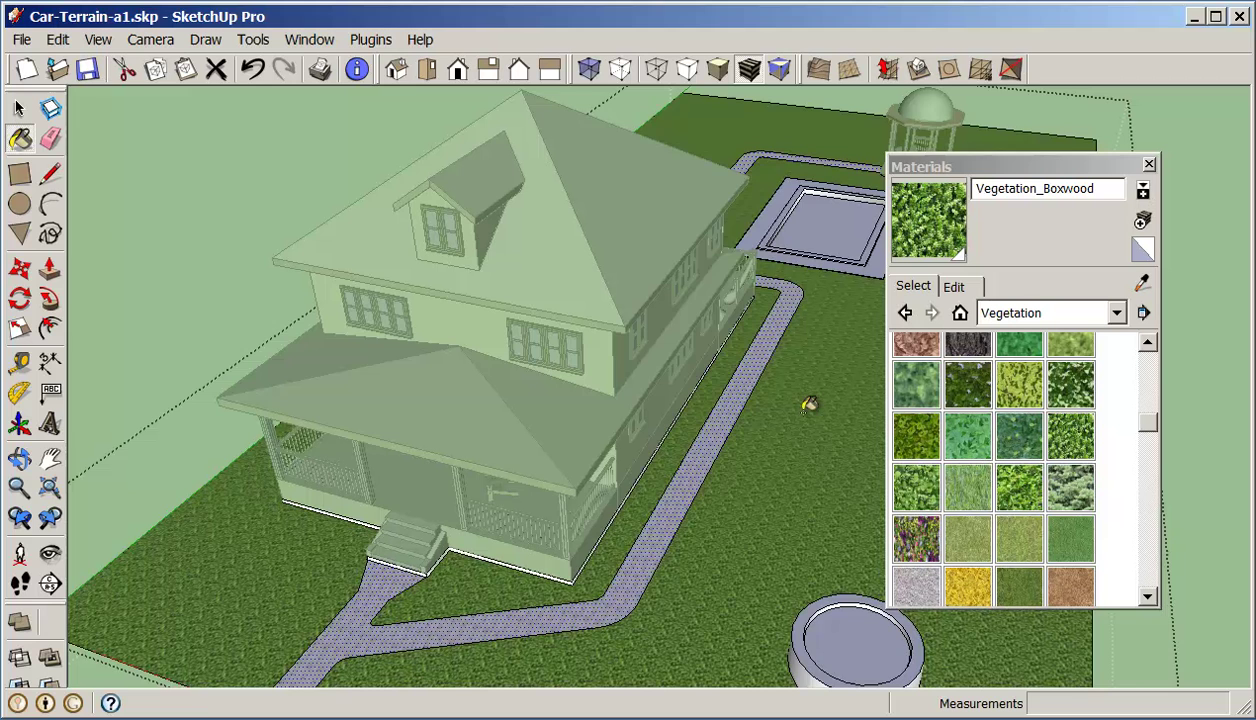
scroll(784, 433, "down", 2)
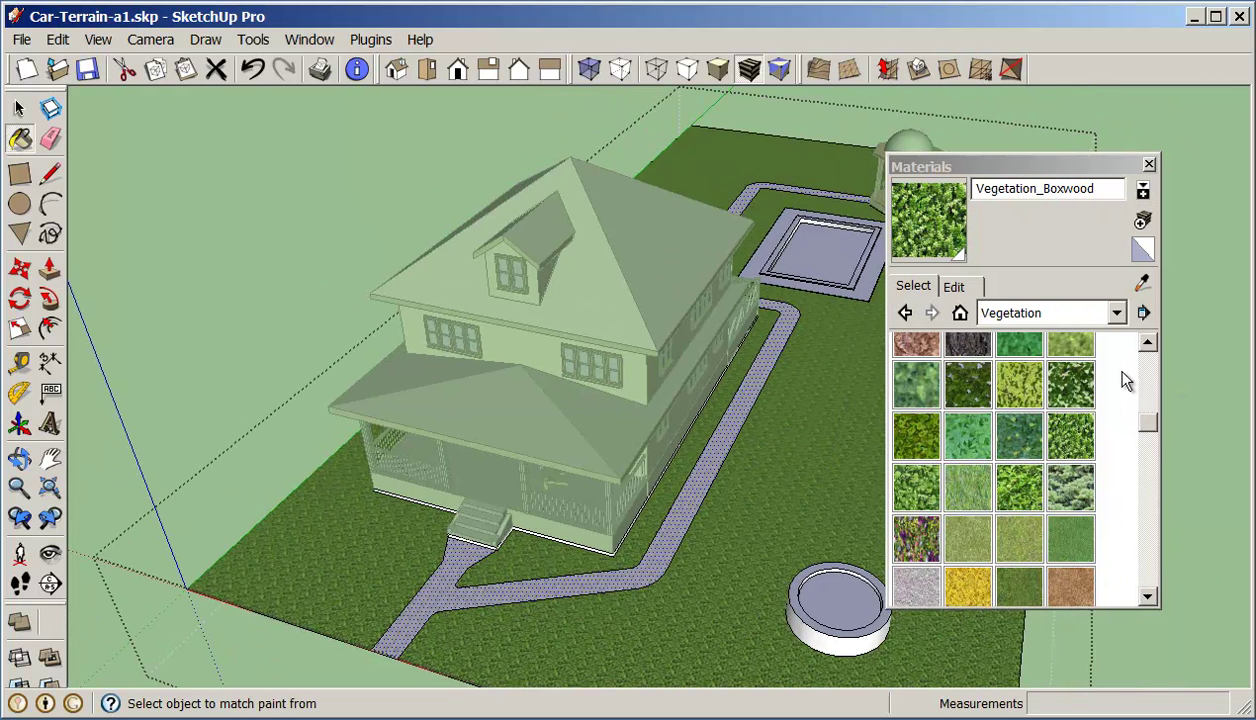
Pick Asphalt_Old2 from the Asphalt and Concrete collection and paint the walkway.
left_click(1117, 313)
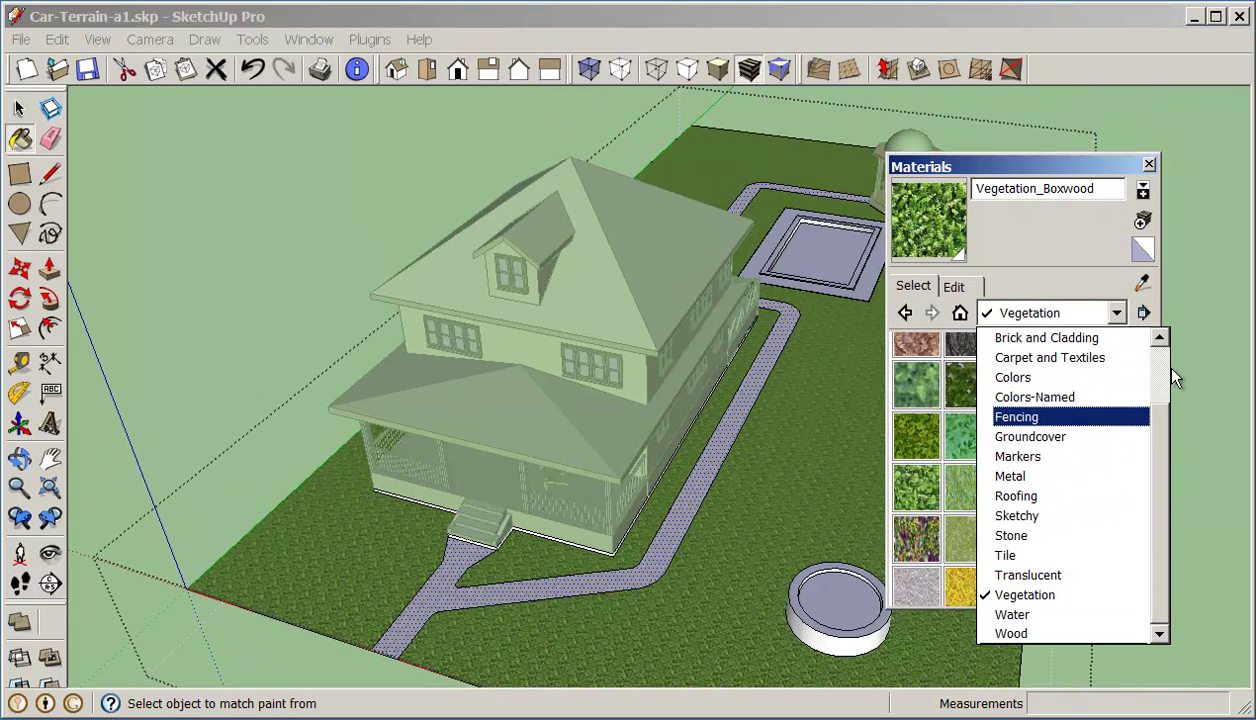
scroll(1157, 416, "up", 2)
left_click(1078, 381)
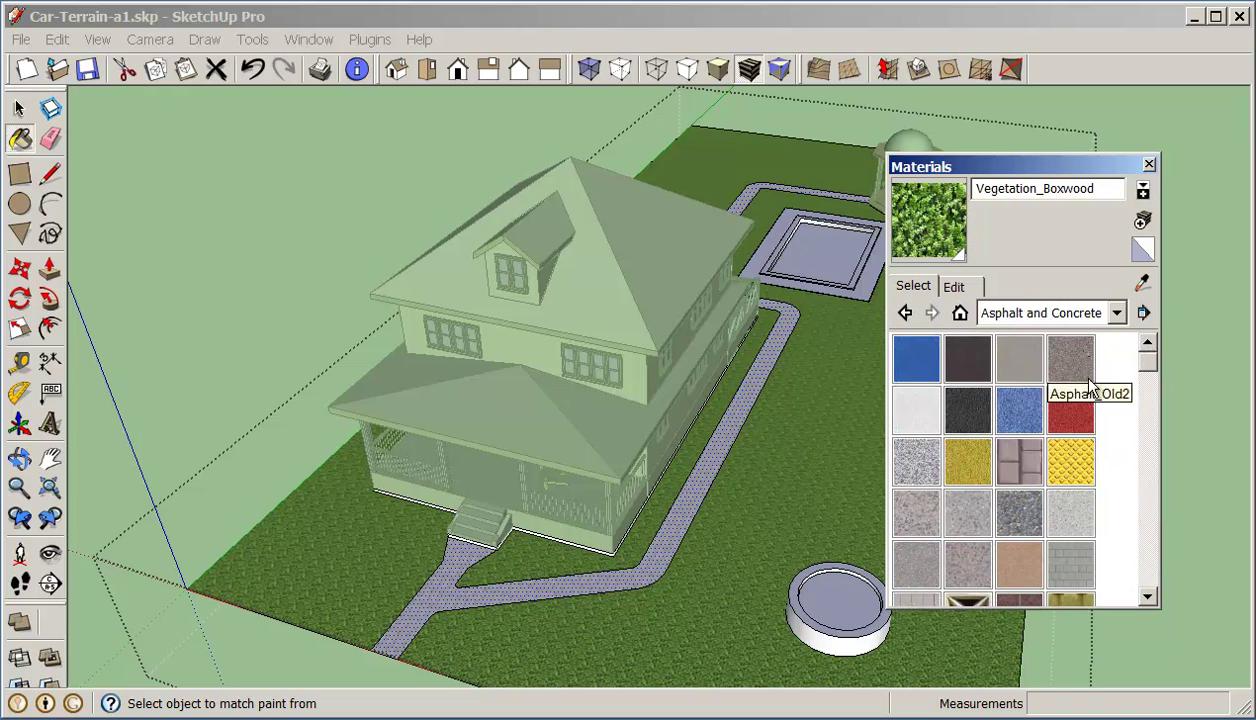
left_click(1071, 378)
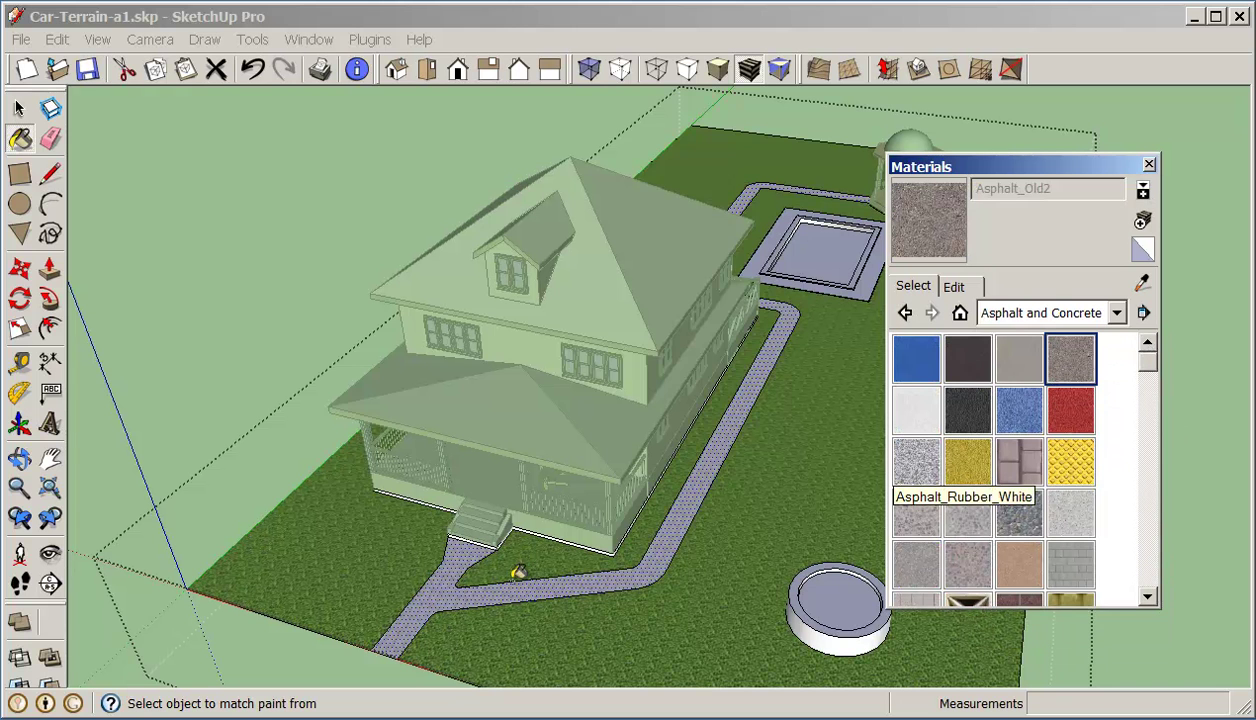
left_click(445, 586)
Paint the porch base strips under and on both sides of the front steps with Asphalt_Old2.
scroll(470, 558, "up", 5)
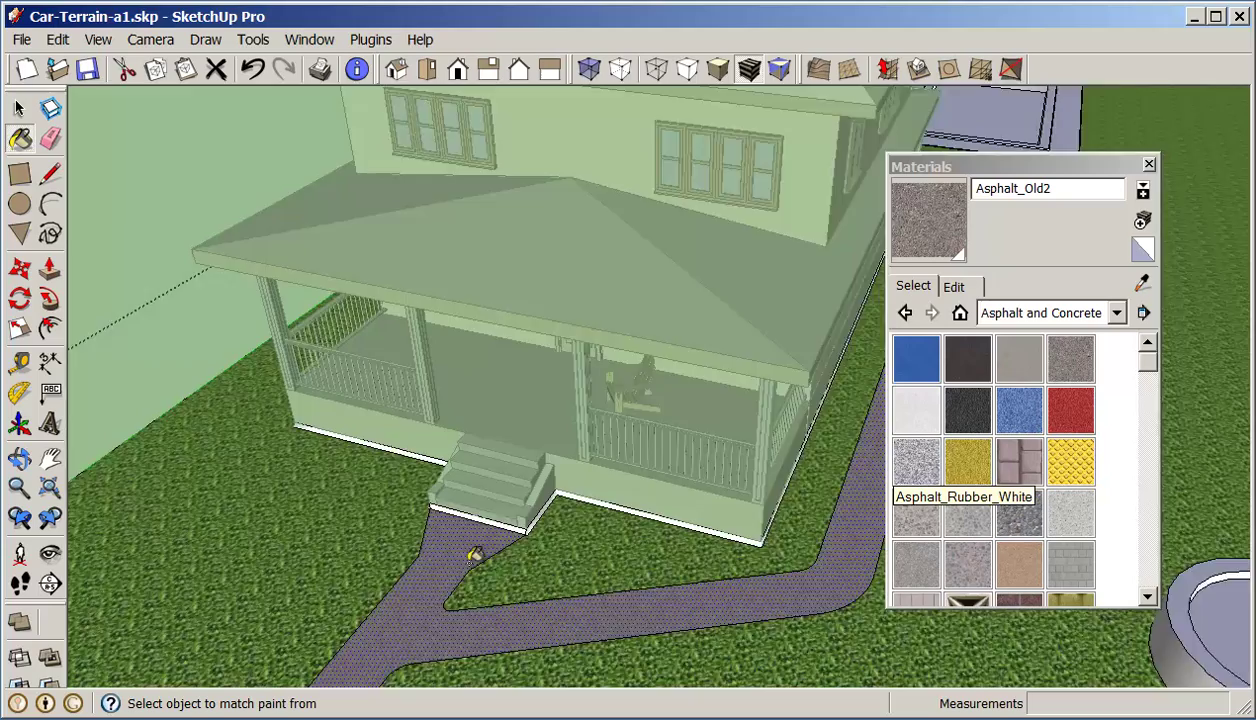
left_click(510, 477)
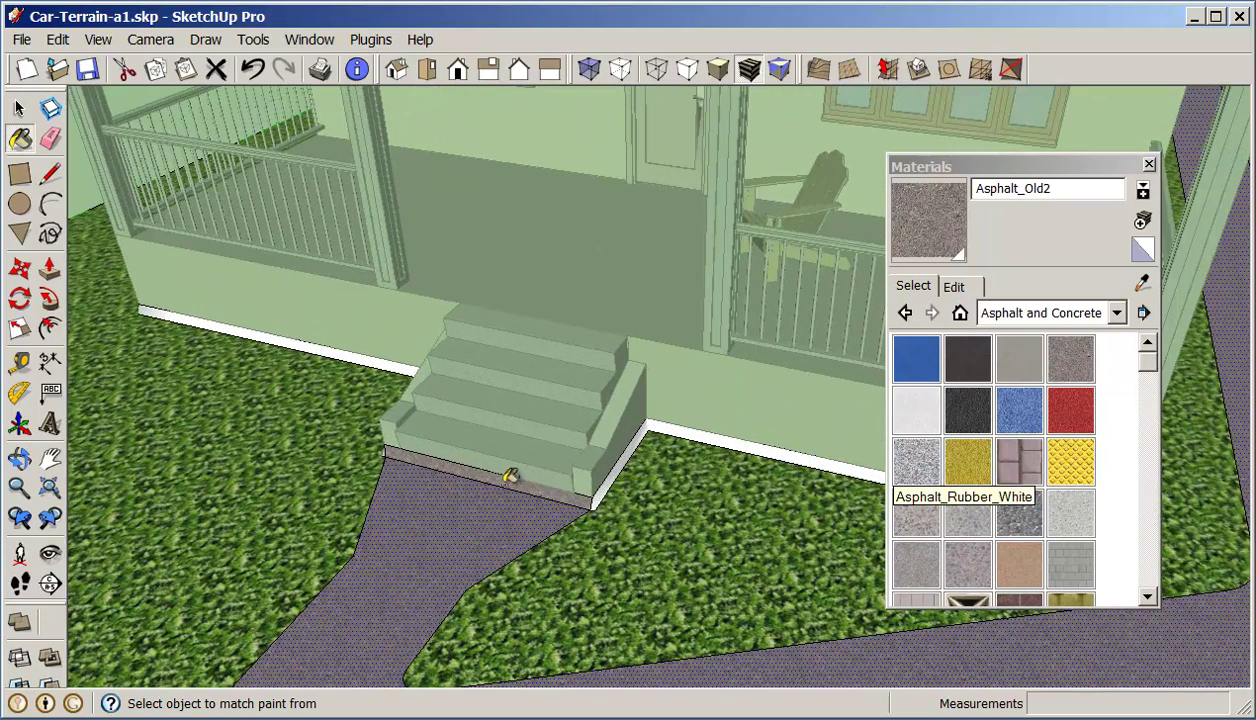
left_click(612, 481)
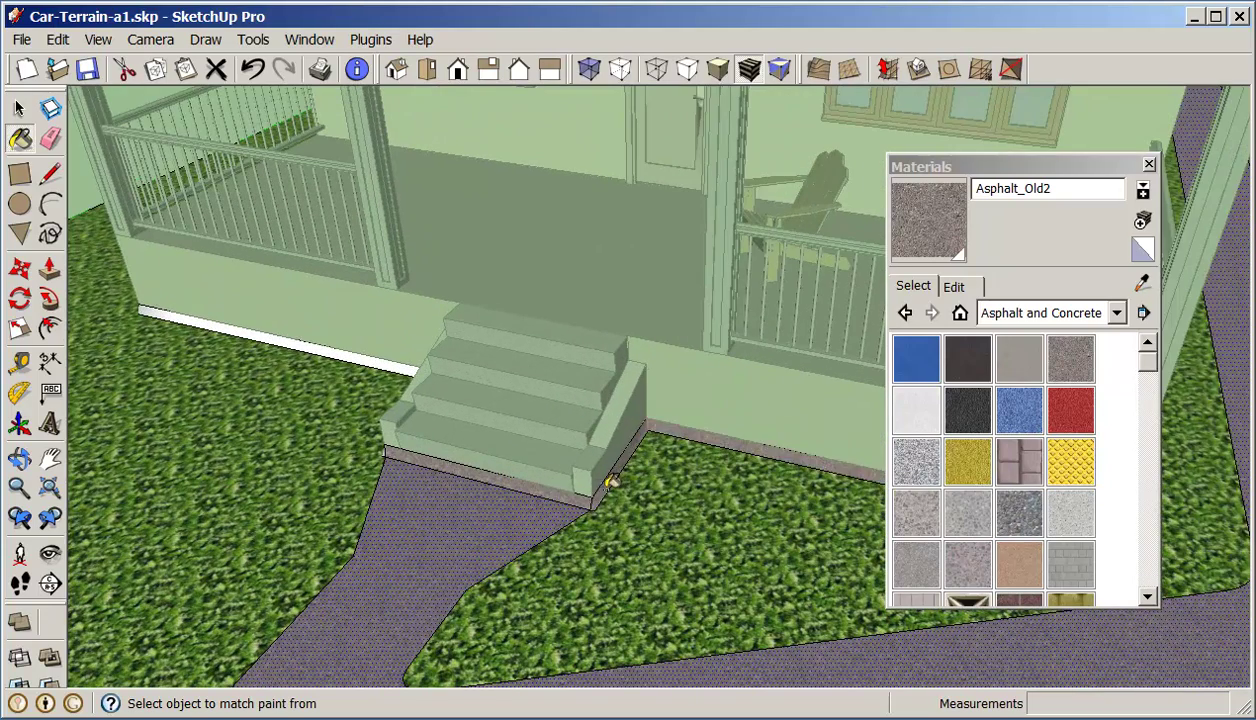
mouse_move(605, 485)
middle_mouse_down()
mouse_move(805, 482)
mouse_move(497, 485)
middle_mouse_up()
mouse_move(359, 580)
middle_mouse_down()
mouse_move(322, 551)
mouse_move(603, 560)
mouse_move(348, 554)
middle_mouse_up()
left_click(280, 552)
scroll(280, 552, "down", 5)
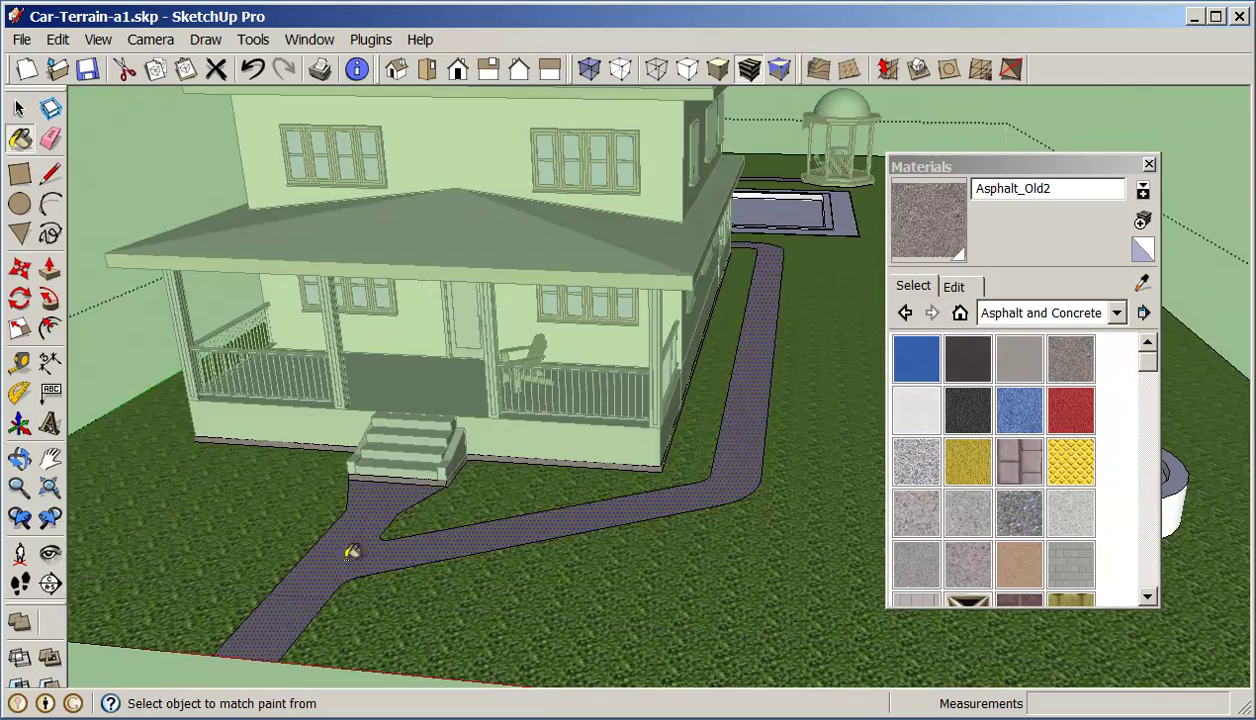
middle_click_drag(631, 574, 519, 574)
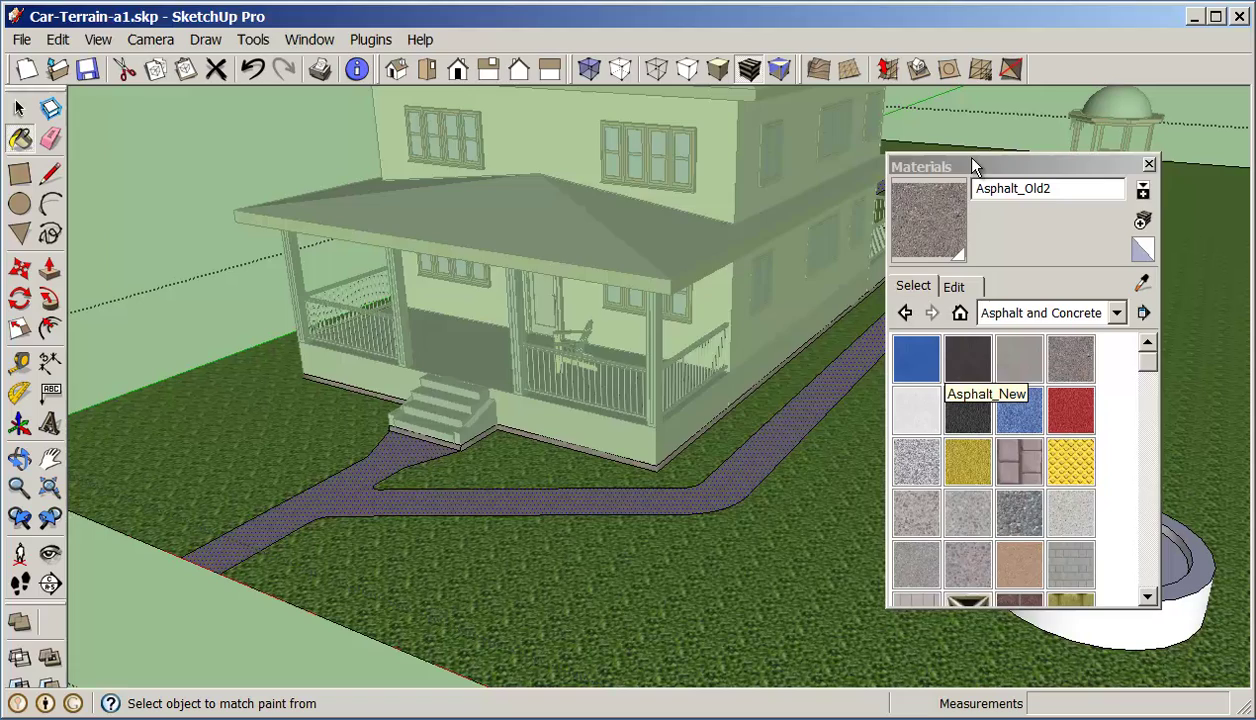
Paint the hot tub's outer and inner walls with Asphalt_Old2.
left_click_drag(950, 166, 389, 154)
left_click(1000, 564)
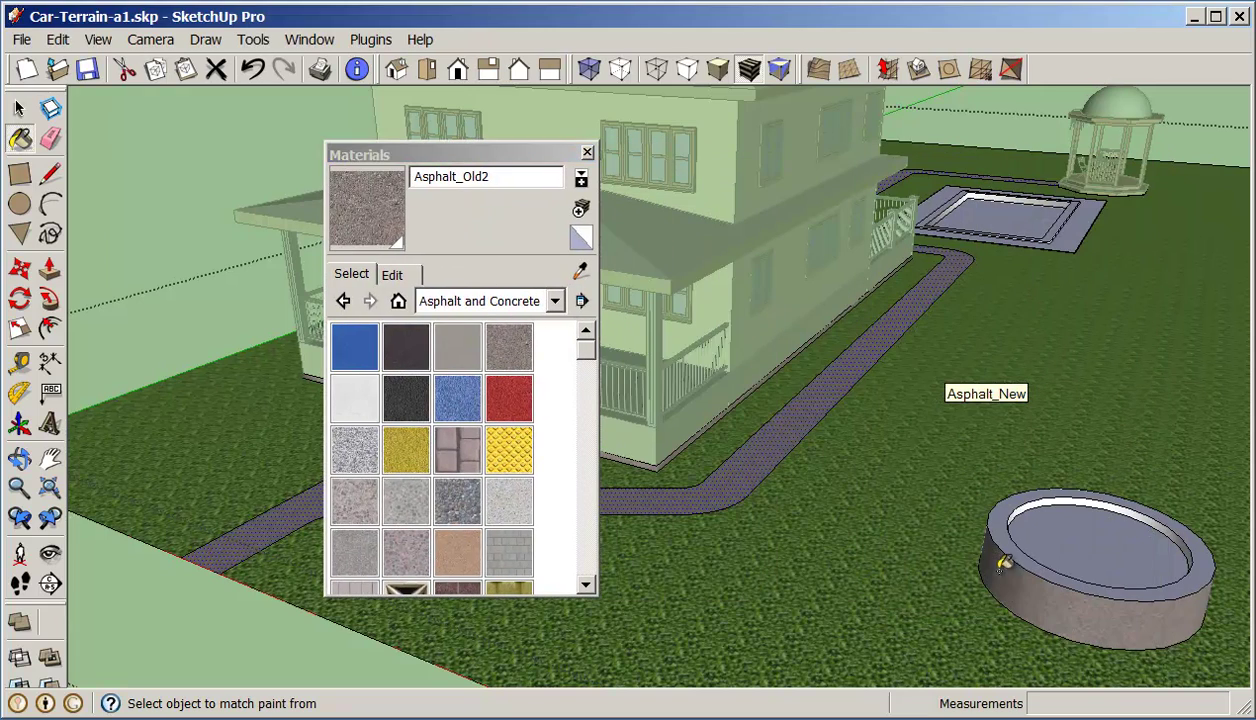
left_click(1010, 531)
scroll(1053, 497, "up", 3)
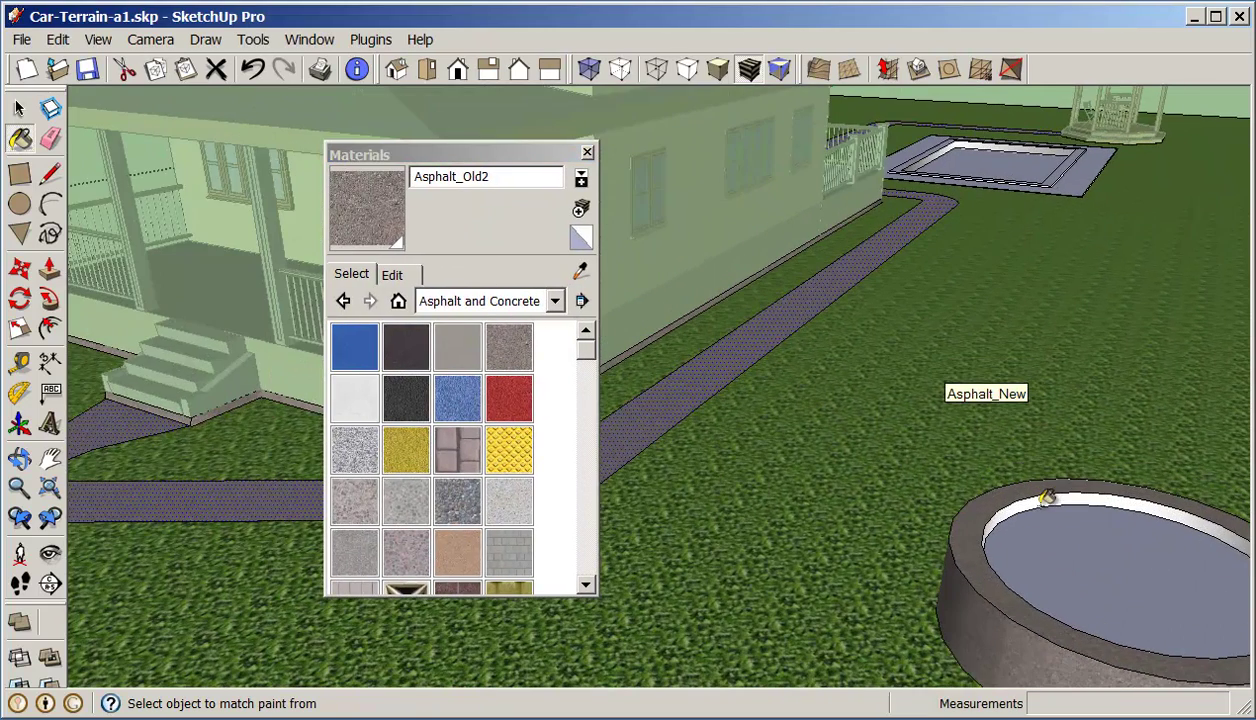
middle_click_drag(1043, 498, 1043, 538)
key("alt")
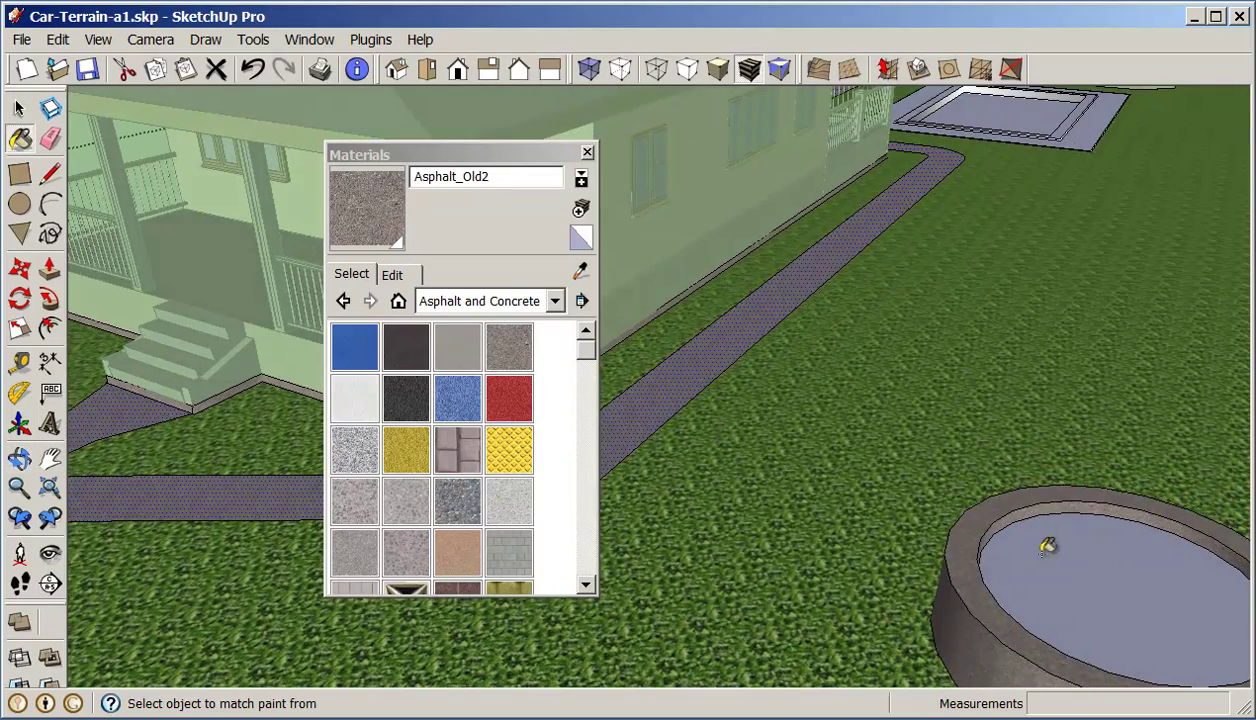
scroll(1008, 371, "down", 3)
Check the pool and gazebo base from several angles, then resume Asphalt_Old2 painting.
middle_click_drag(1003, 350, 917, 418)
scroll(847, 468, "up", 5)
scroll(905, 385, "up", 10)
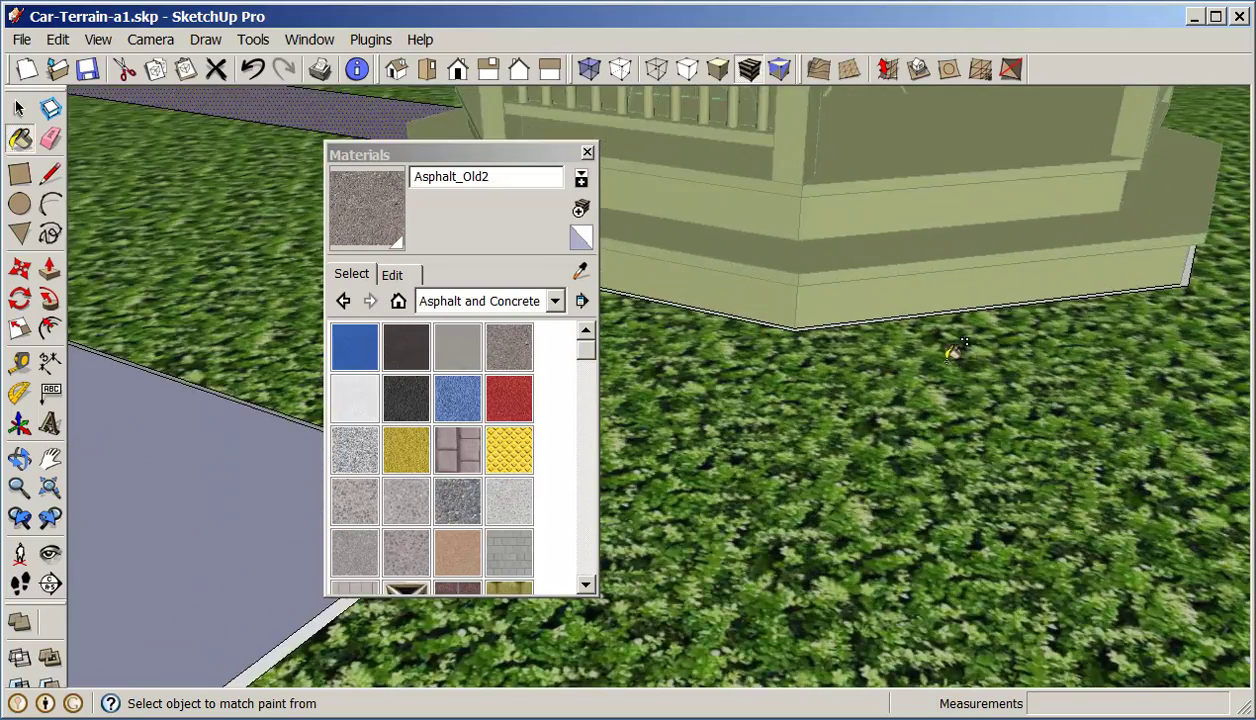
middle_click_drag(955, 350, 340, 455)
scroll(225, 320, "up", 6)
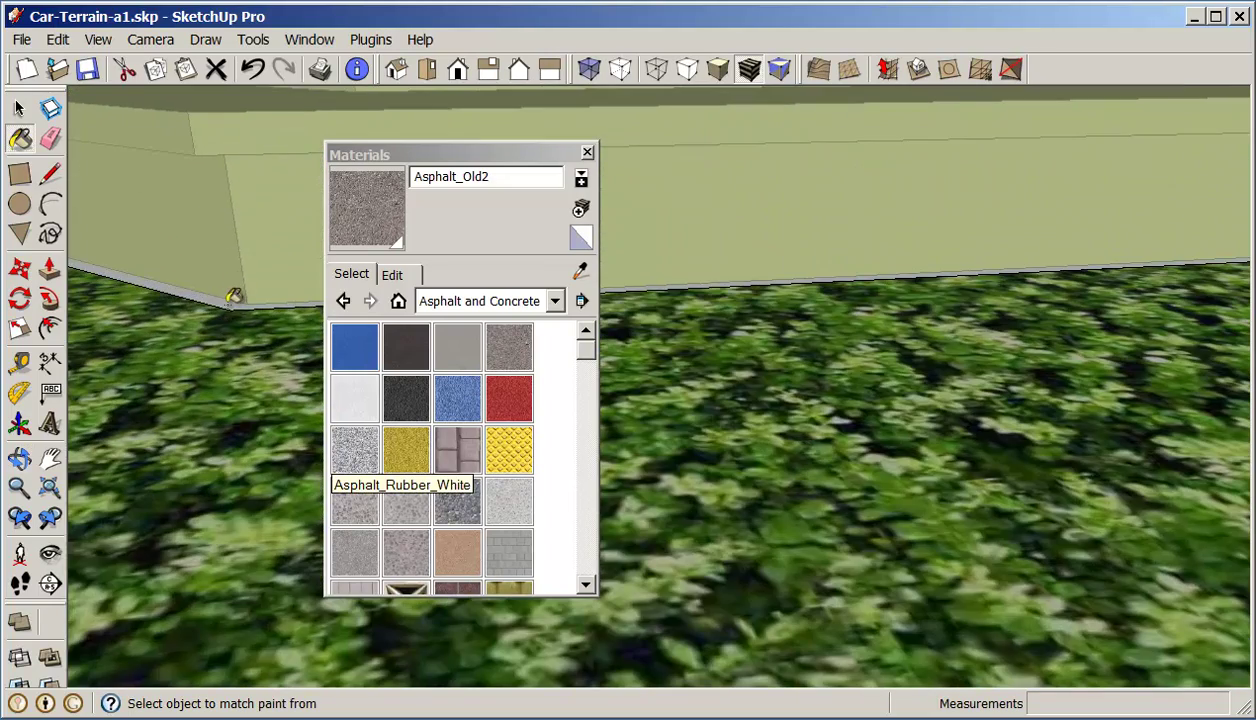
scroll(448, 400, "down", 6)
middle_click_drag(760, 385, 300, 467)
middle_click_drag(100, 460, 888, 342, "shift")
scroll(628, 409, "up", 3)
scroll(244, 521, "up", 3)
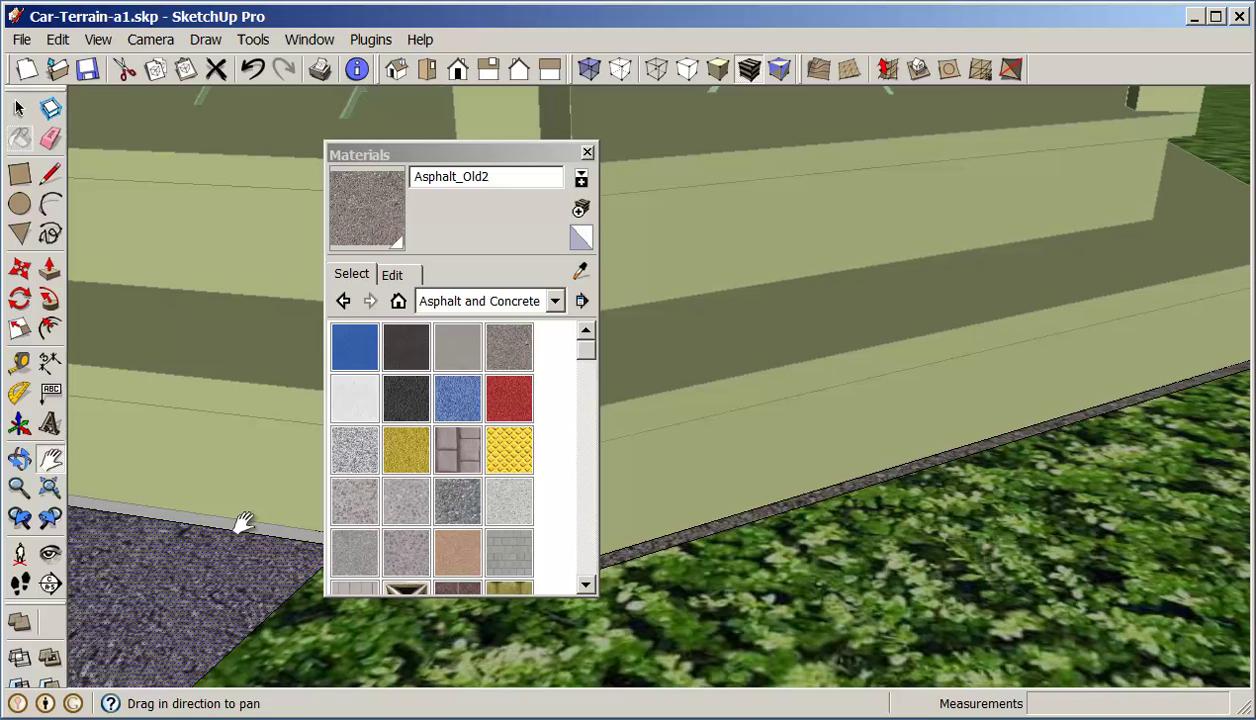
left_click(338, 244)
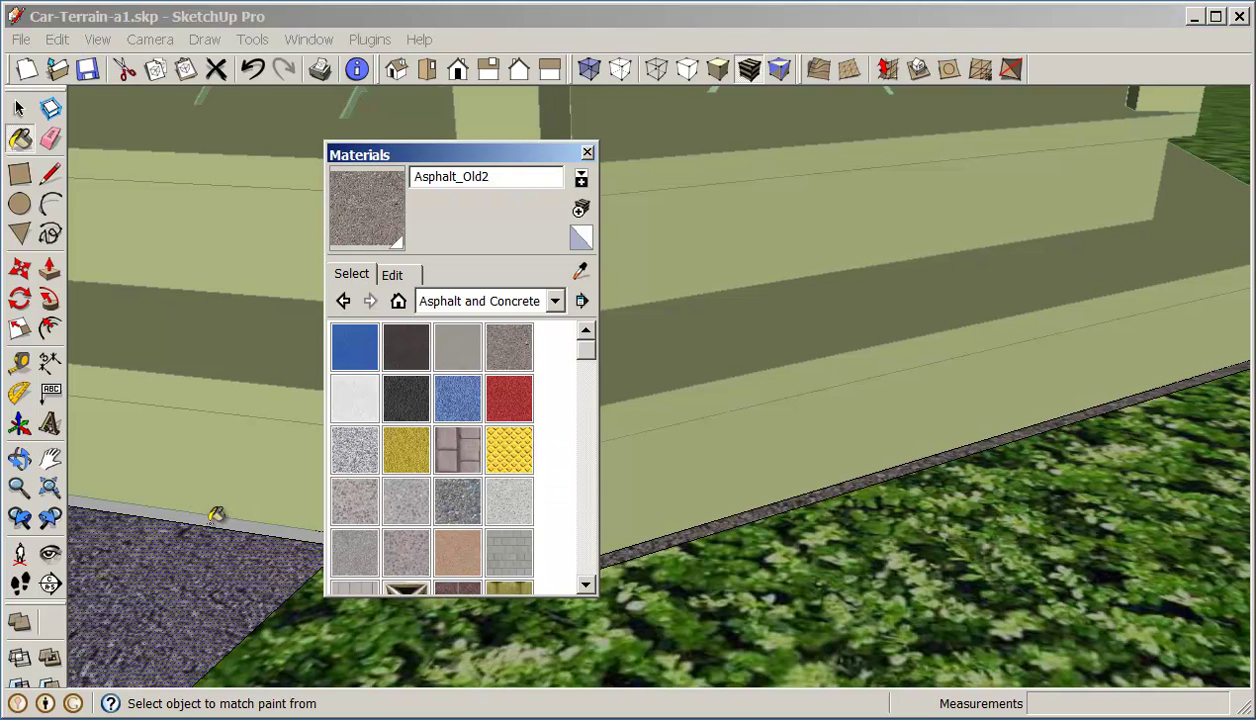
Zoom out to the whole site and close the Materials window.
left_click(50, 487)
mouse_move(640, 560)
middle_mouse_down()
mouse_move(597, 571)
mouse_move(304, 554)
mouse_move(460, 505)
middle_mouse_up()
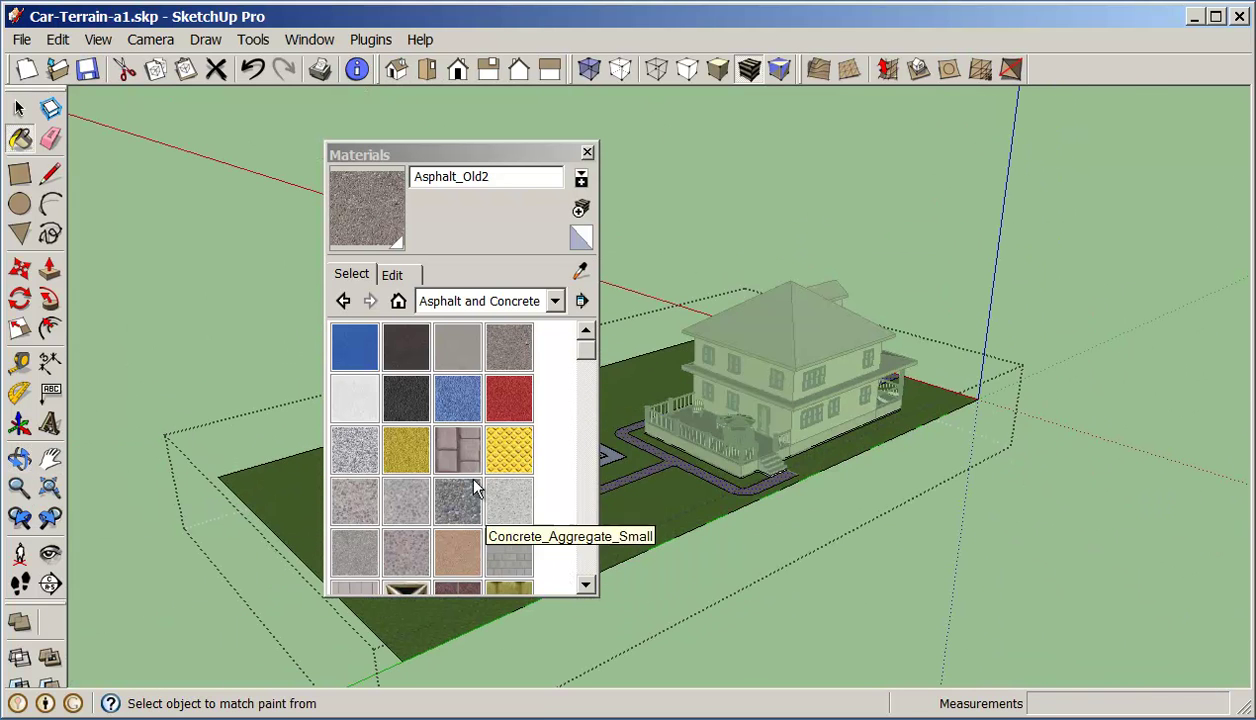
left_click(587, 153)
mouse_move(421, 258)
middle_mouse_down()
mouse_move(906, 252)
mouse_move(879, 427)
mouse_move(807, 415)
middle_mouse_up()
scroll(845, 430, "up", 4)
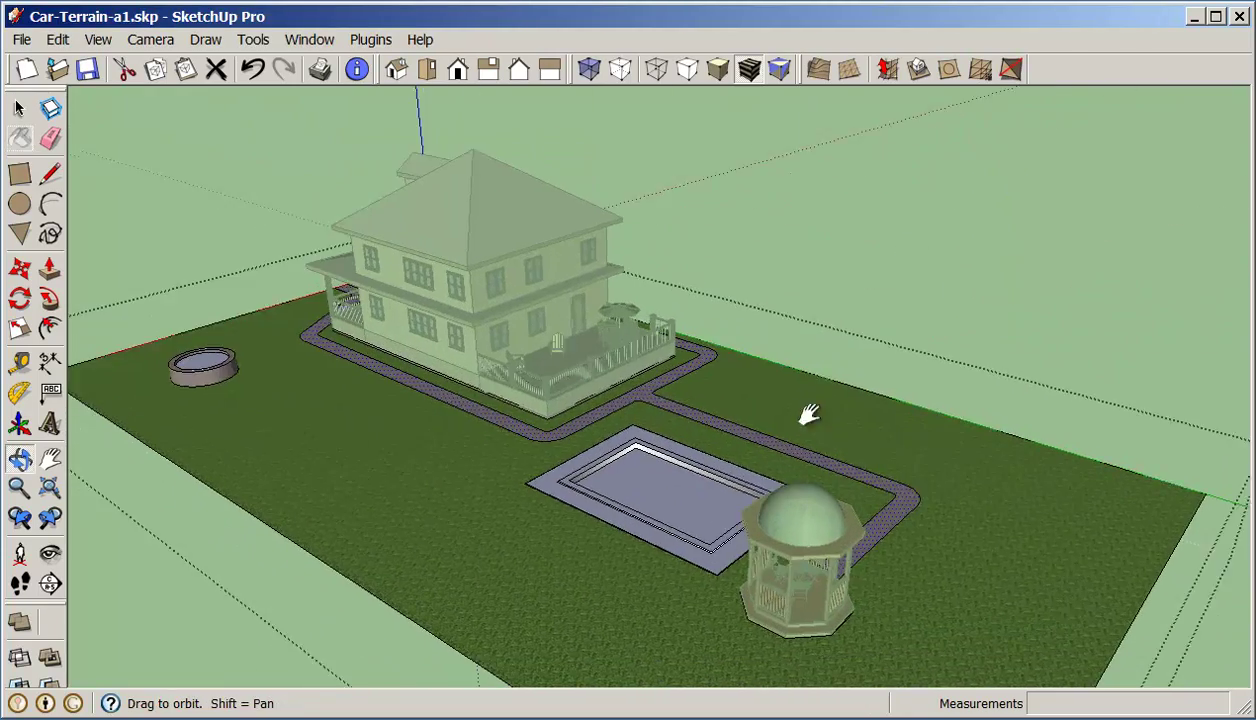
scroll(665, 390, "up", 6)
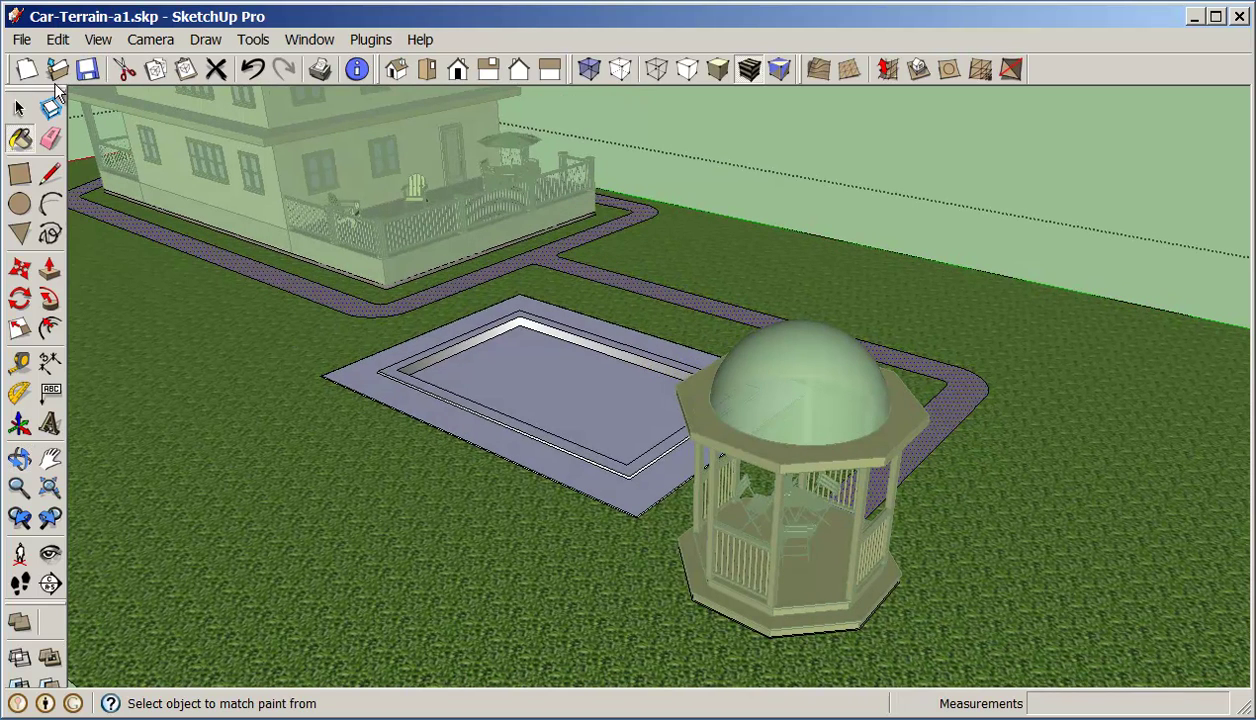
Pave the pool surround with the Stone_Masonry_Multi material from the Stone collection.
left_click(20, 138)
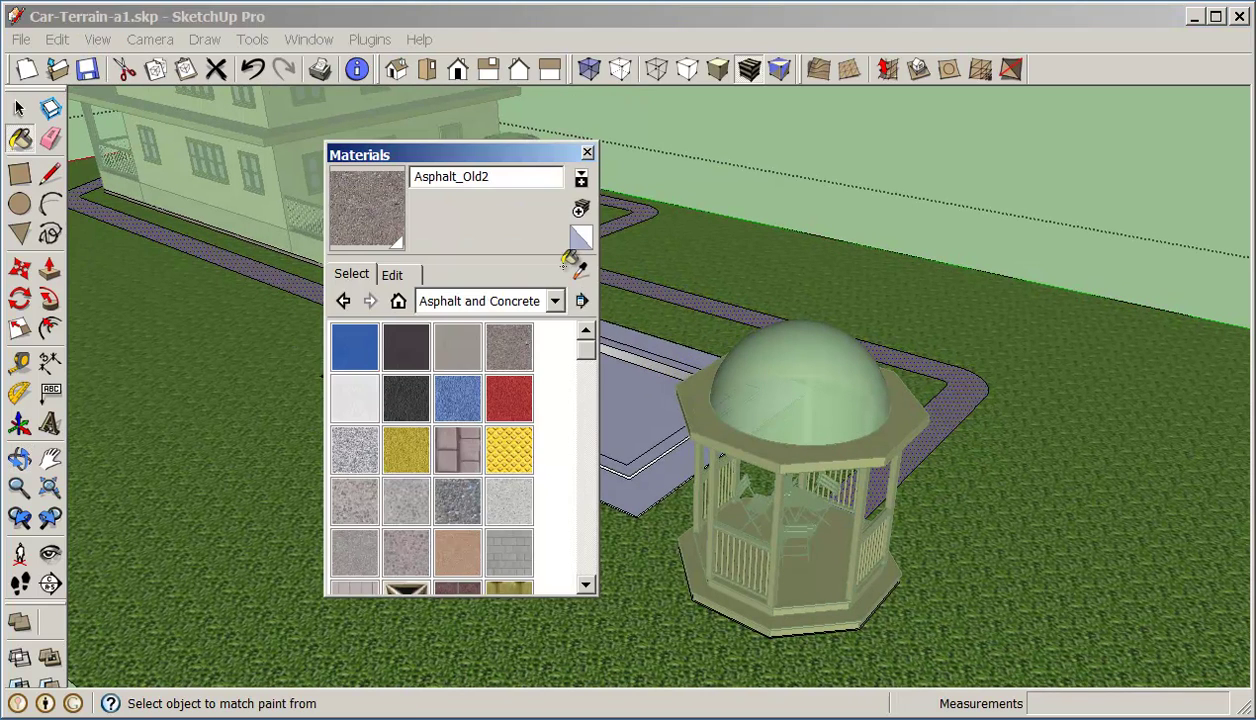
left_click(554, 301)
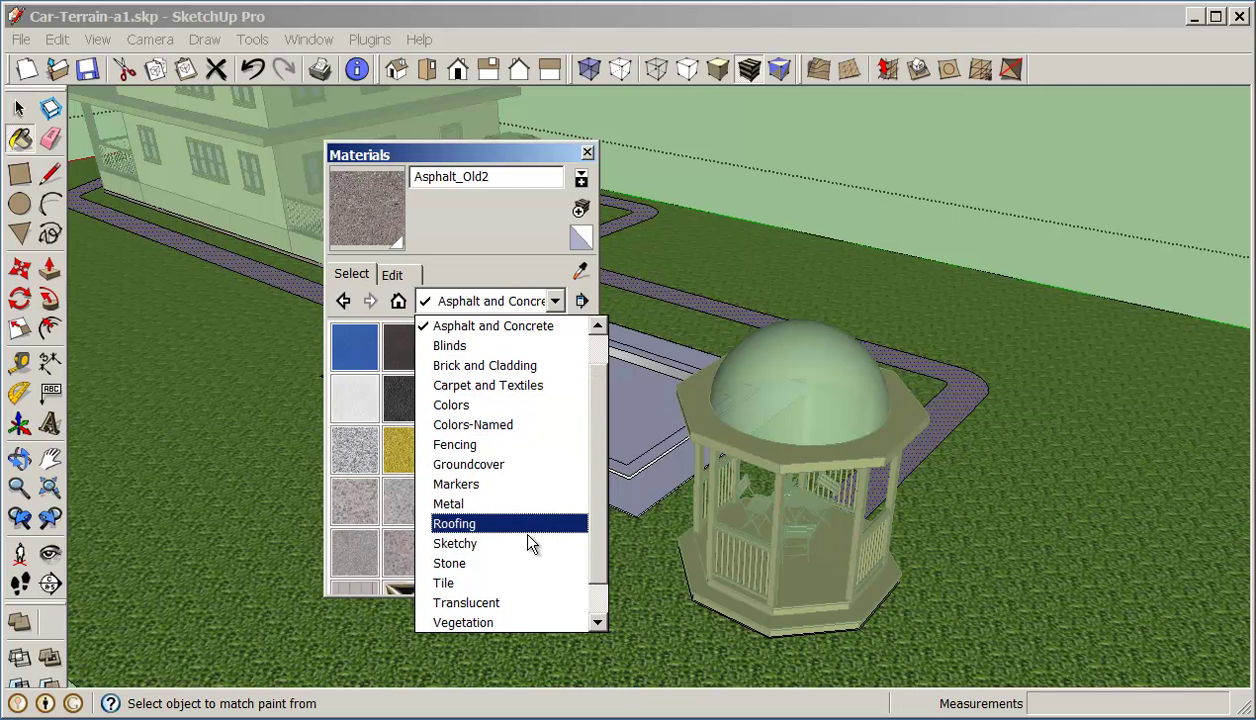
left_click(520, 565)
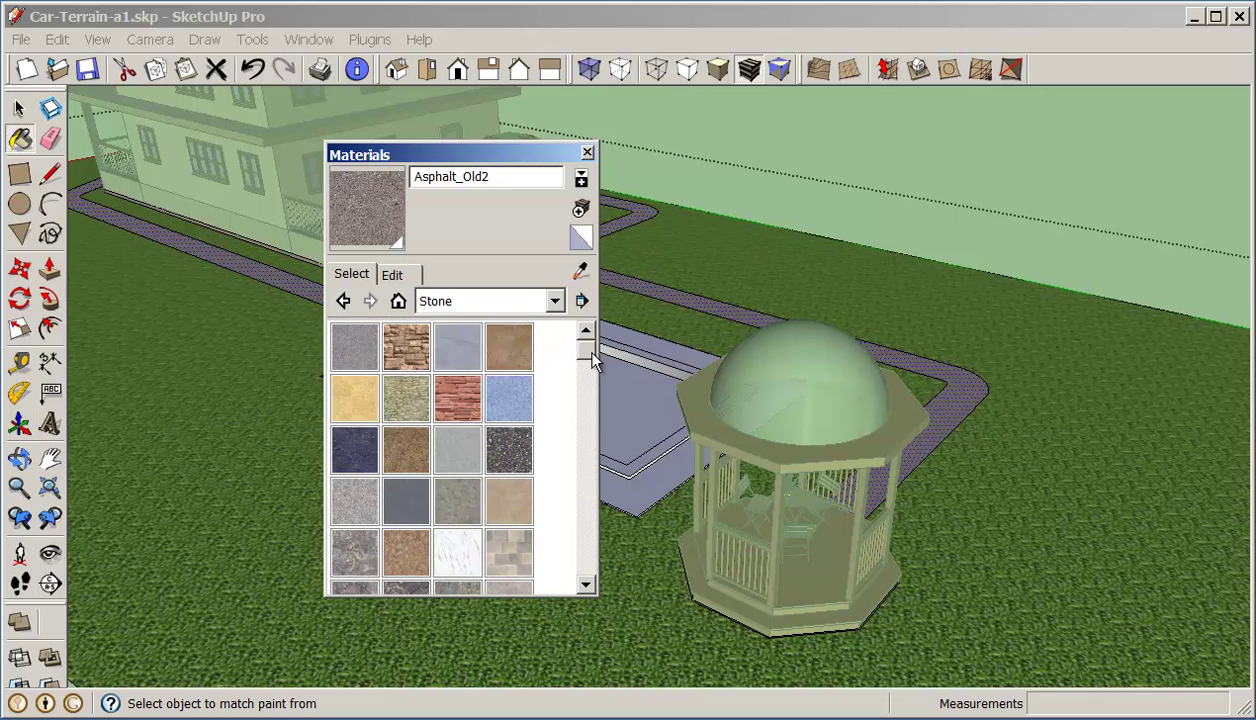
left_click_drag(591, 352, 600, 324)
left_click(510, 558)
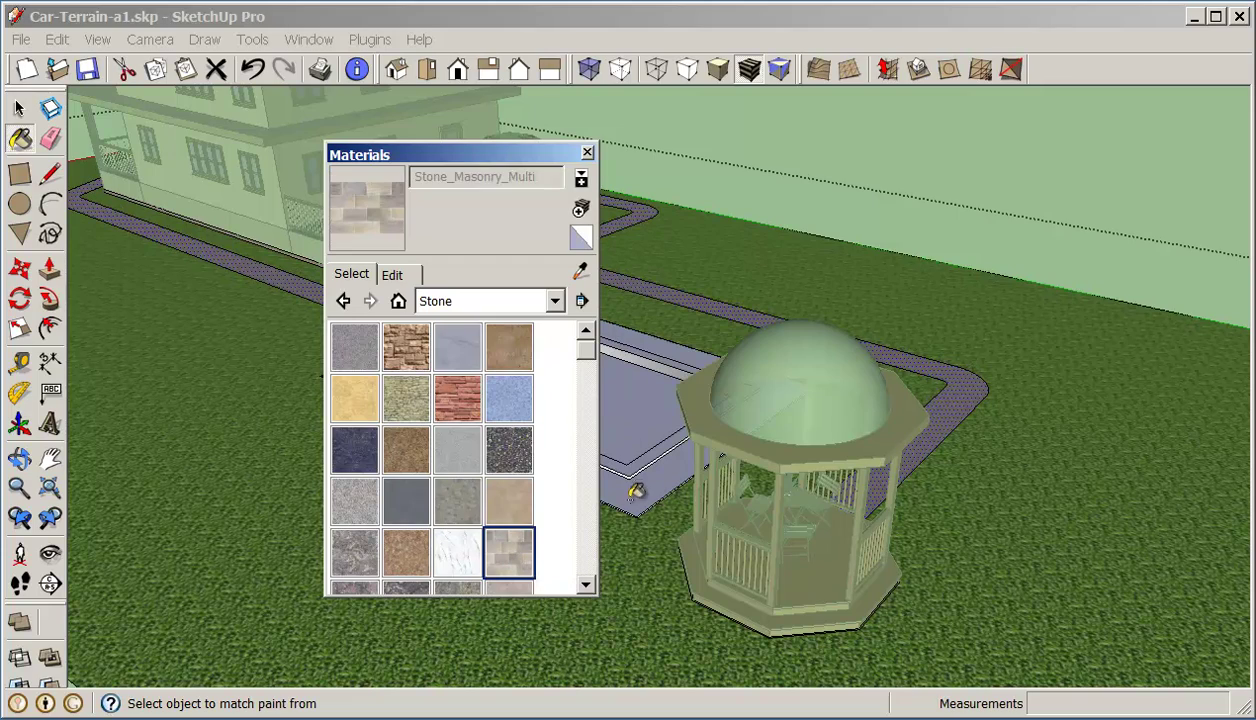
left_click(634, 482)
scroll(655, 510, "up", 2)
scroll(655, 510, "up", 5)
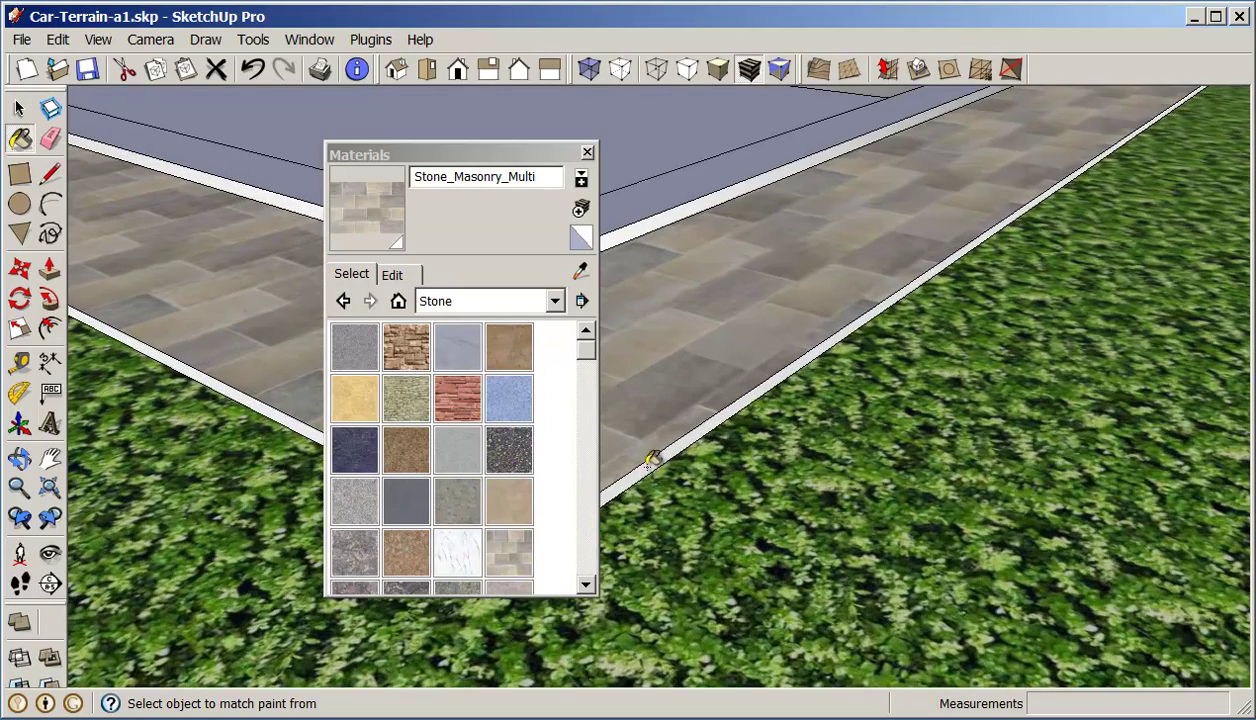
mouse_move(653, 373)
middle_mouse_down()
mouse_move(805, 350)
mouse_move(830, 387)
mouse_move(721, 420)
middle_mouse_up()
scroll(627, 415, "down", 5)
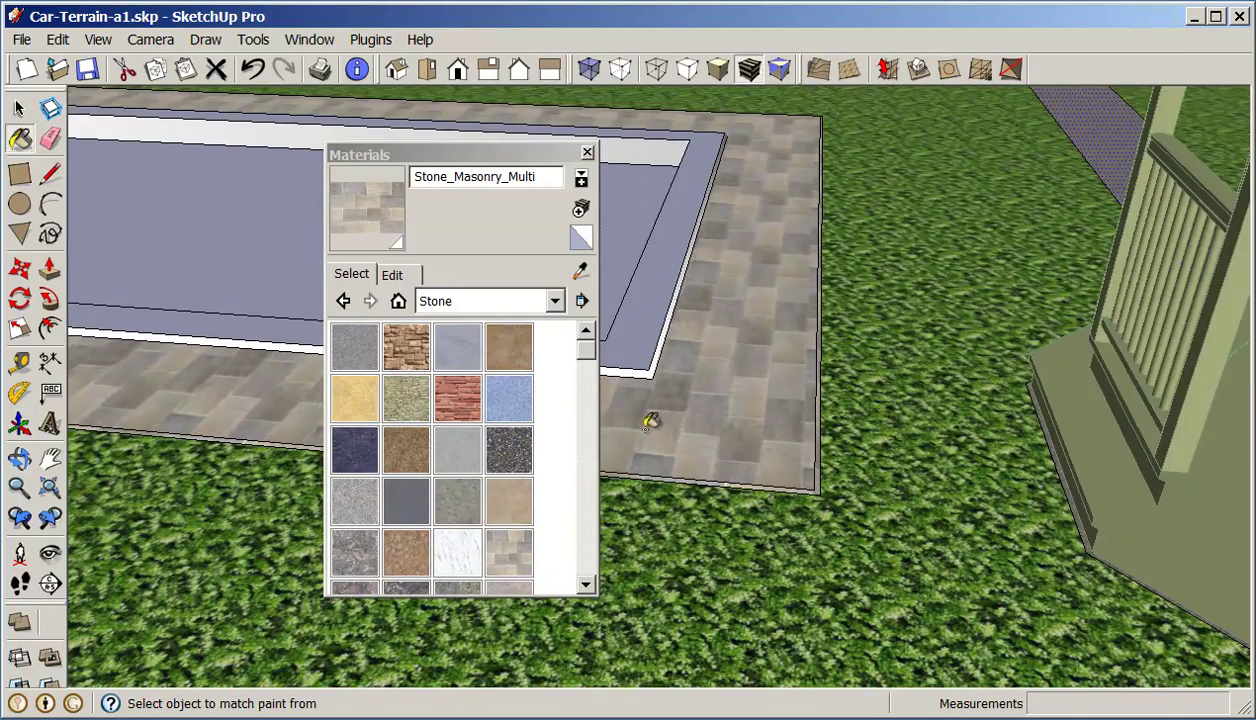
Paint the pool's inner edging slab and top strip with Tile_Various_Tan from Tile.
left_click(556, 300)
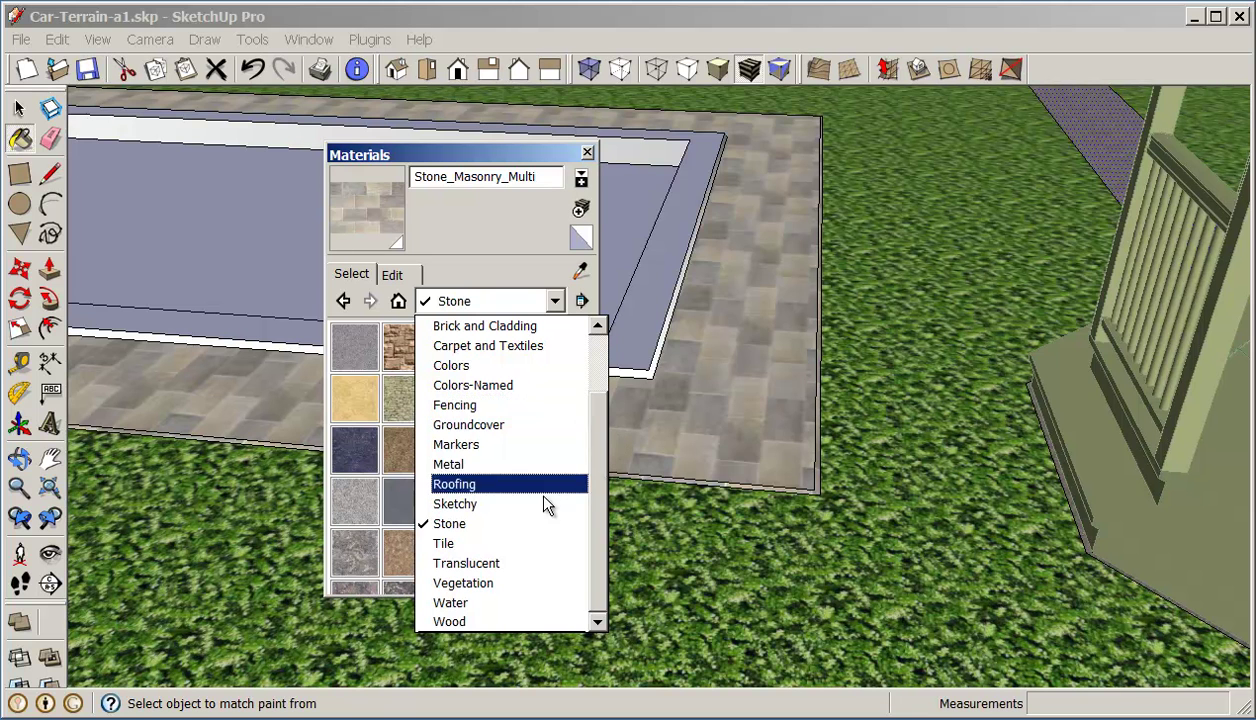
left_click(445, 543)
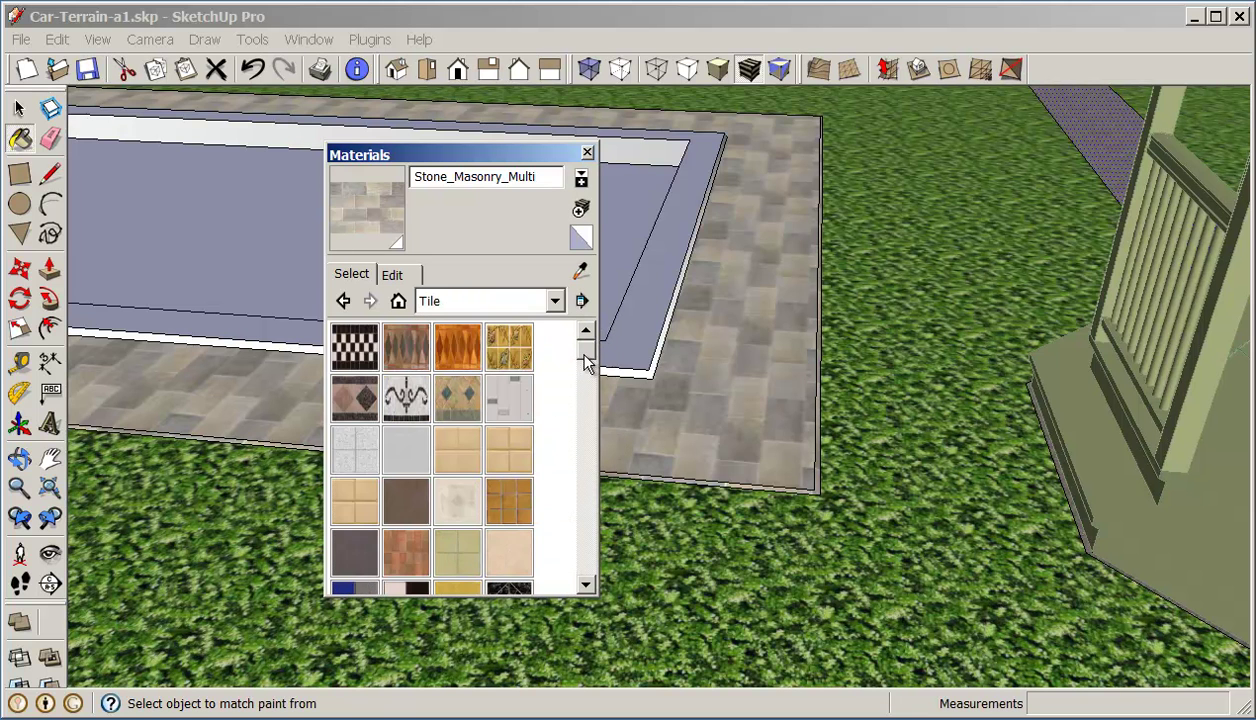
left_click_drag(583, 353, 583, 523)
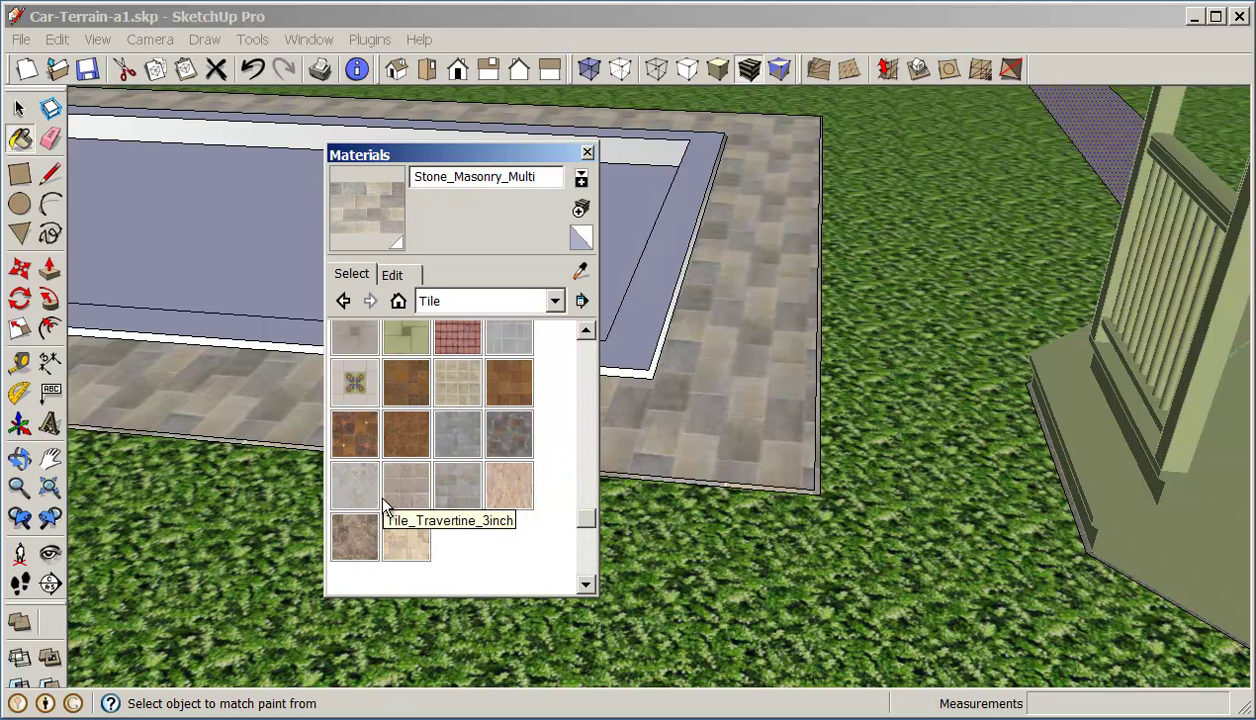
left_click(399, 524)
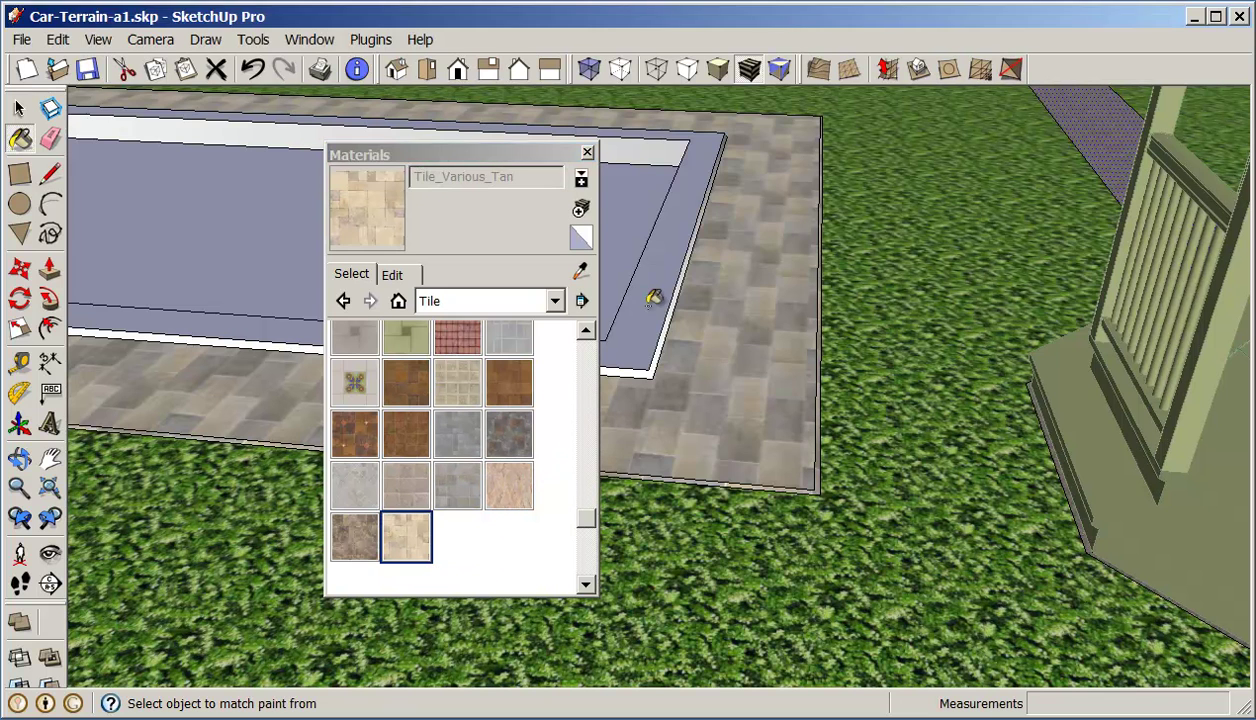
left_click(652, 298)
scroll(664, 322, "up", 4)
scroll(663, 318, "down", 4)
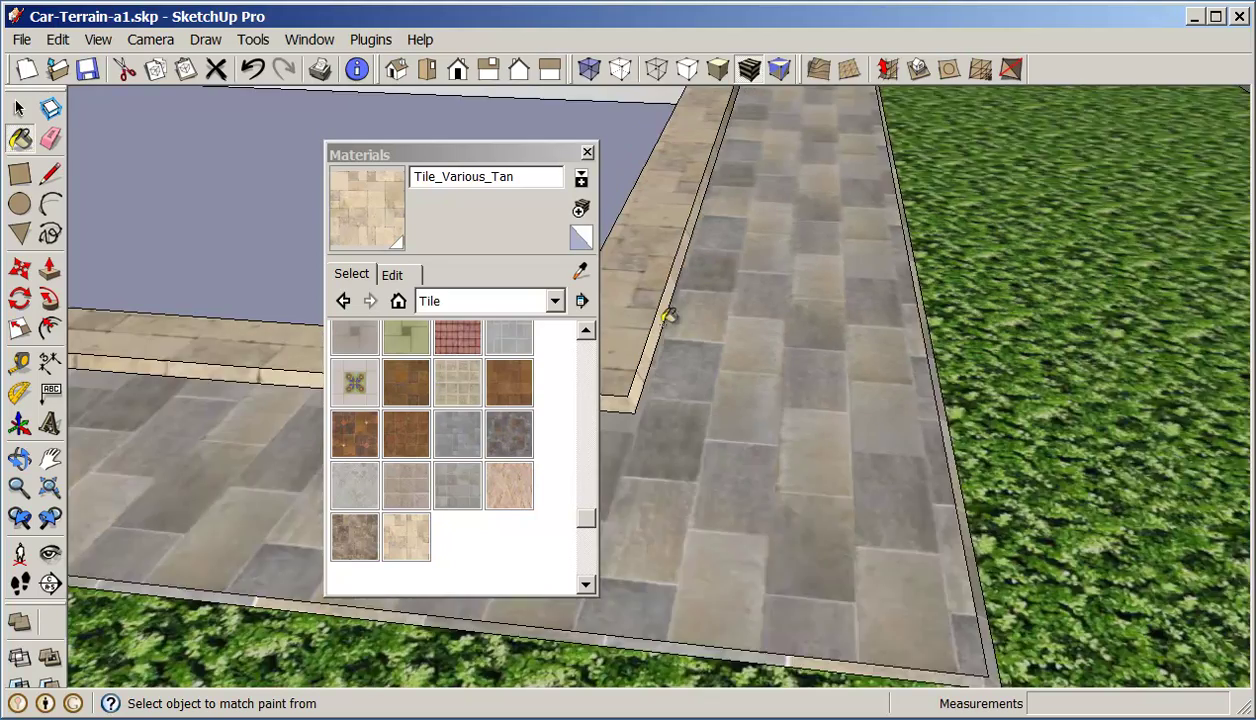
left_click(665, 128)
middle_click_drag(665, 128, 607, 241)
Hide the pool's water surface to expose the basin, then return to the Paint Bucket.
left_click_drag(501, 165, 910, 225)
left_click(20, 110)
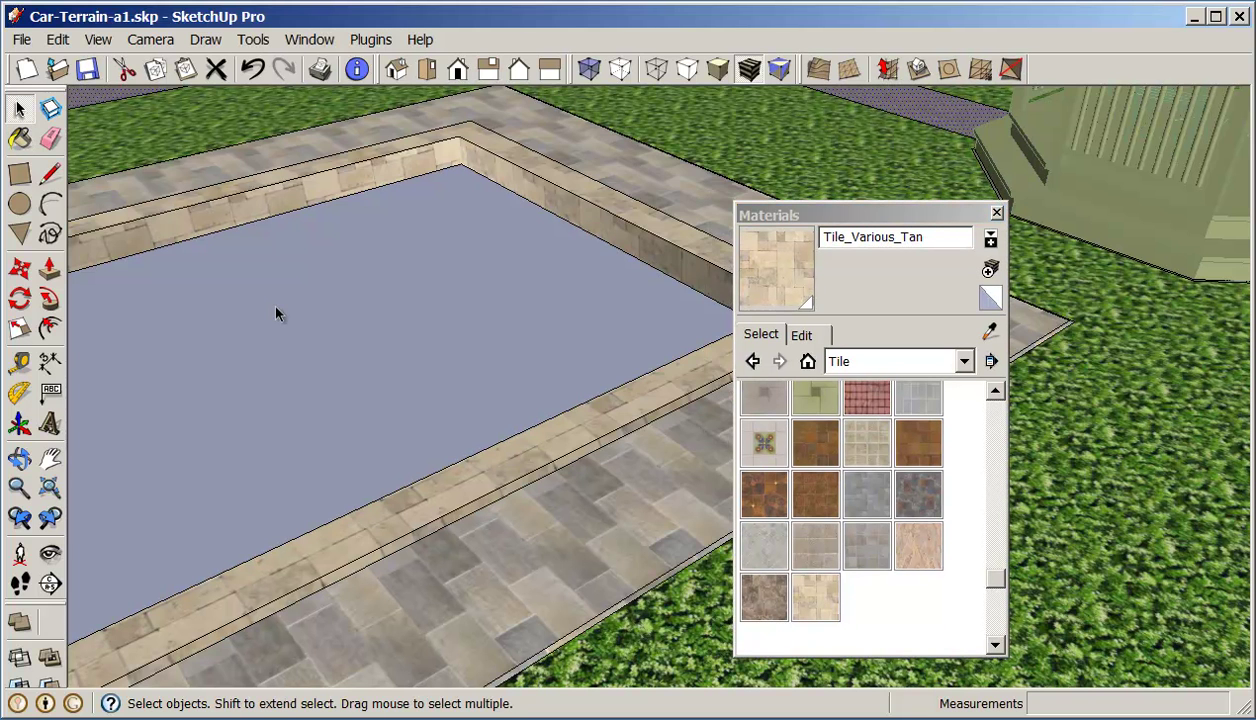
left_click(278, 310)
right_click(390, 321)
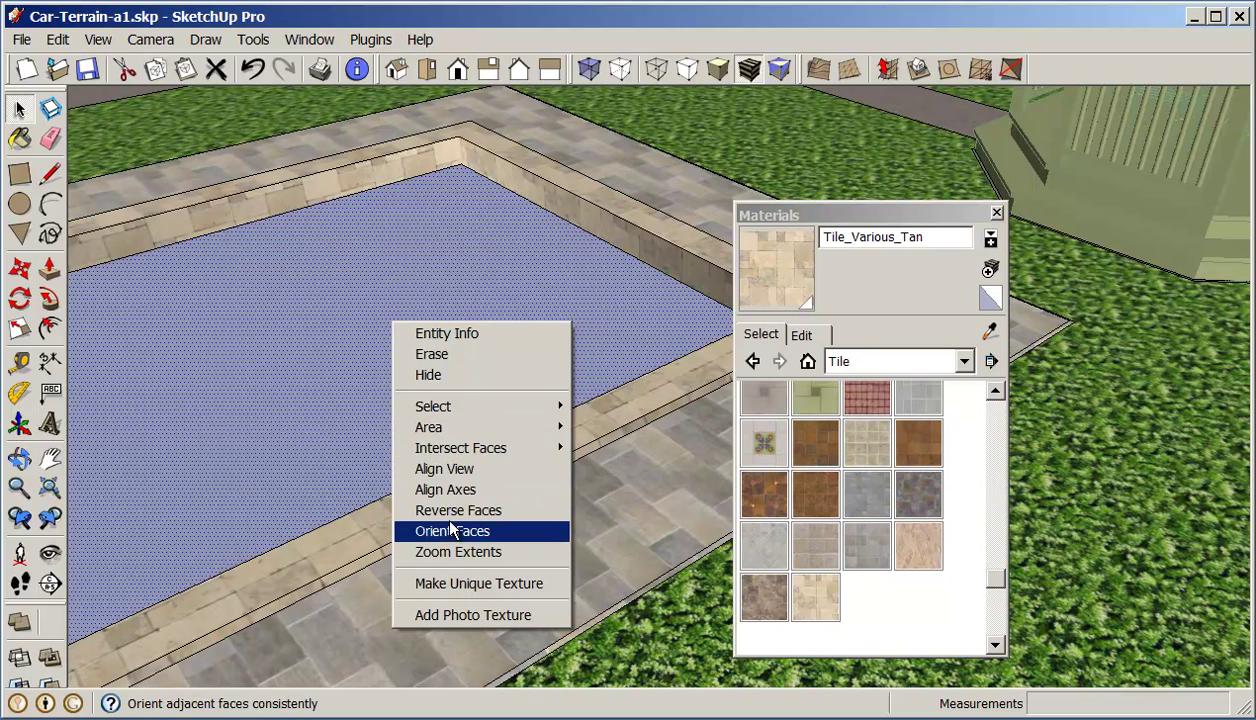
left_click(444, 374)
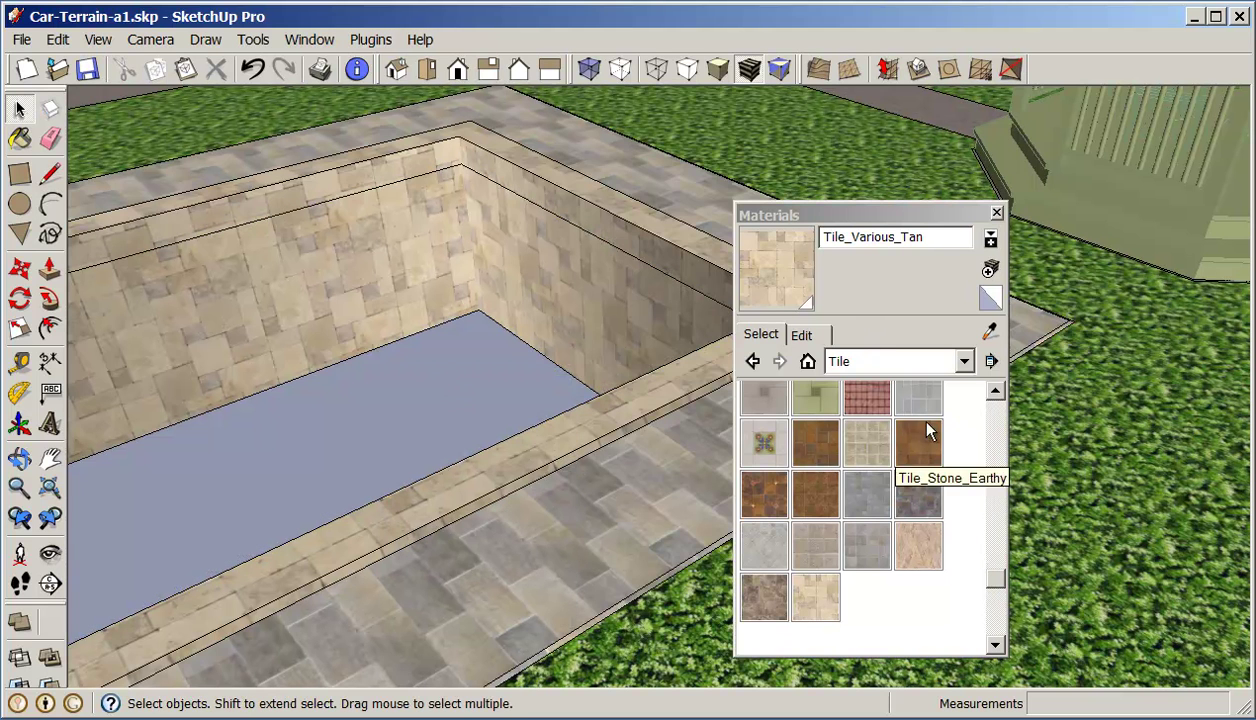
left_click(777, 268)
Tile the pool floor in Tile_Various_Tan, unhide all geometry, and show the Water materials.
left_click(485, 360)
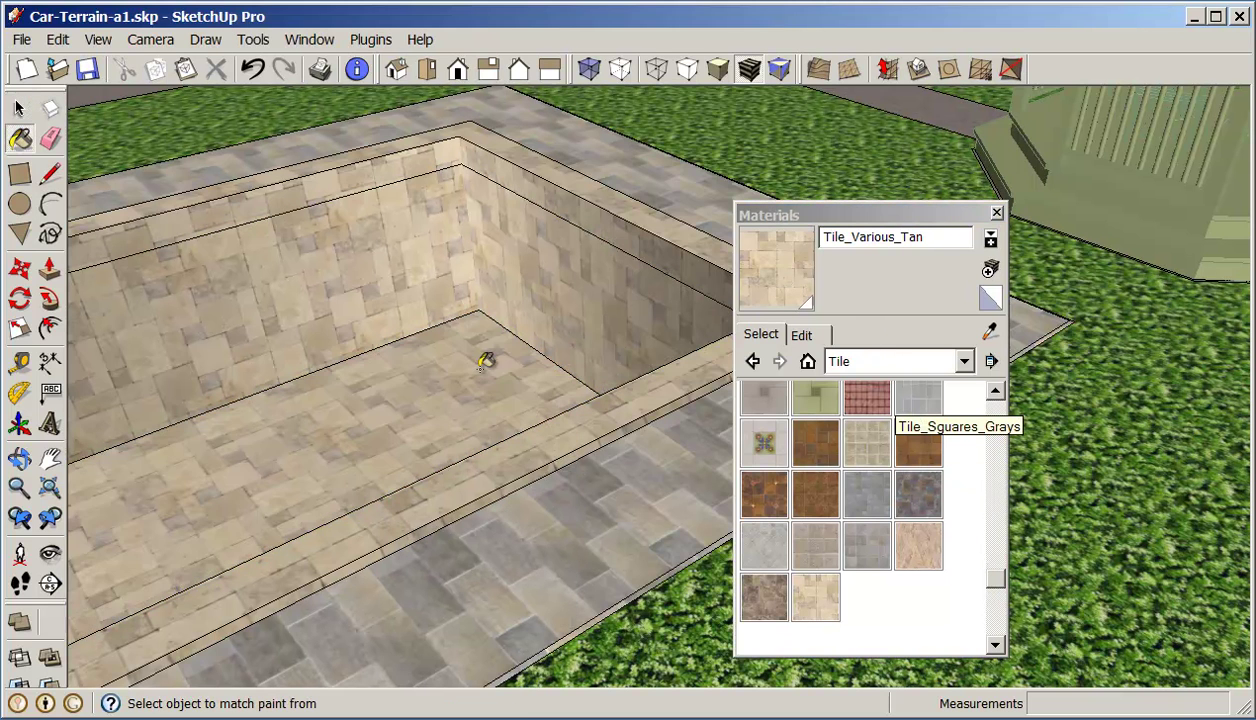
left_click(58, 39)
mouse_move(90, 326)
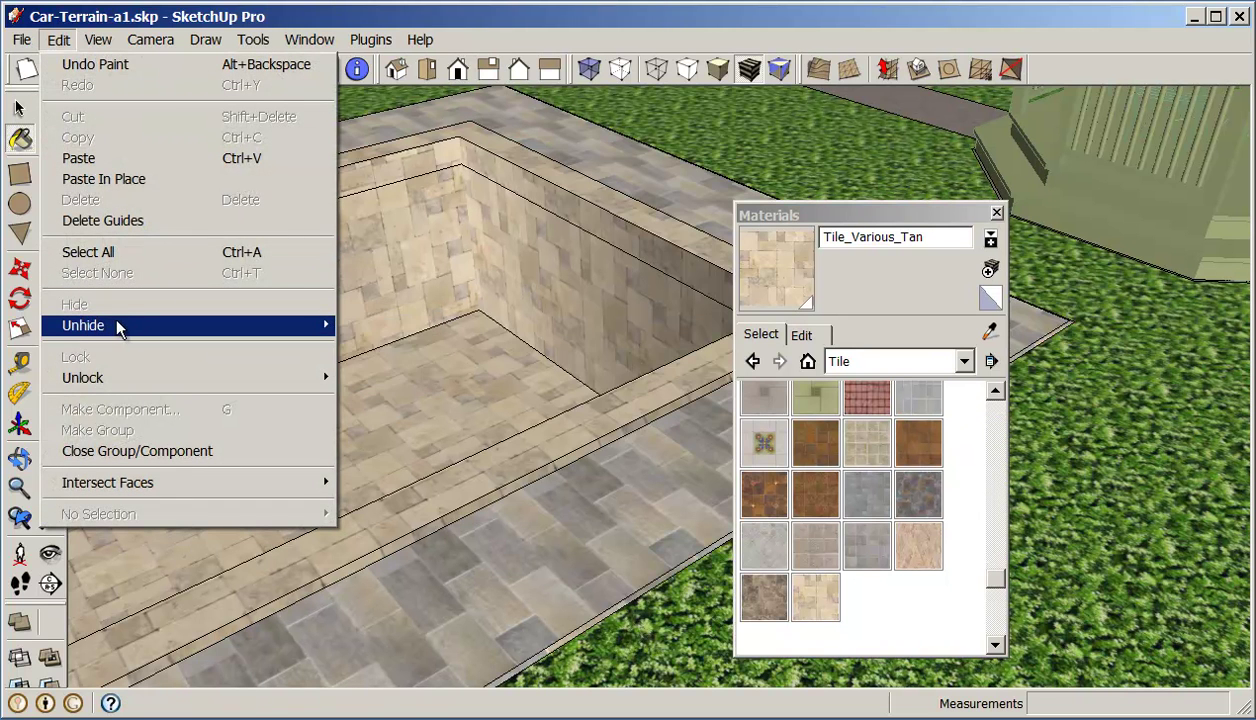
left_click(373, 373)
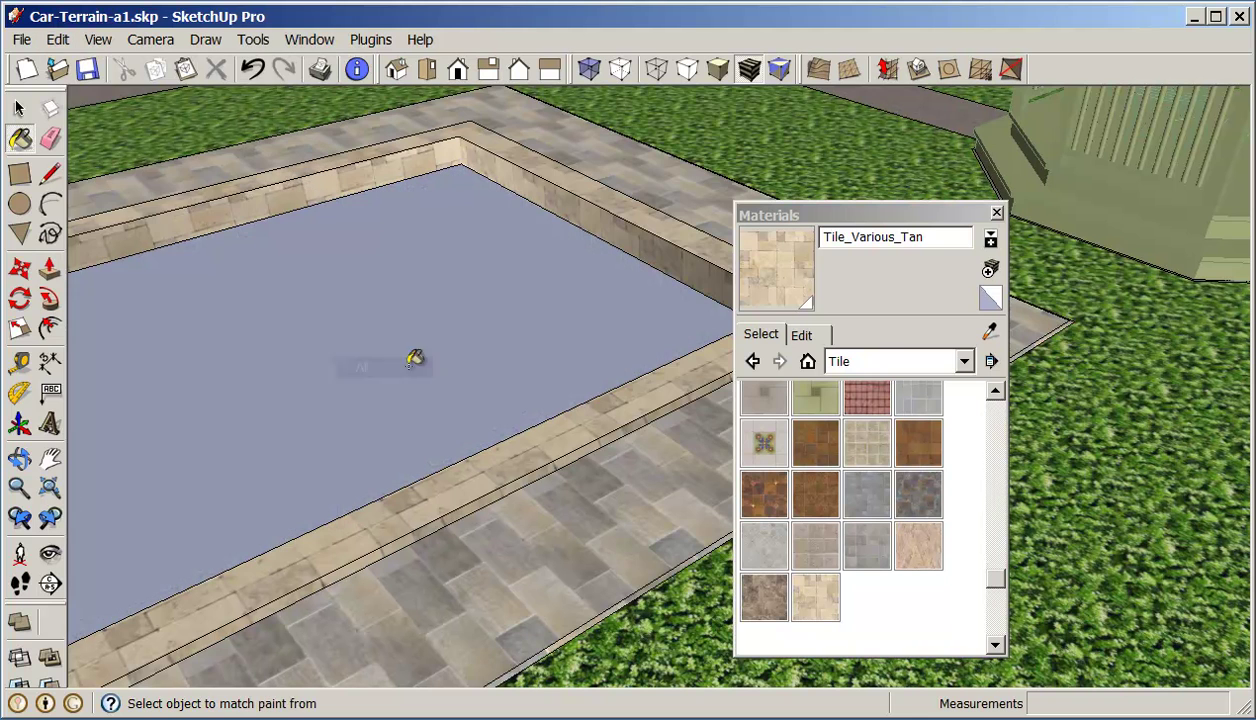
left_click(966, 362)
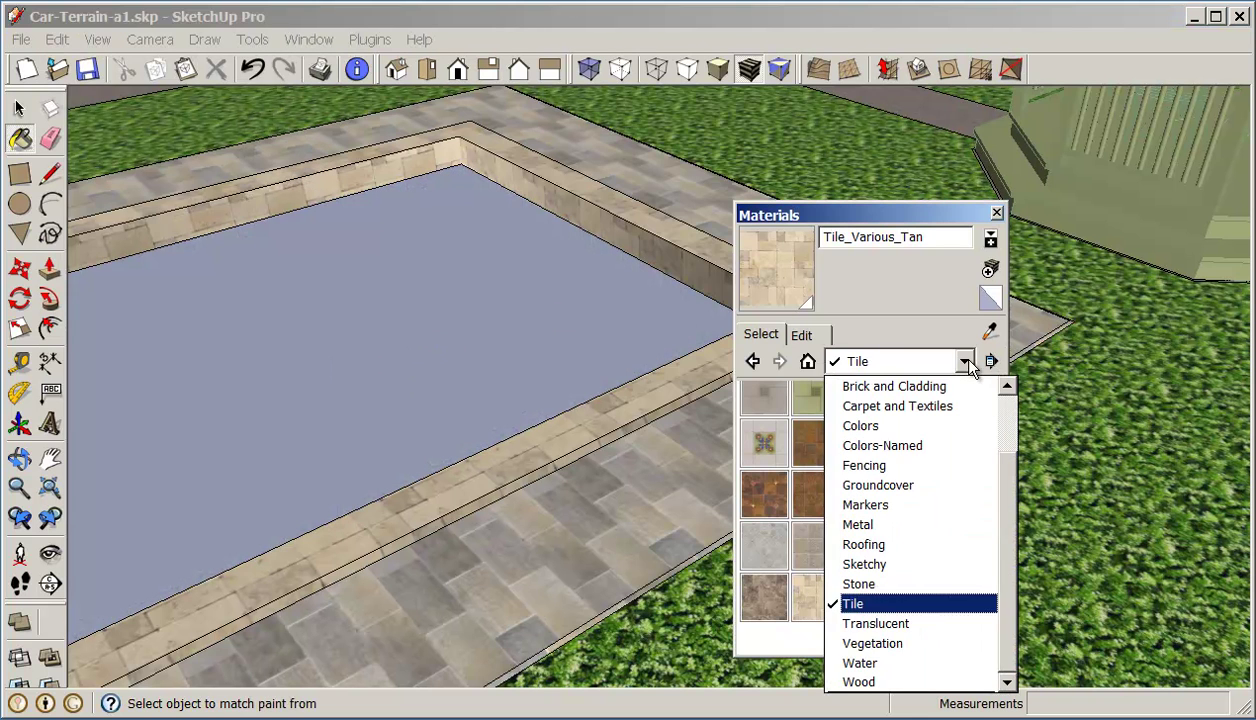
left_click(945, 662)
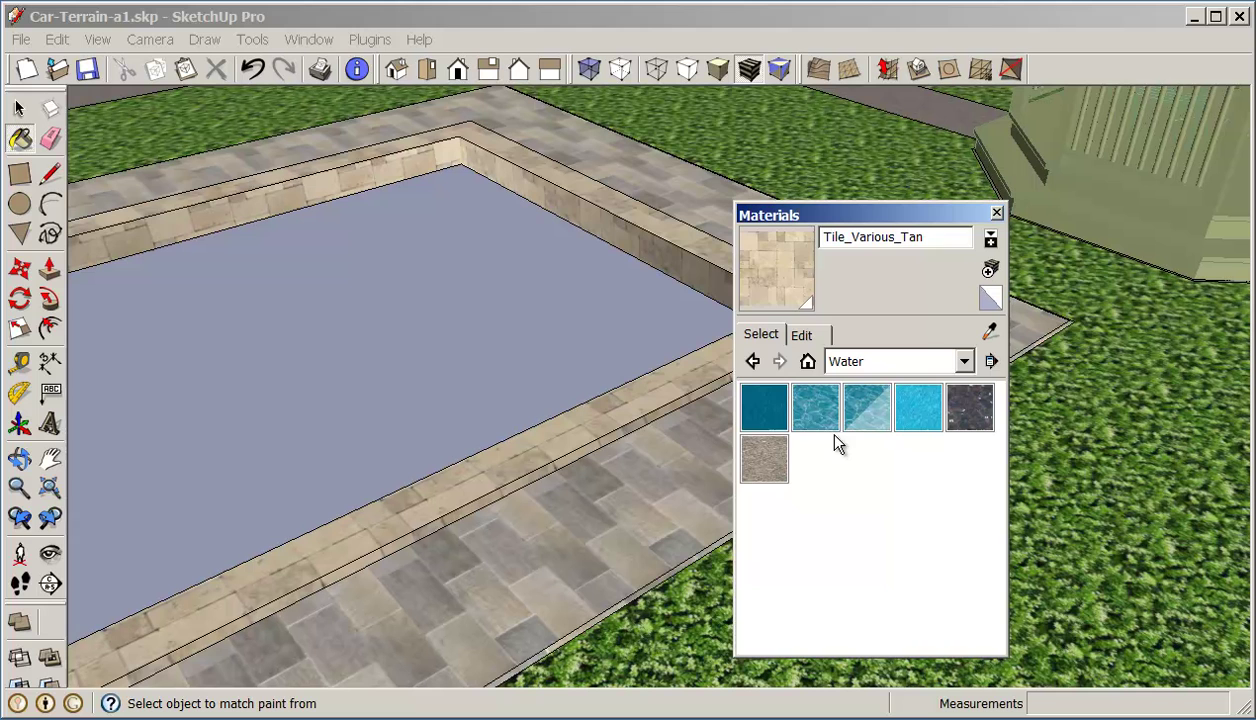
Paint the pool with Water_Pool, then Water_Sparkling, checking each material's settings.
left_click(810, 418)
left_click(466, 346)
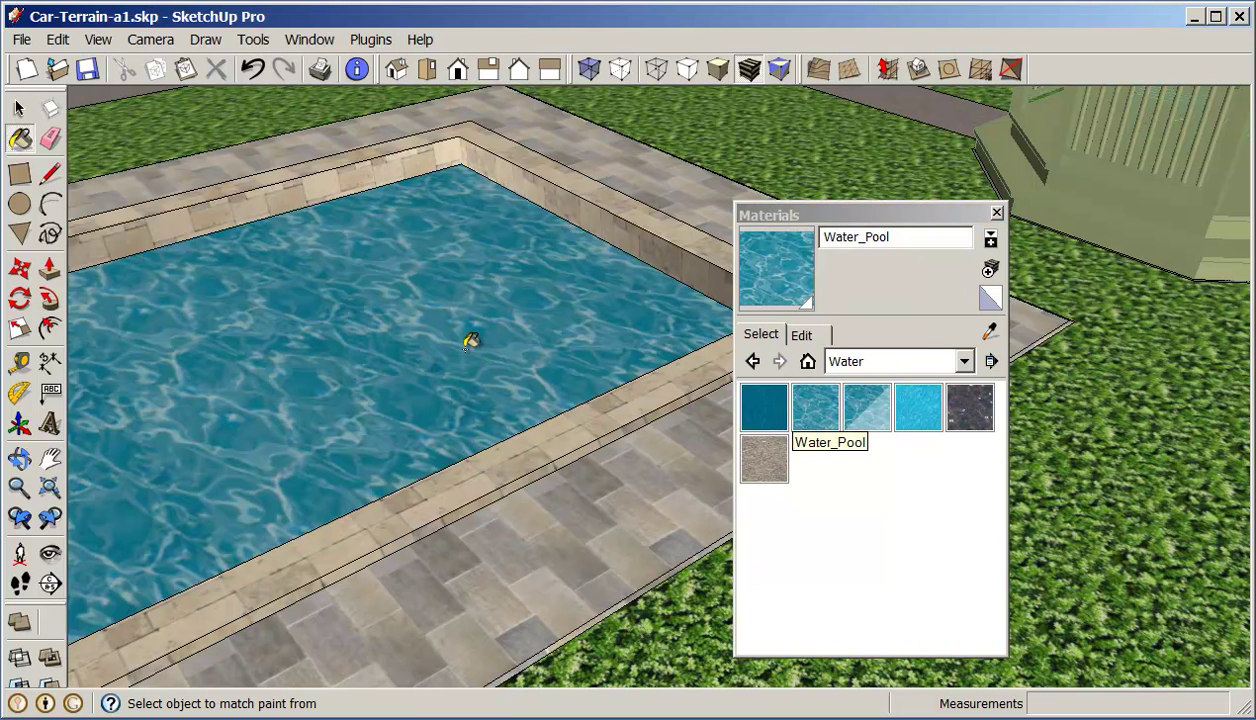
left_click(815, 336)
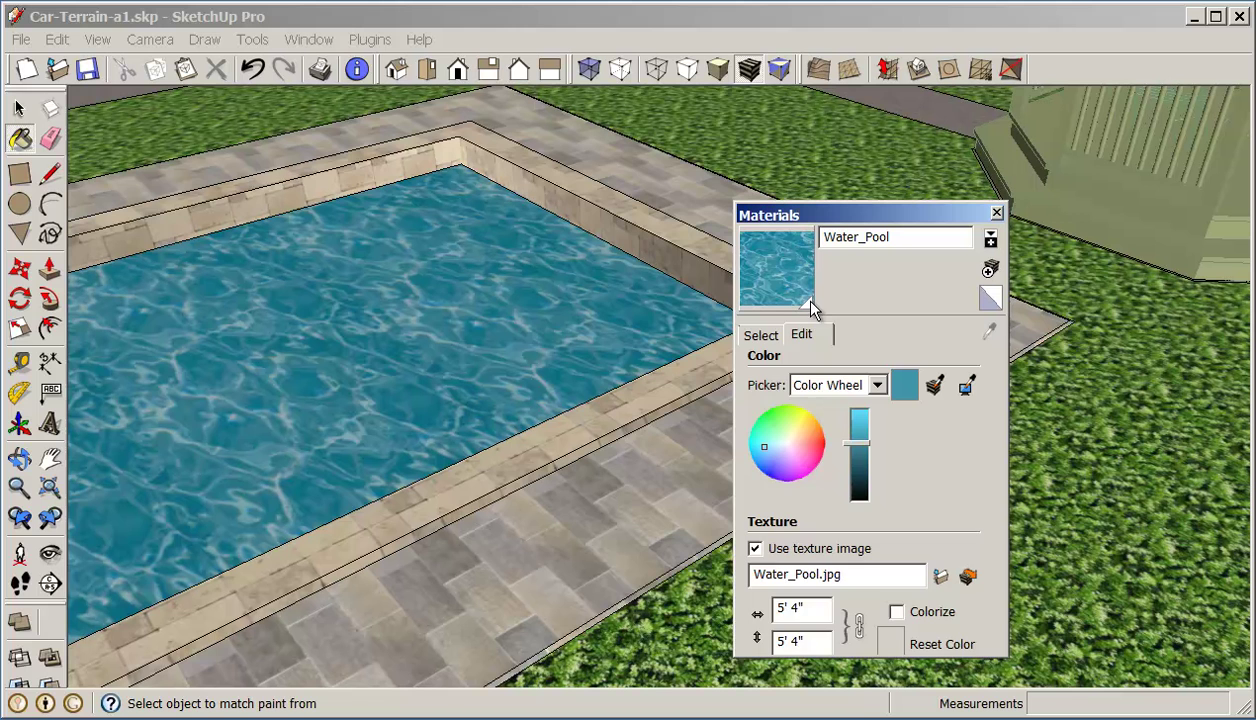
left_click(759, 335)
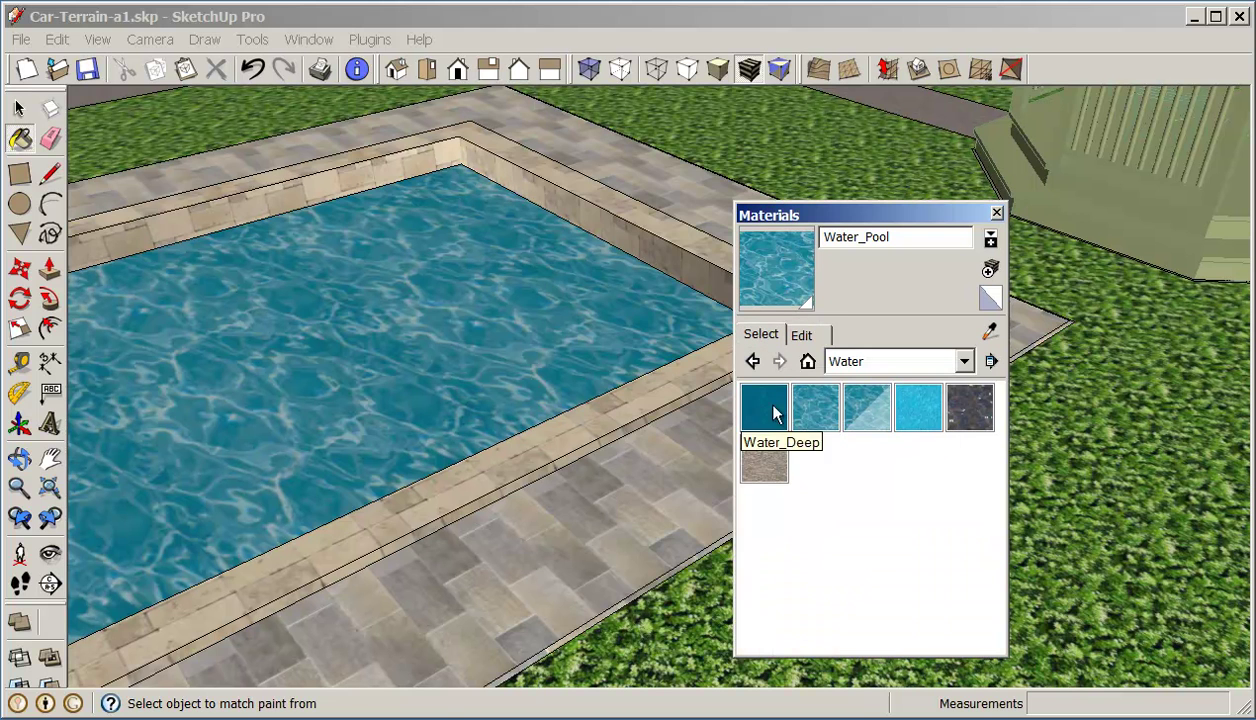
left_click(900, 412)
left_click(516, 348)
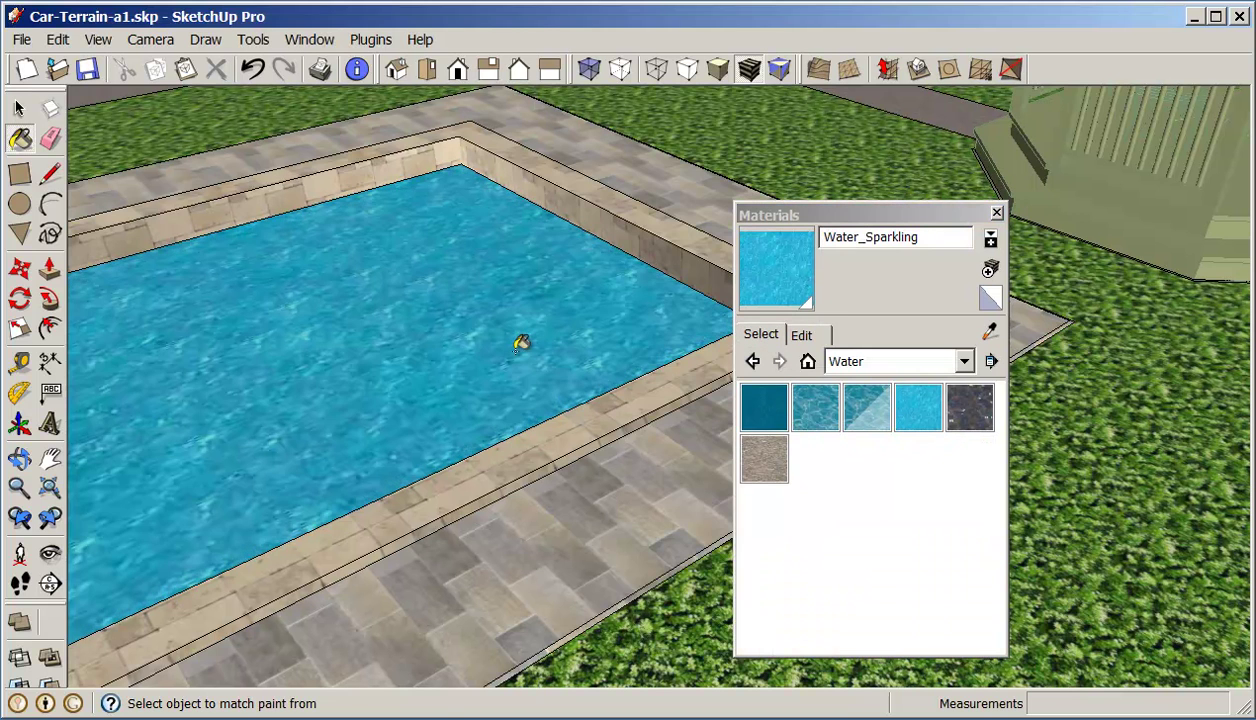
left_click(804, 336)
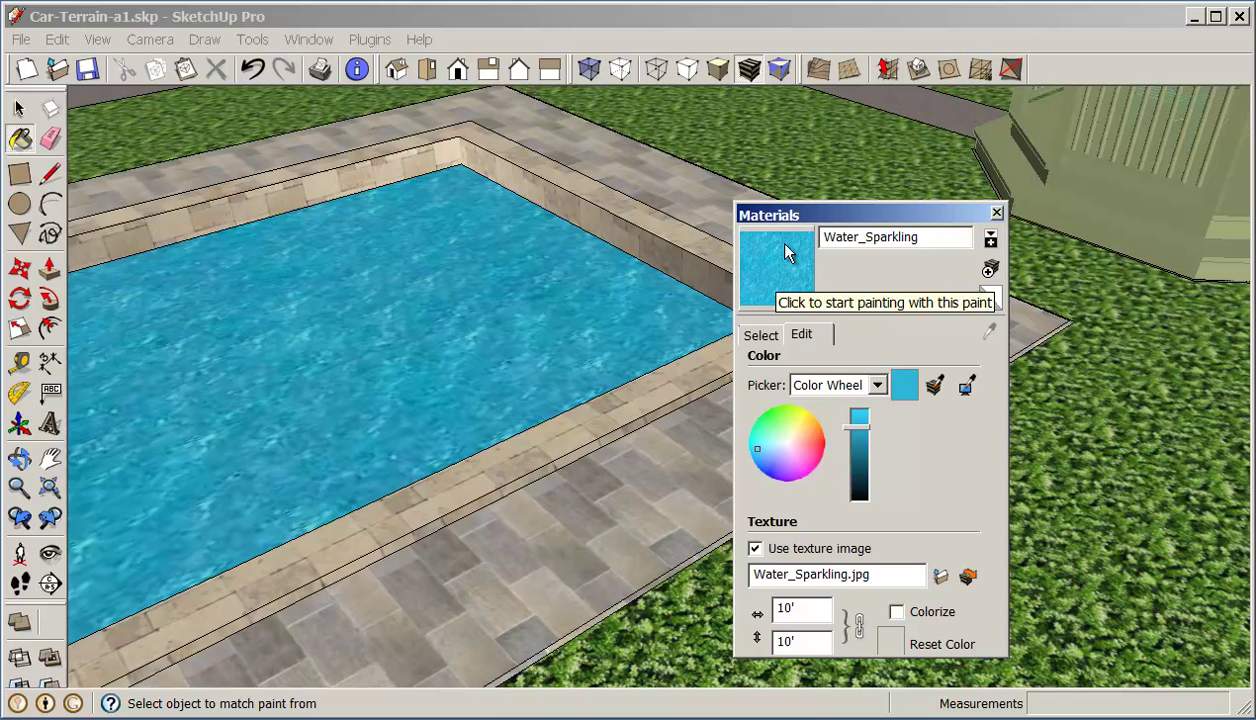
left_click(760, 336)
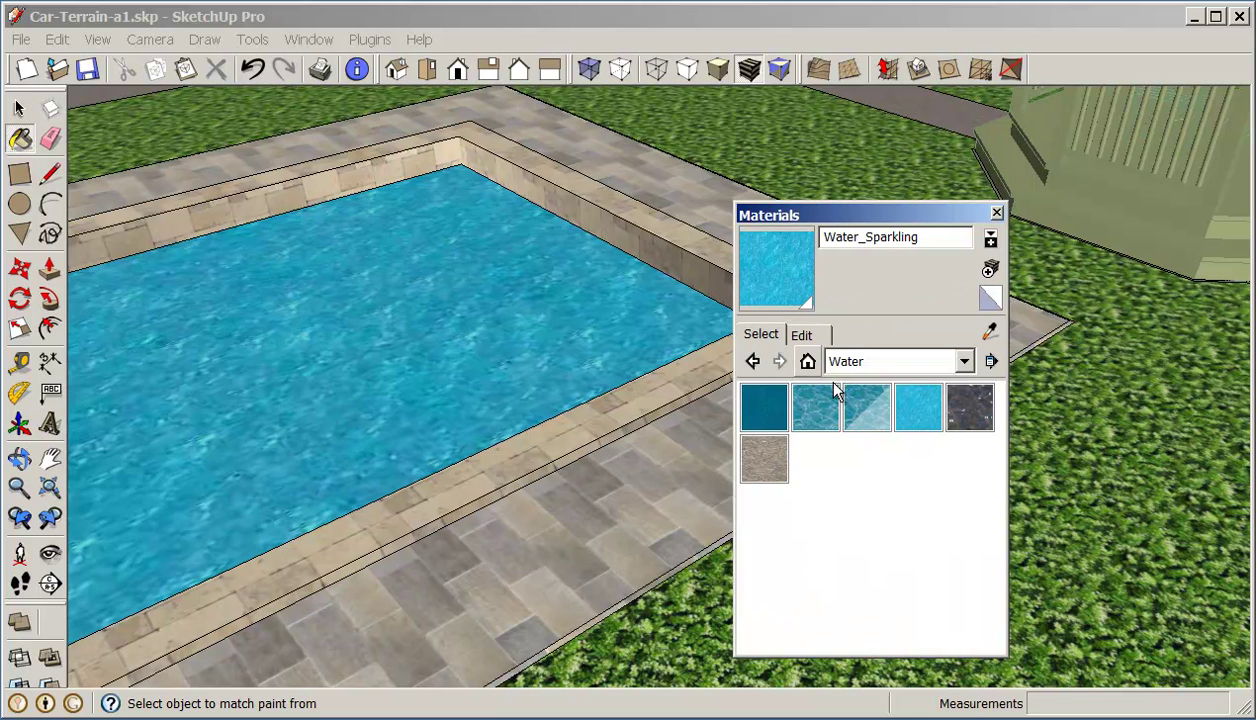
Repaint the pool with Water_Deep and review it among the In Model materials.
left_click(763, 413)
left_click(568, 352)
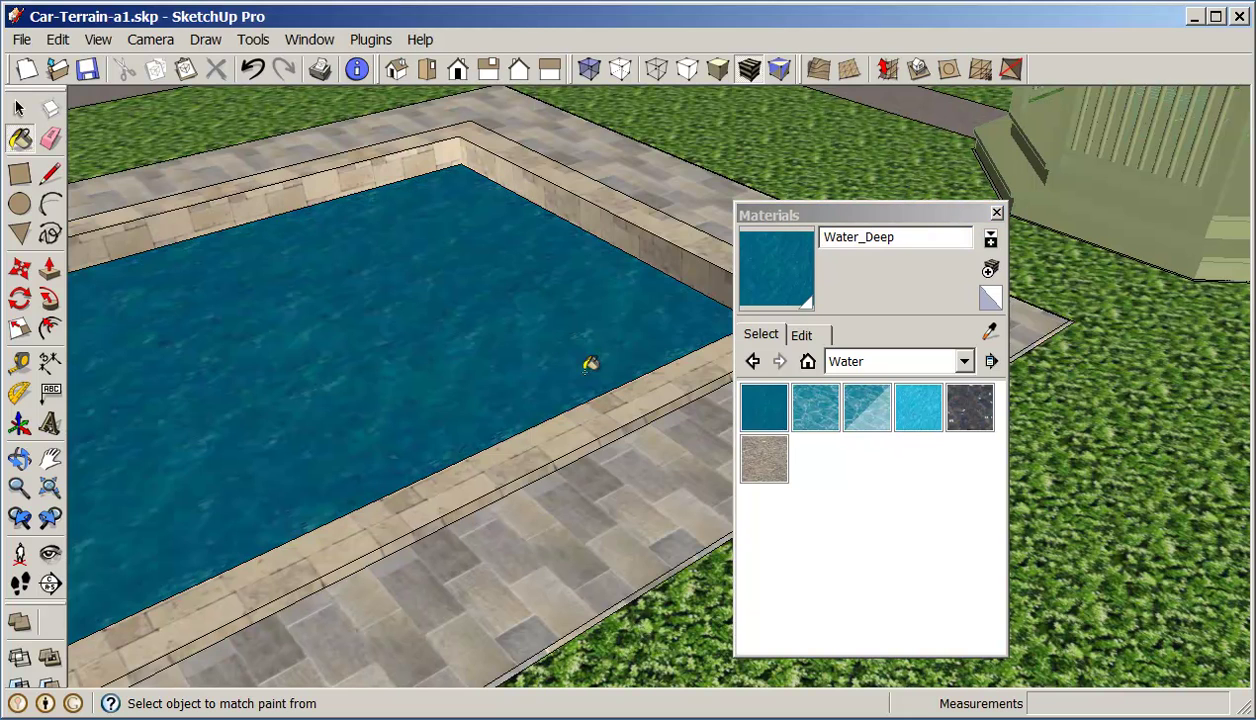
left_click(808, 361)
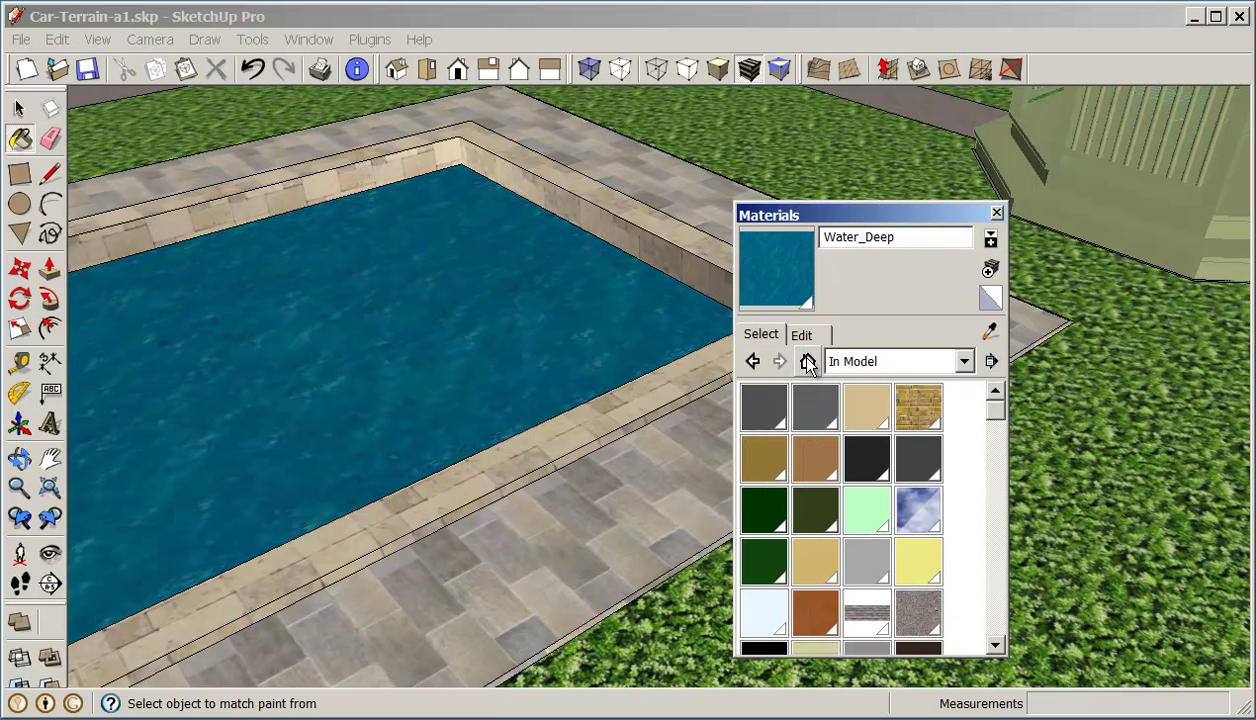
left_click(802, 336)
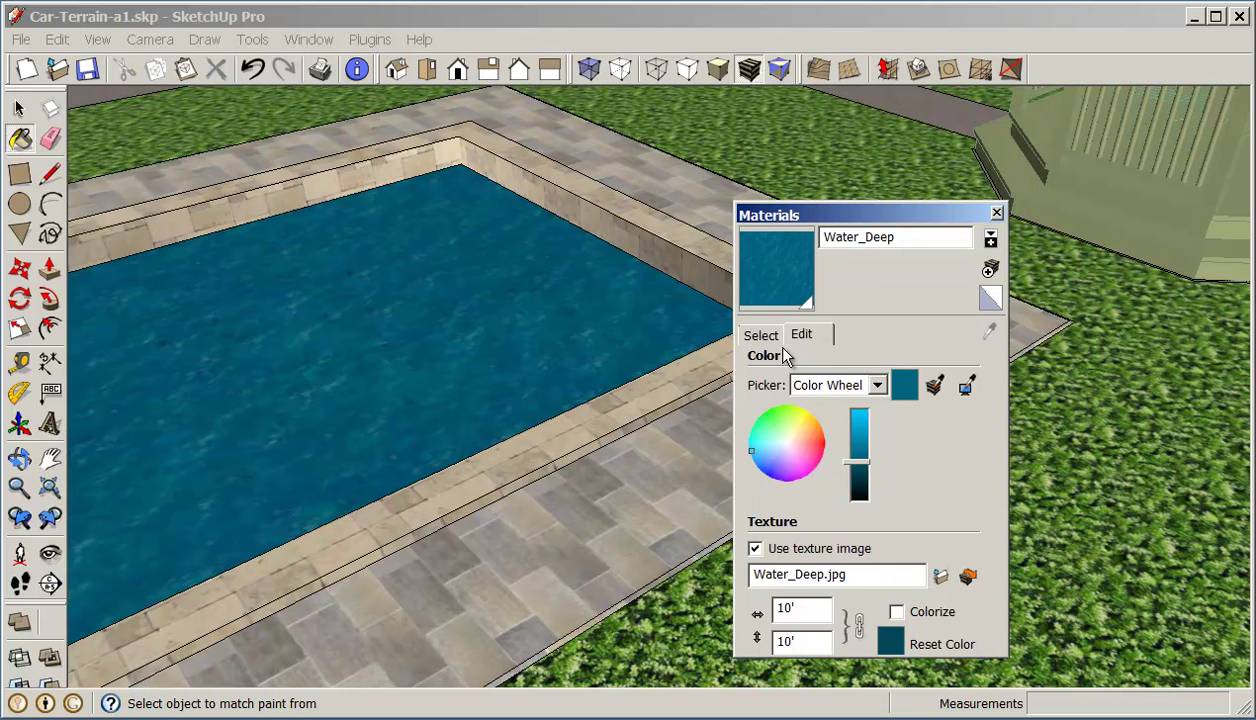
left_click(763, 336)
left_click(802, 336)
left_click(763, 336)
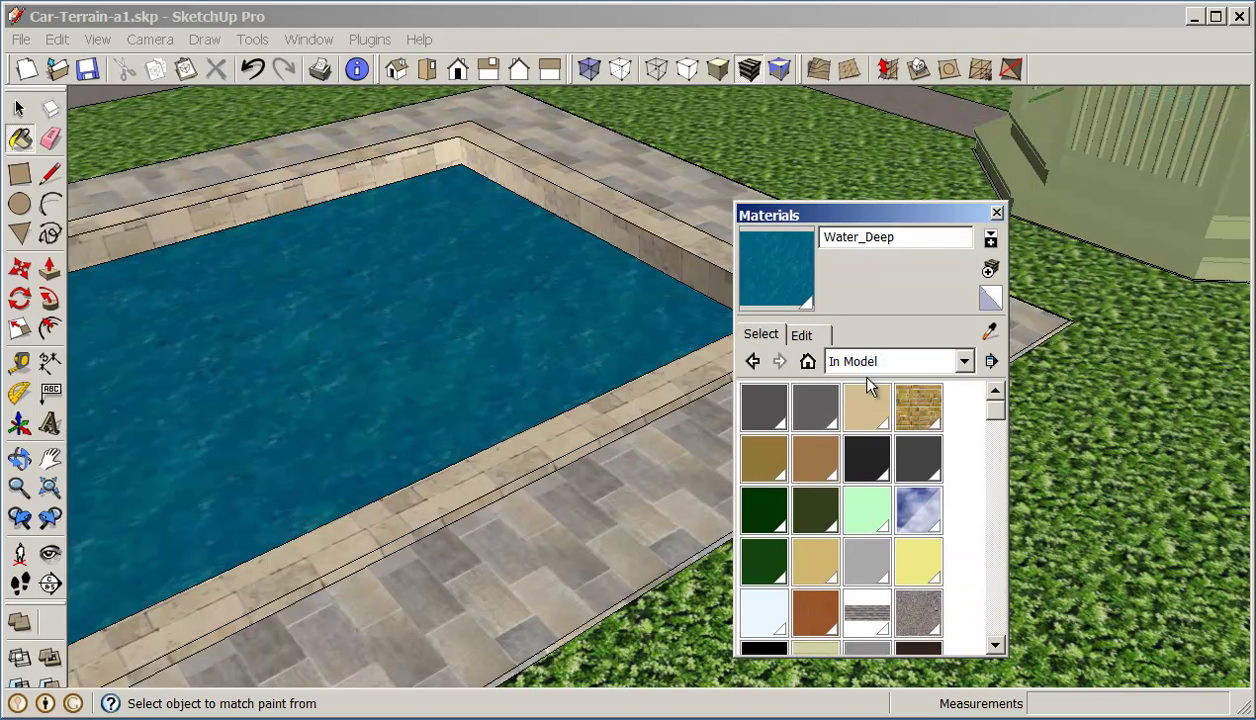
left_click(964, 362)
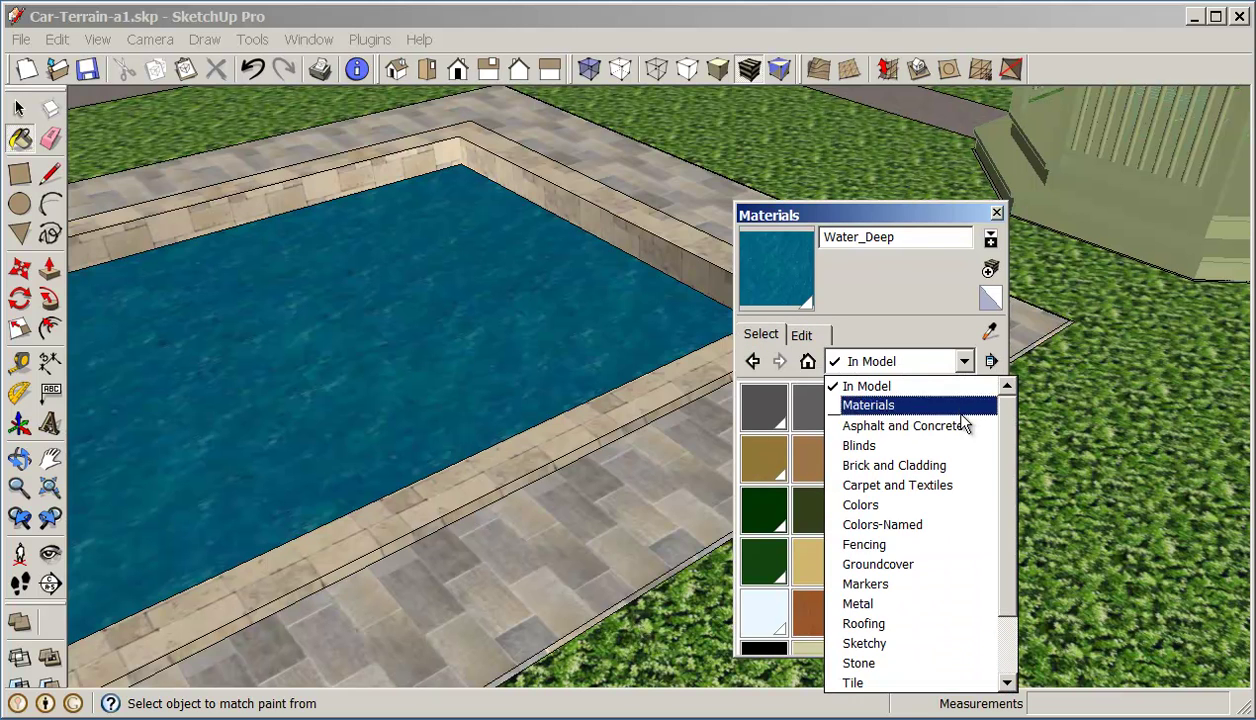
Paint the pool with Translucent_Glass_Sky_Reflection from the Translucent collection.
left_click(1007, 626)
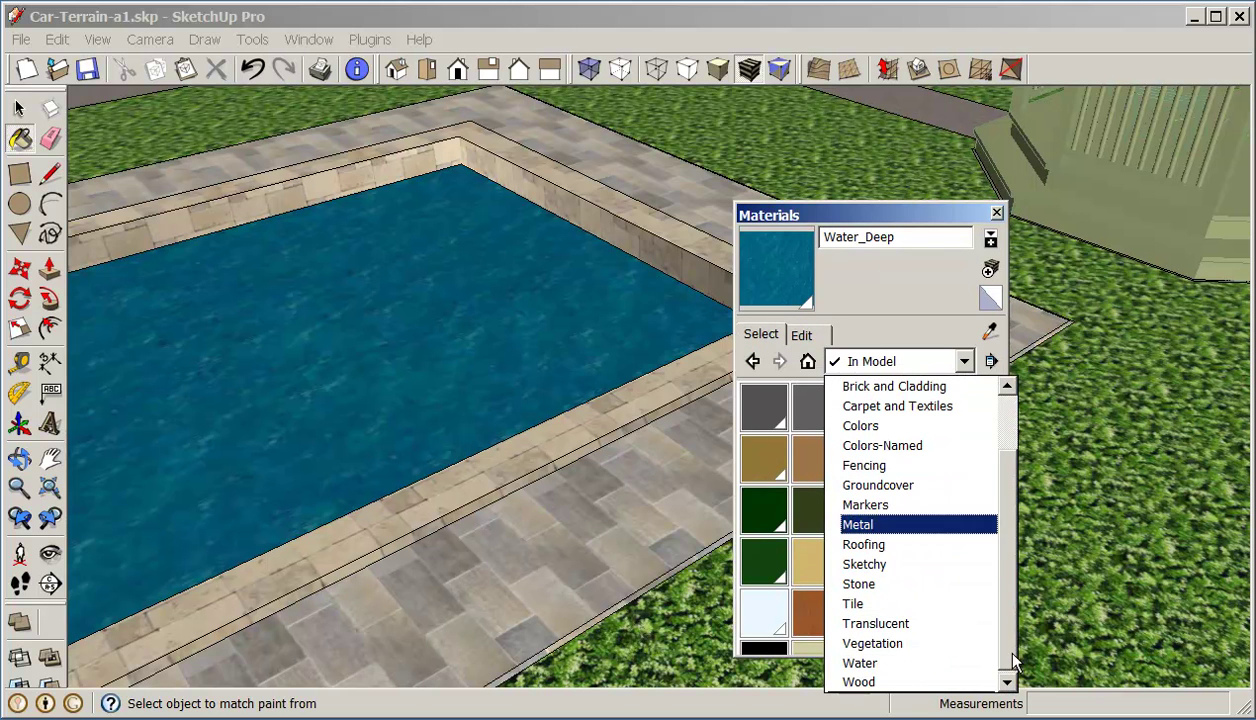
left_click(932, 624)
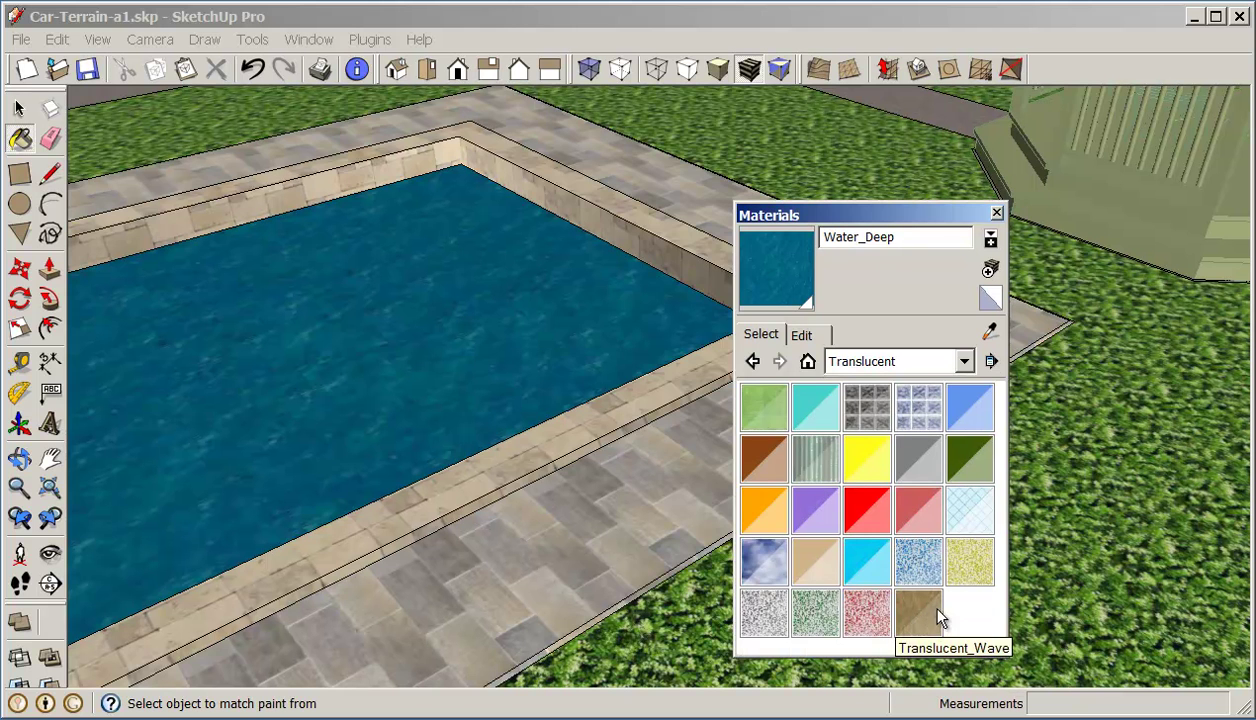
left_click(760, 558)
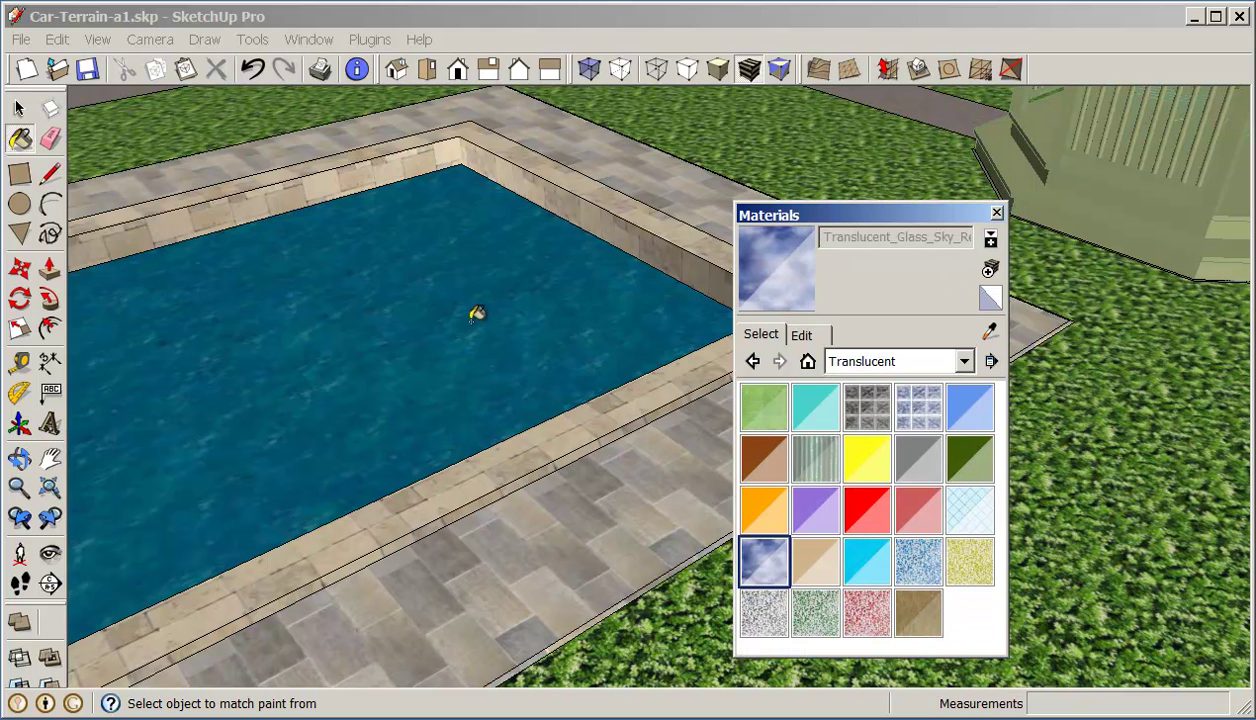
left_click(476, 313)
mouse_move(471, 314)
middle_mouse_down()
mouse_move(505, 356)
mouse_move(561, 334)
mouse_move(836, 366)
middle_mouse_up()
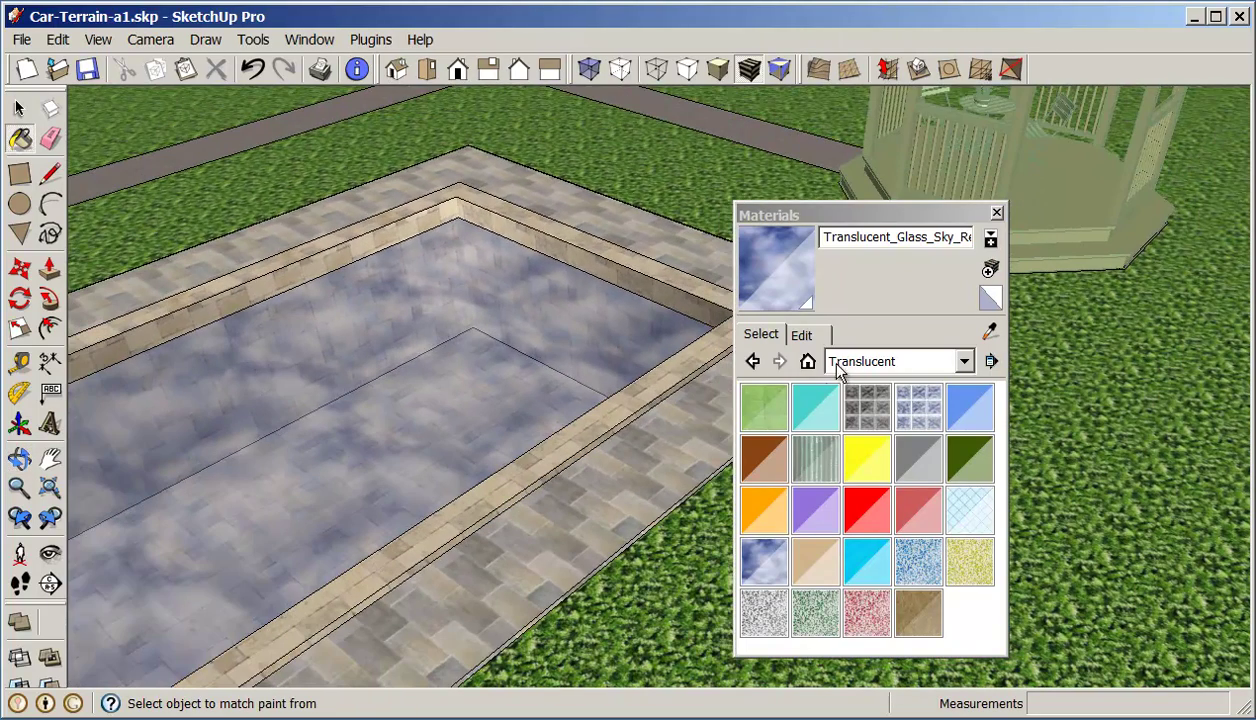
Lower the glass material's value slider slightly to a greyer tone.
left_click(805, 335)
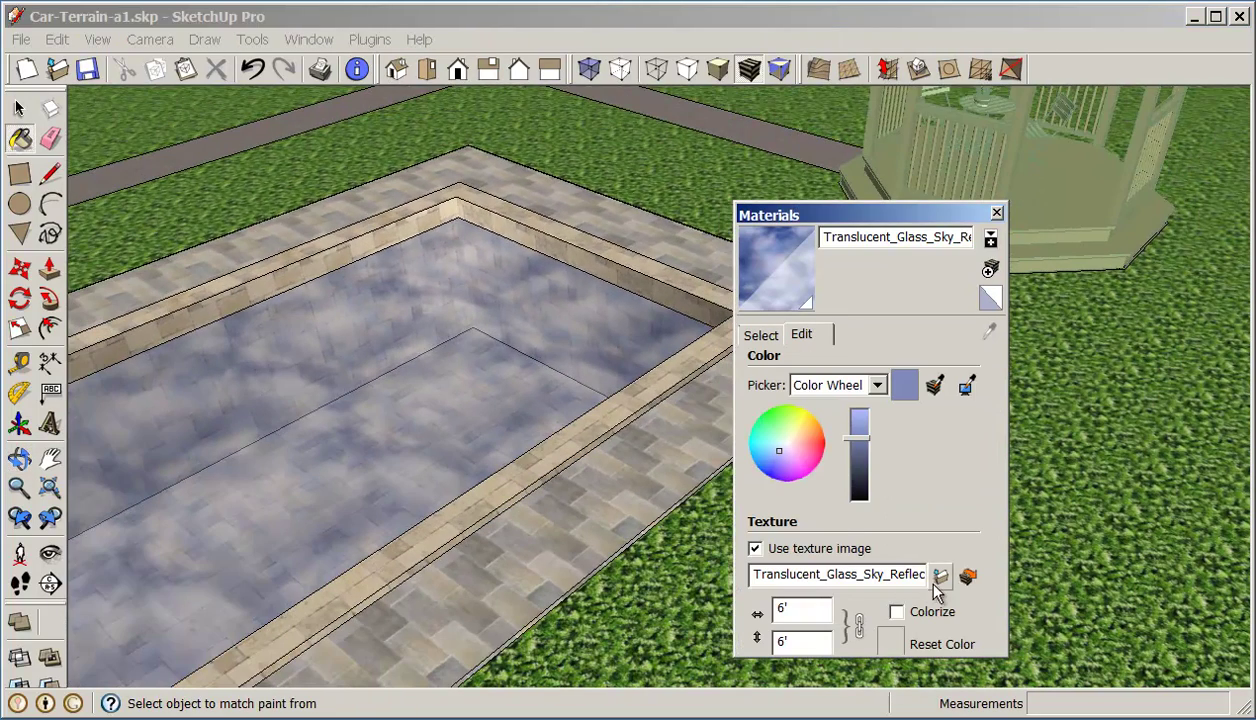
left_click_drag(862, 446, 861, 450)
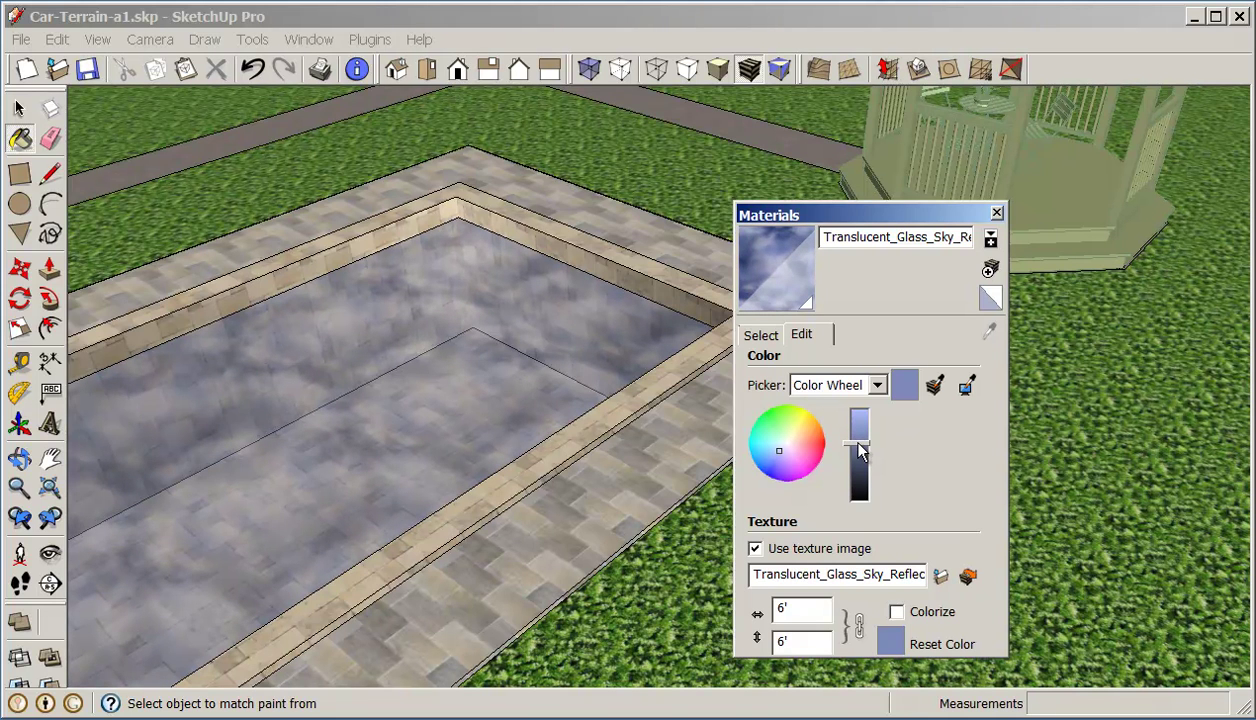
left_click(762, 336)
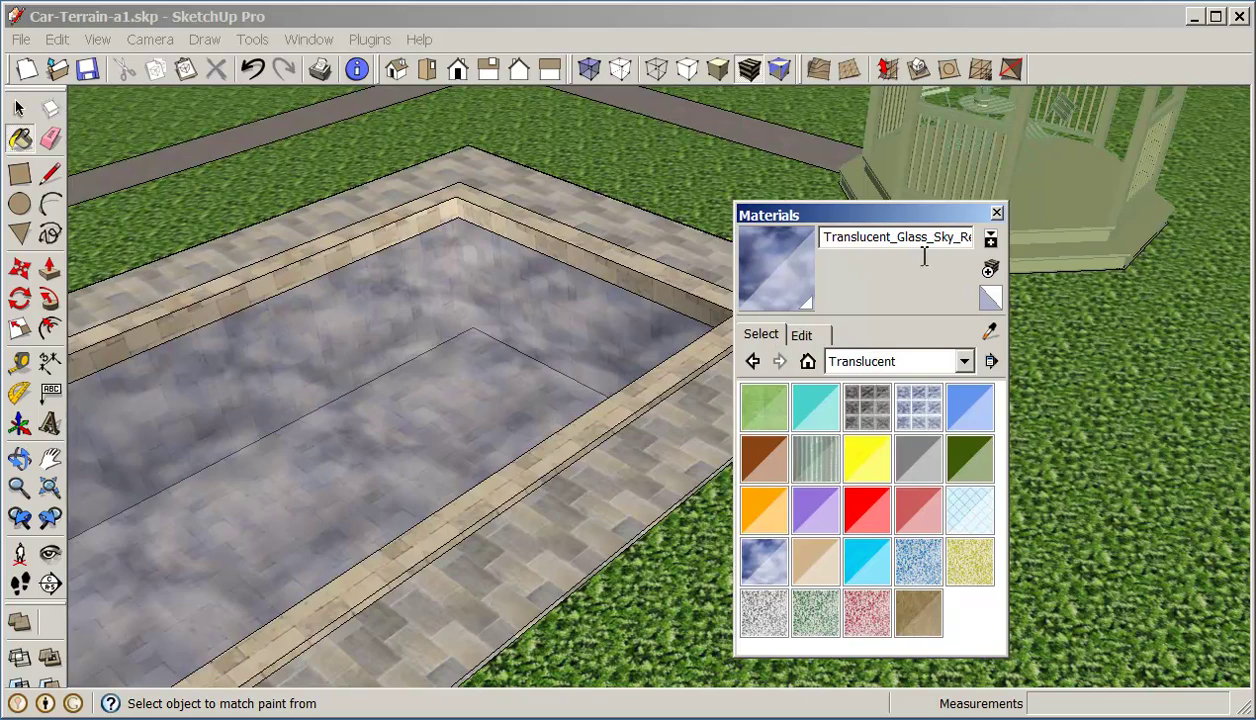
left_click_drag(932, 222, 1090, 252)
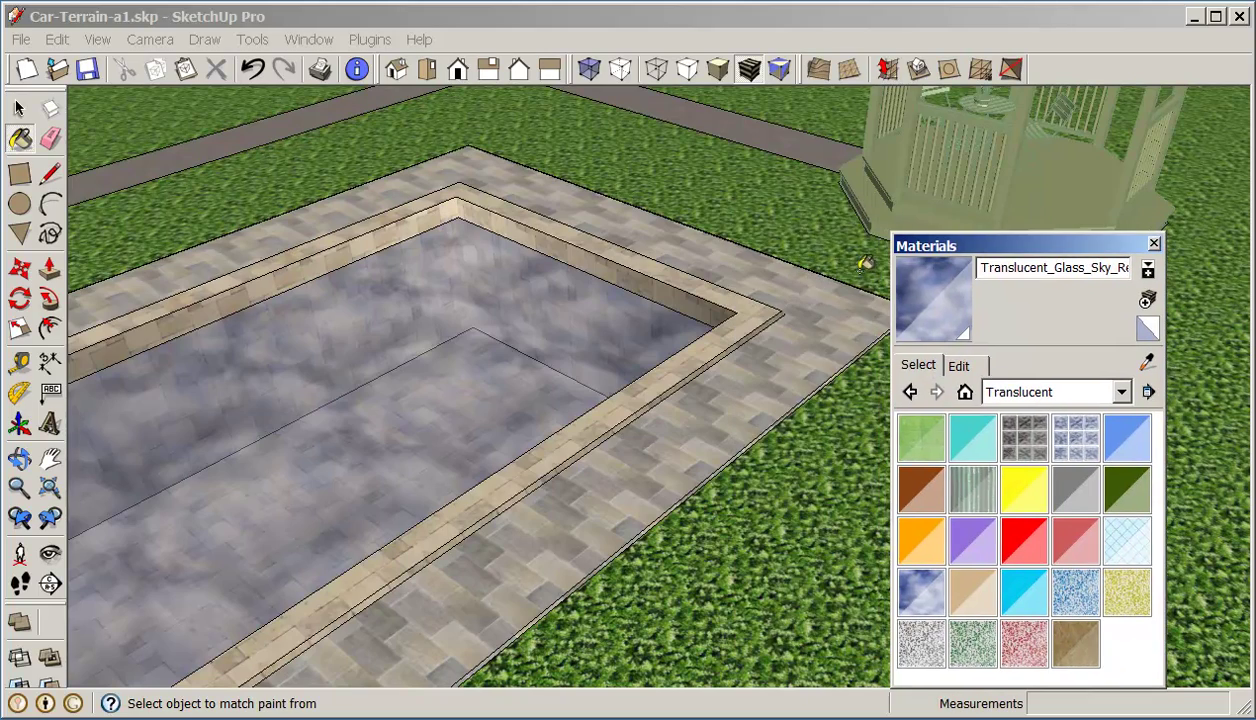
mouse_move(690, 398)
middle_mouse_down()
mouse_move(707, 350)
mouse_move(465, 449)
mouse_move(306, 430)
middle_mouse_up()
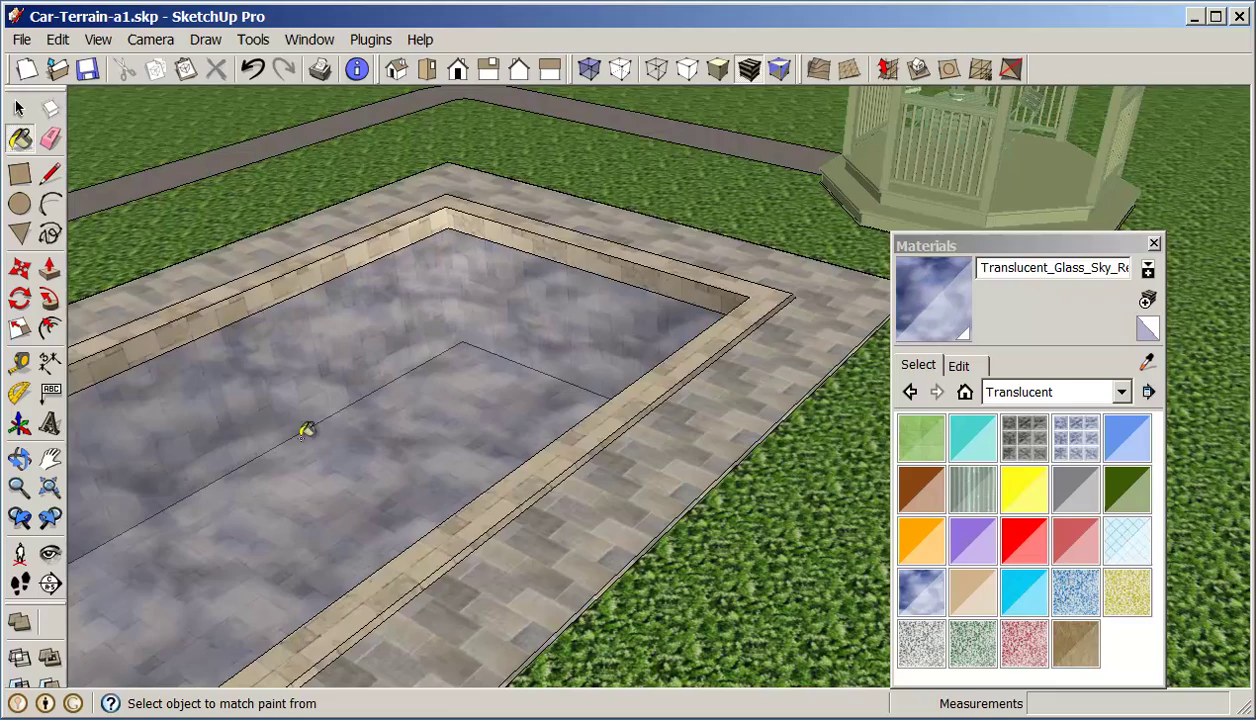
Zoom extents, tilt toward the hot tub, and hide its water surface.
left_click(50, 512)
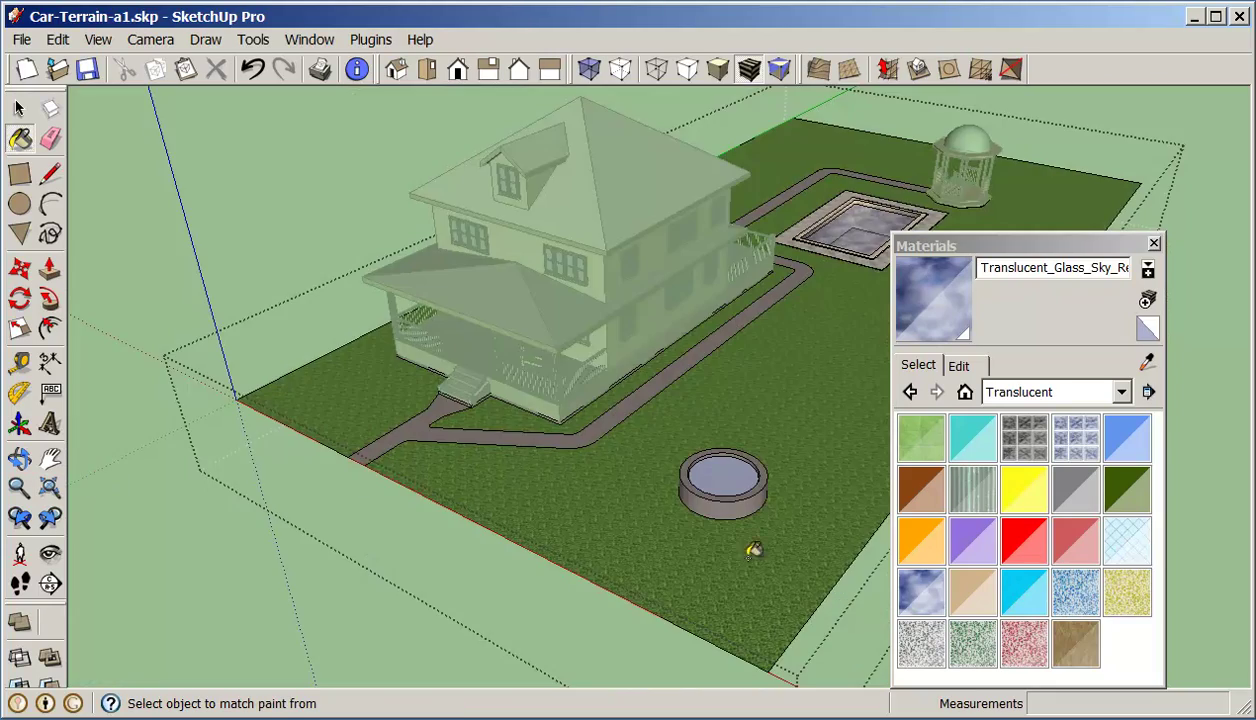
scroll(735, 537, "up", 5)
middle_click_drag(720, 477, 135, 236)
left_click(18, 108)
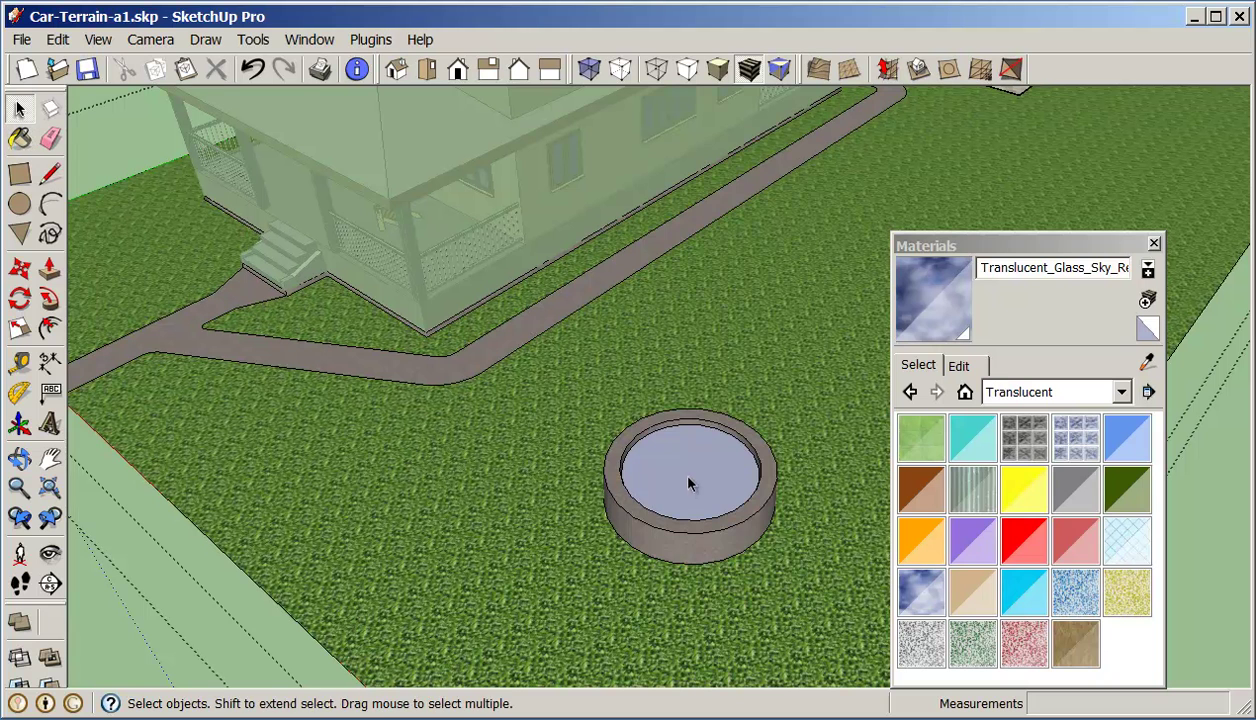
left_click(688, 484)
right_click(689, 482)
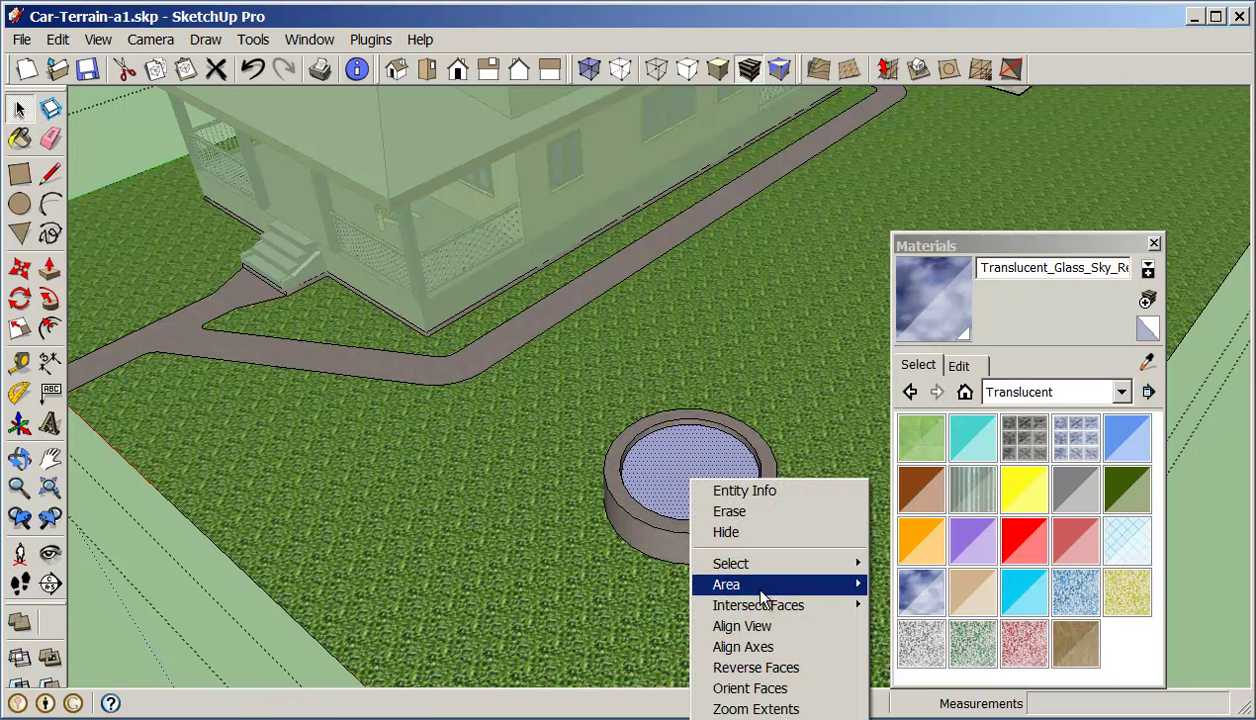
left_click(750, 533)
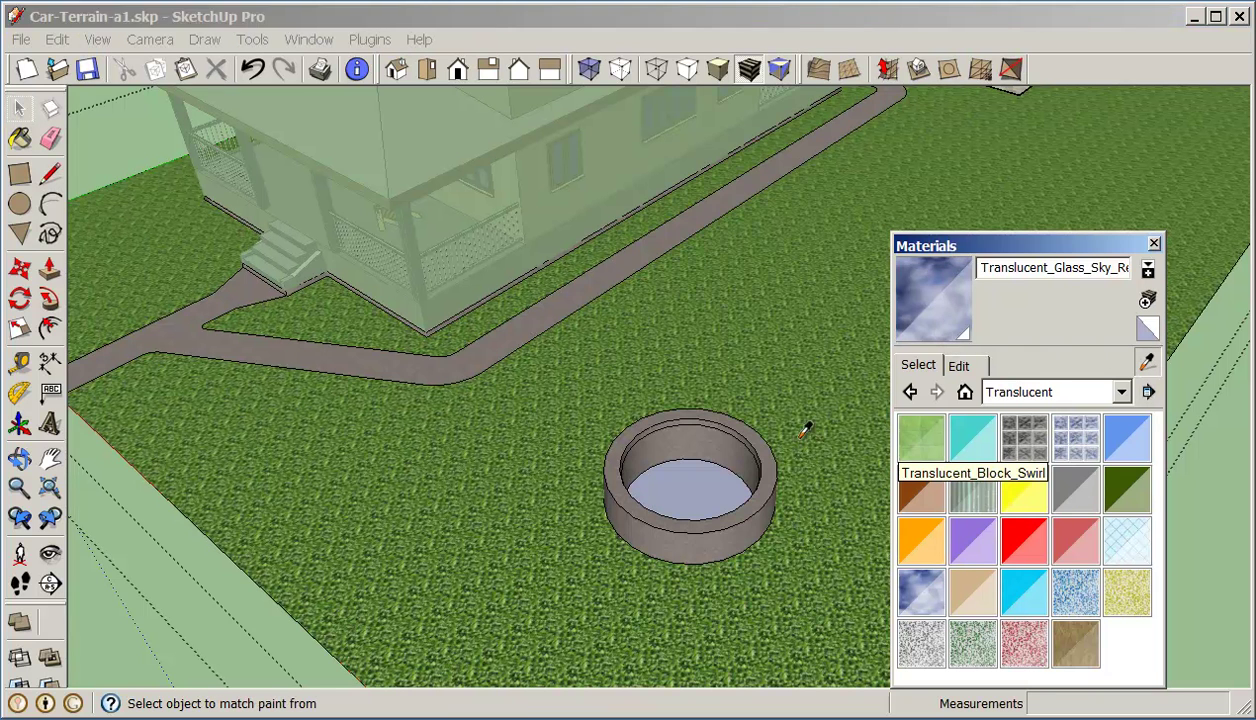
Paint the tub floor with the sampled Asphalt_Old2, then unhide all geometry.
left_click(712, 466, "alt")
left_click(712, 478)
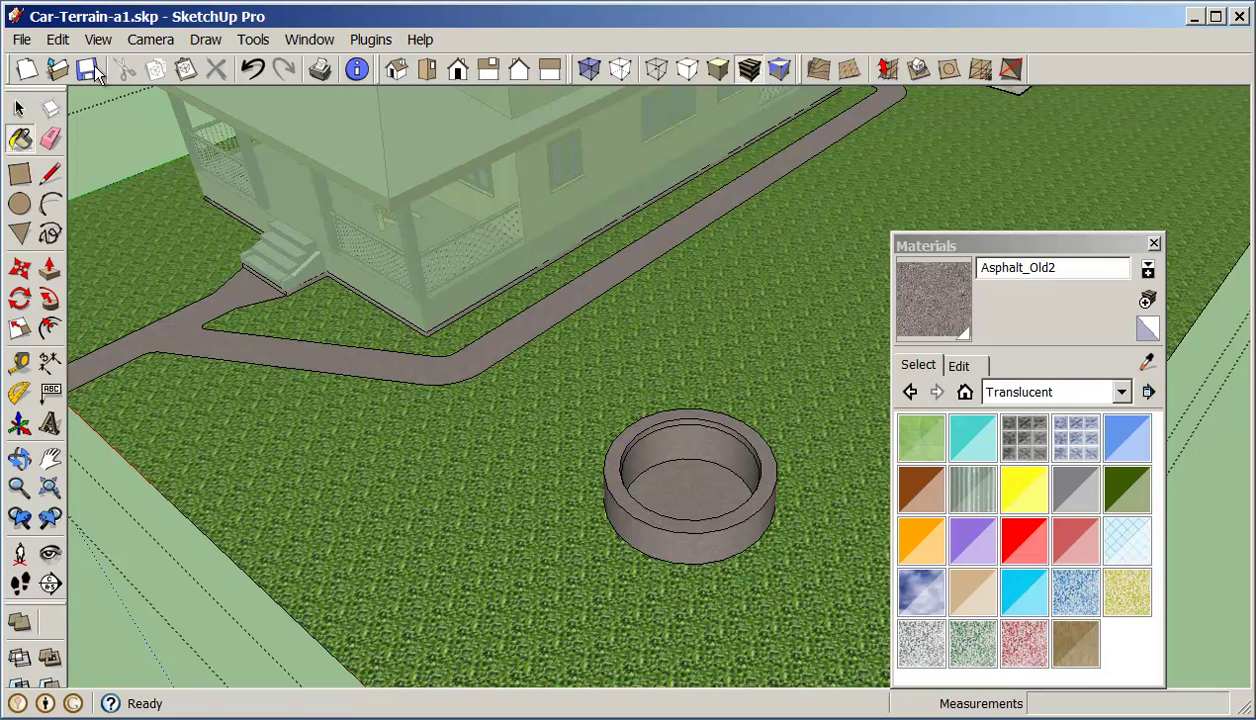
left_click(58, 39)
mouse_move(103, 328)
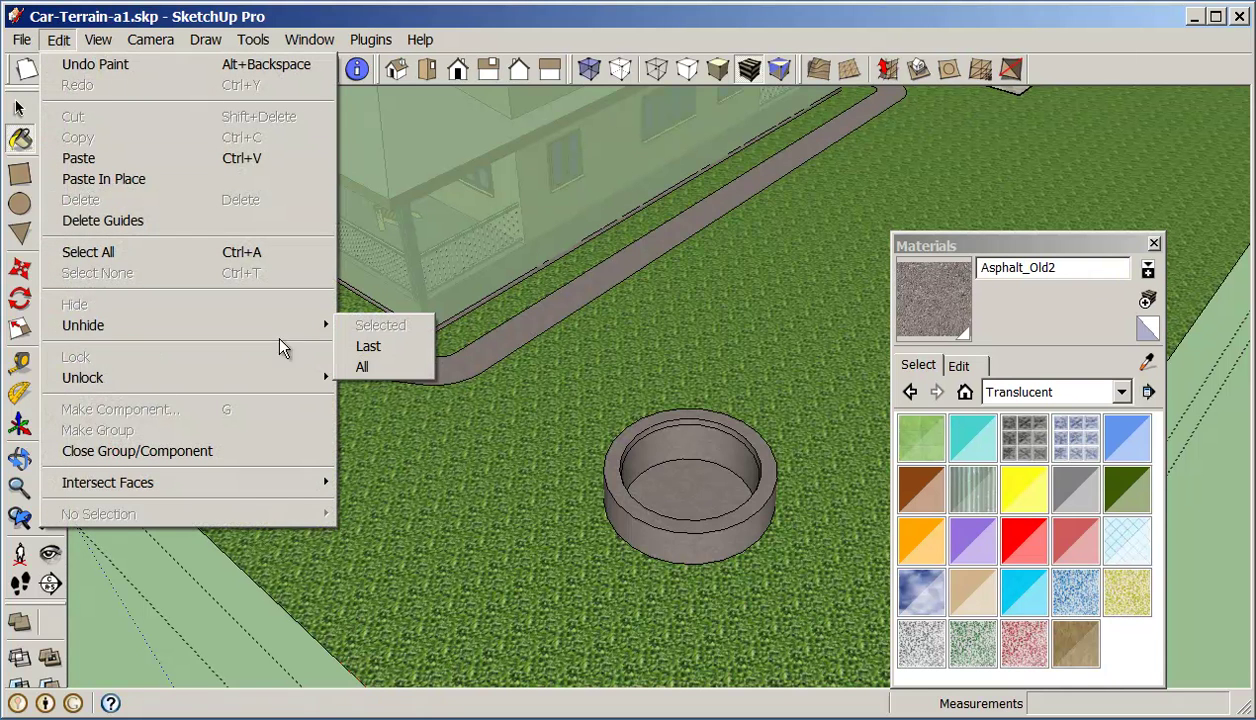
left_click(380, 366)
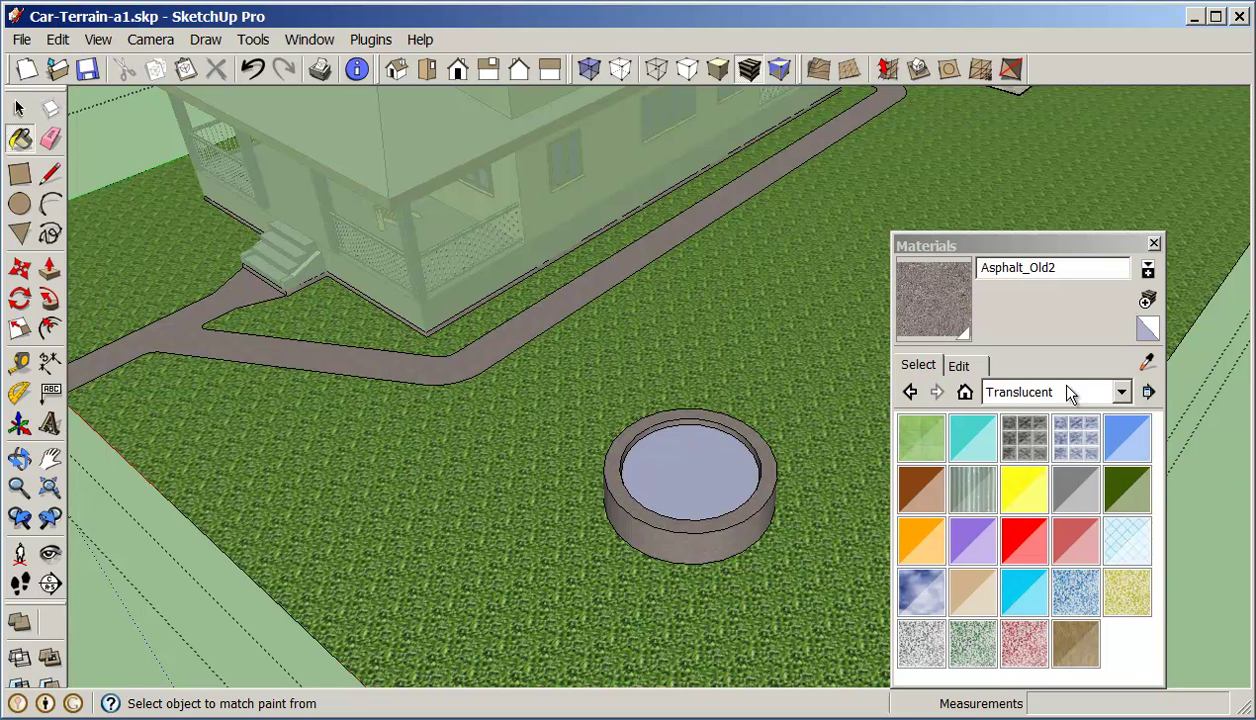
Fill the hot tub's water surface with Water_Sparkling from the Water collection.
left_click(1120, 394)
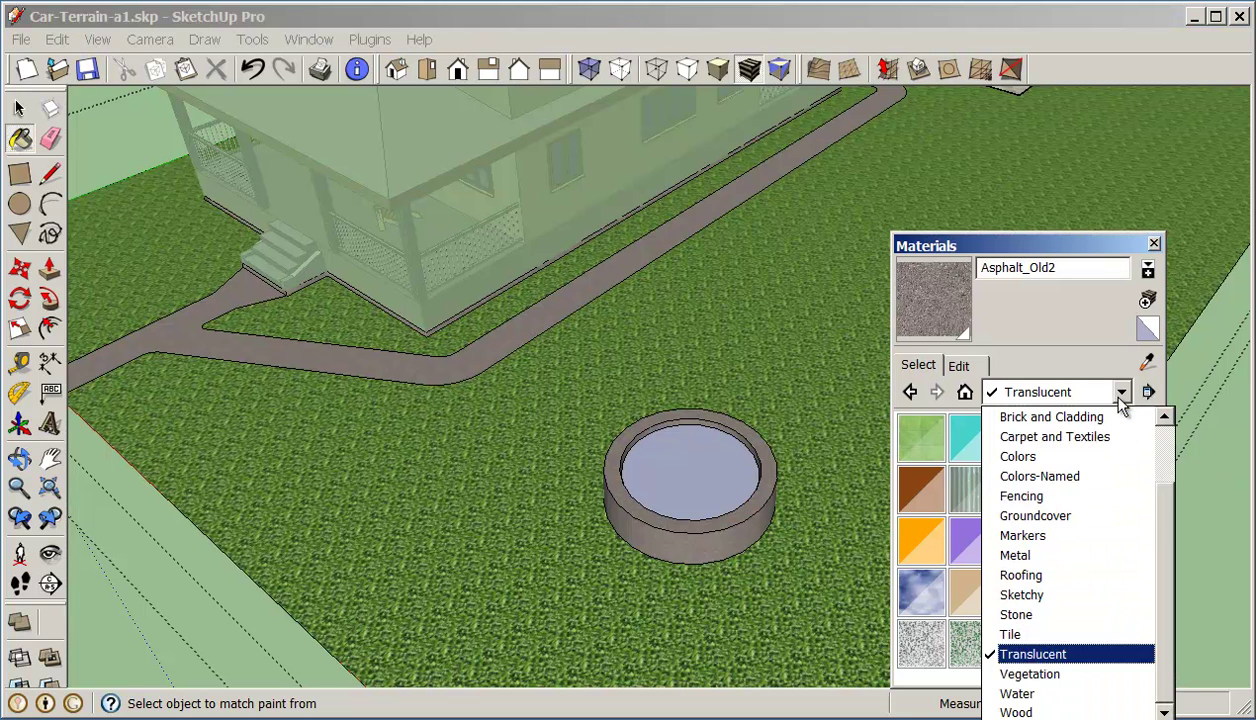
left_click(1078, 694)
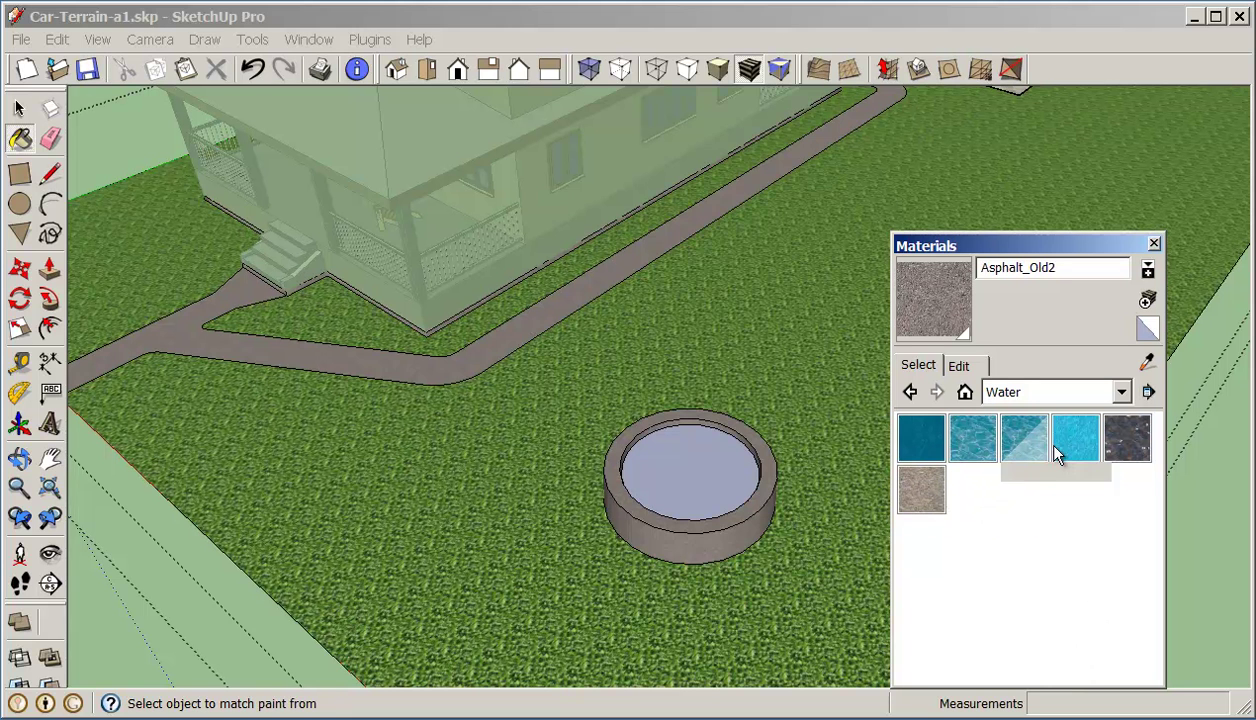
left_click(967, 447)
left_click(1078, 438)
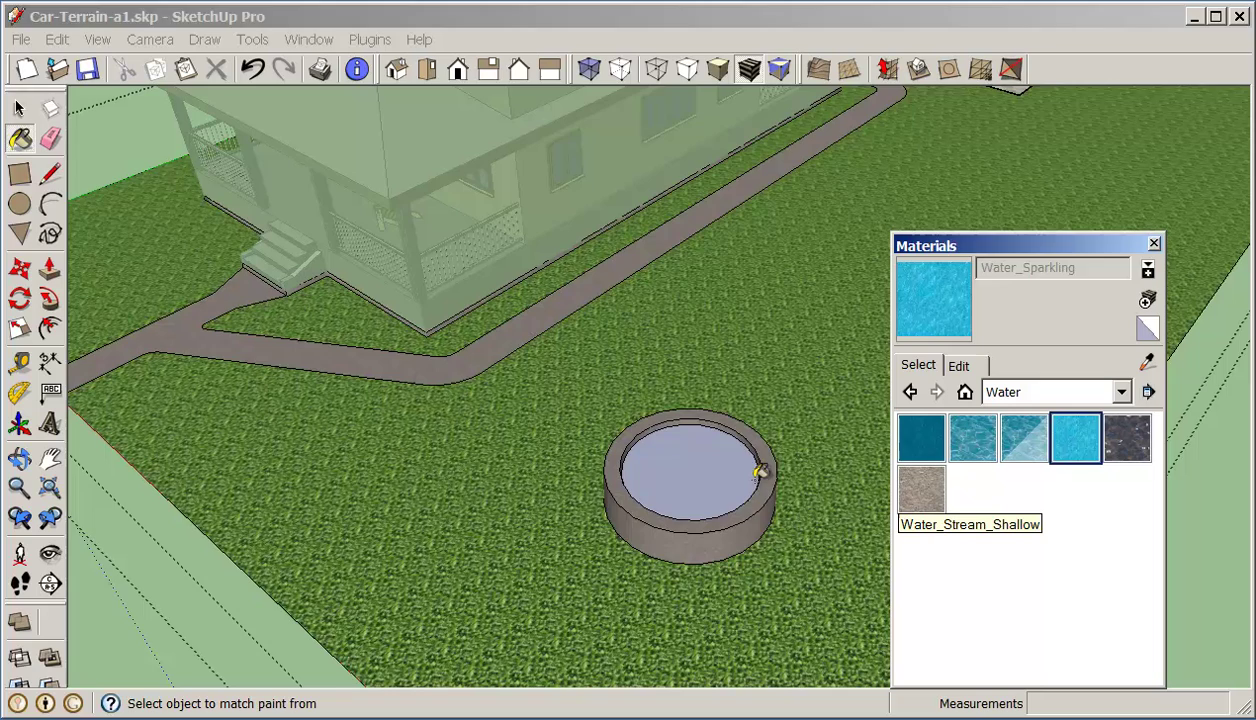
left_click(712, 452)
middle_click_drag(712, 452, 804, 552)
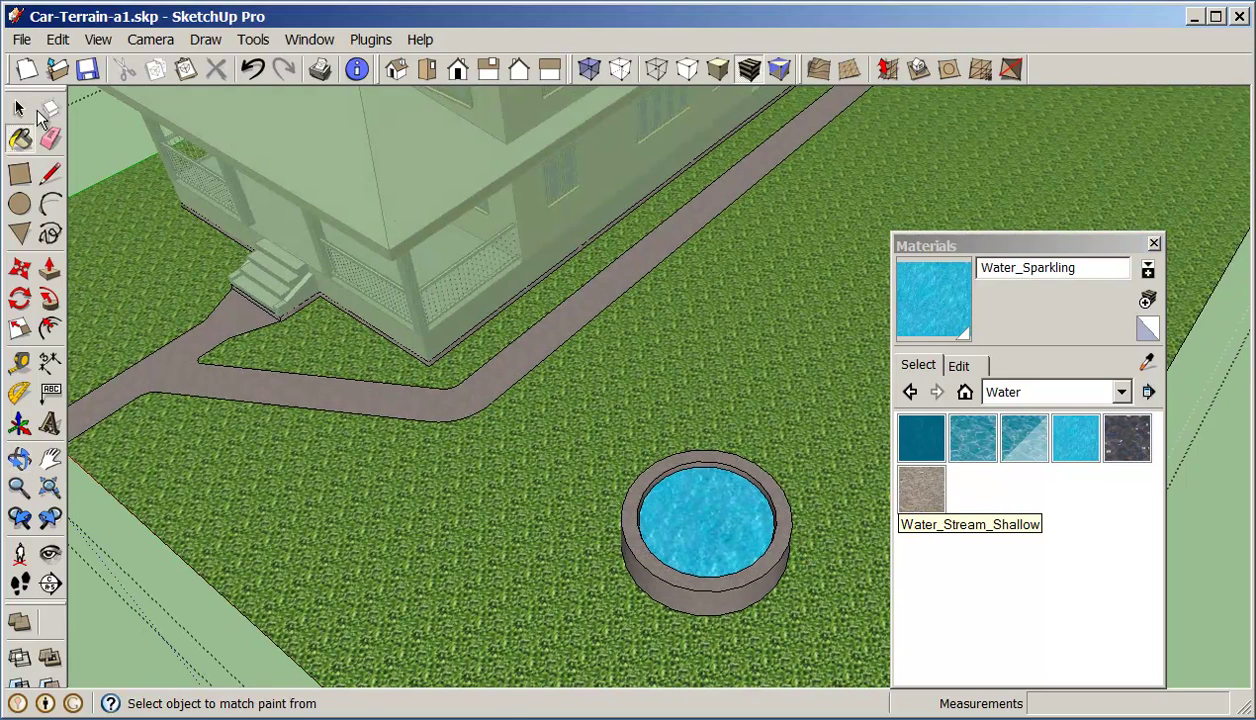
left_click(19, 108)
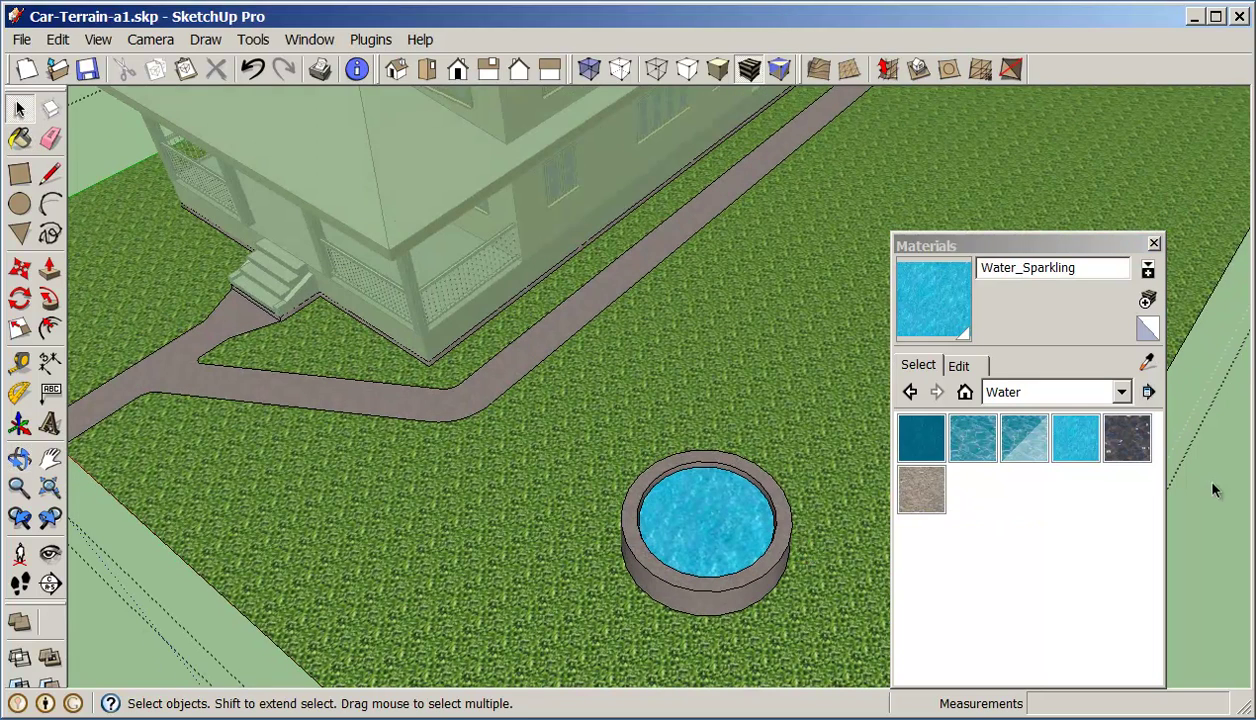
Close the Materials window, zoom out and orbit so the house faces the viewer.
left_click(1154, 243)
scroll(1050, 280, "down", 5)
middle_click_drag(912, 363, 645, 313)
key("space")
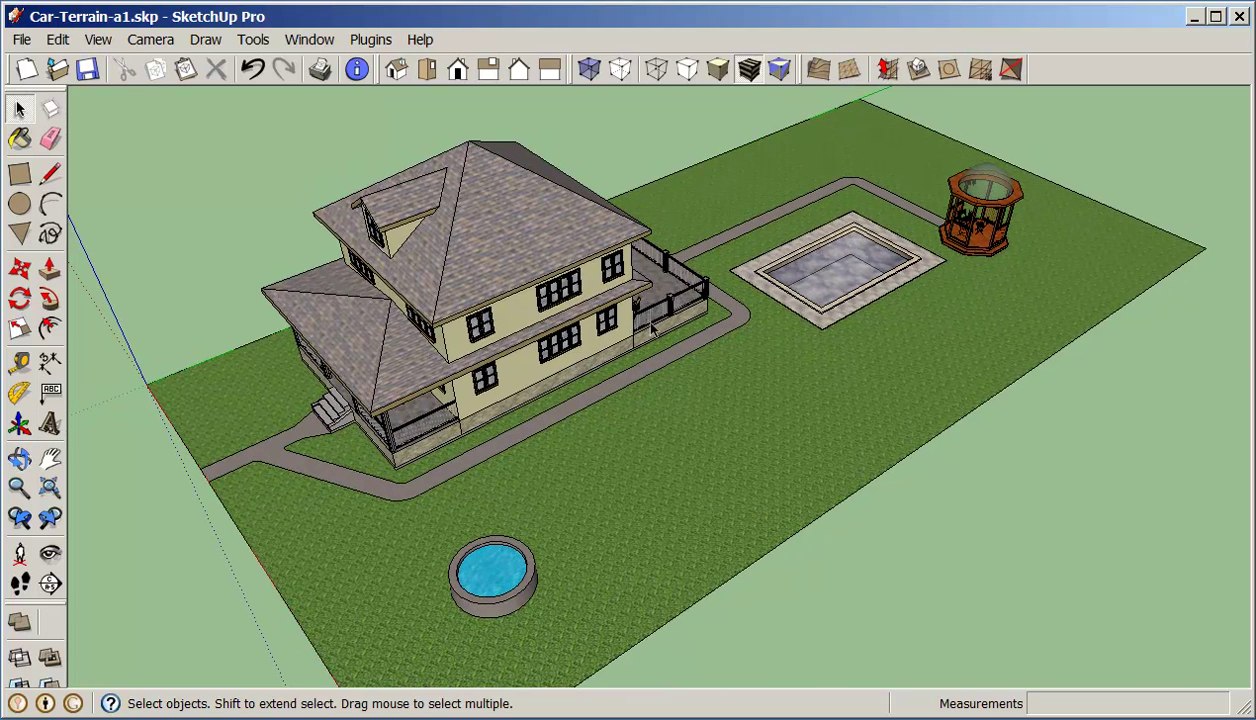
left_click(888, 68)
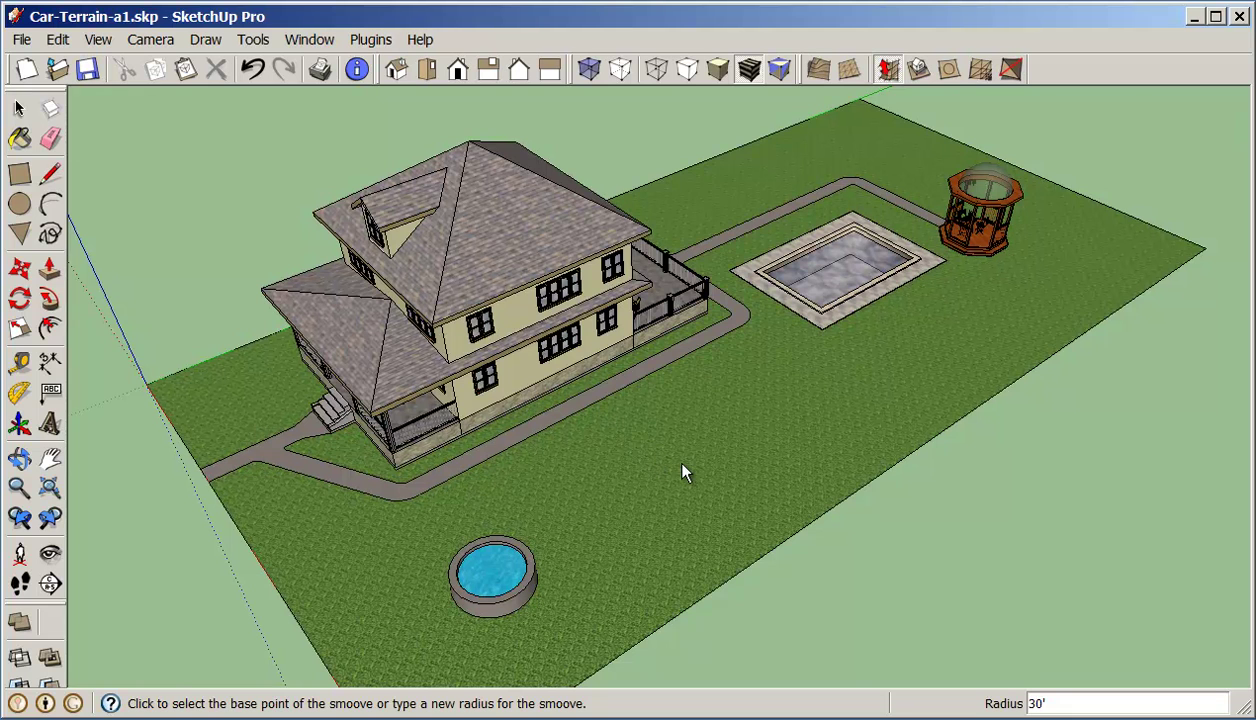
Select everything, start the Smoove tool and raise a first mound on the lawn.
left_click(18, 108)
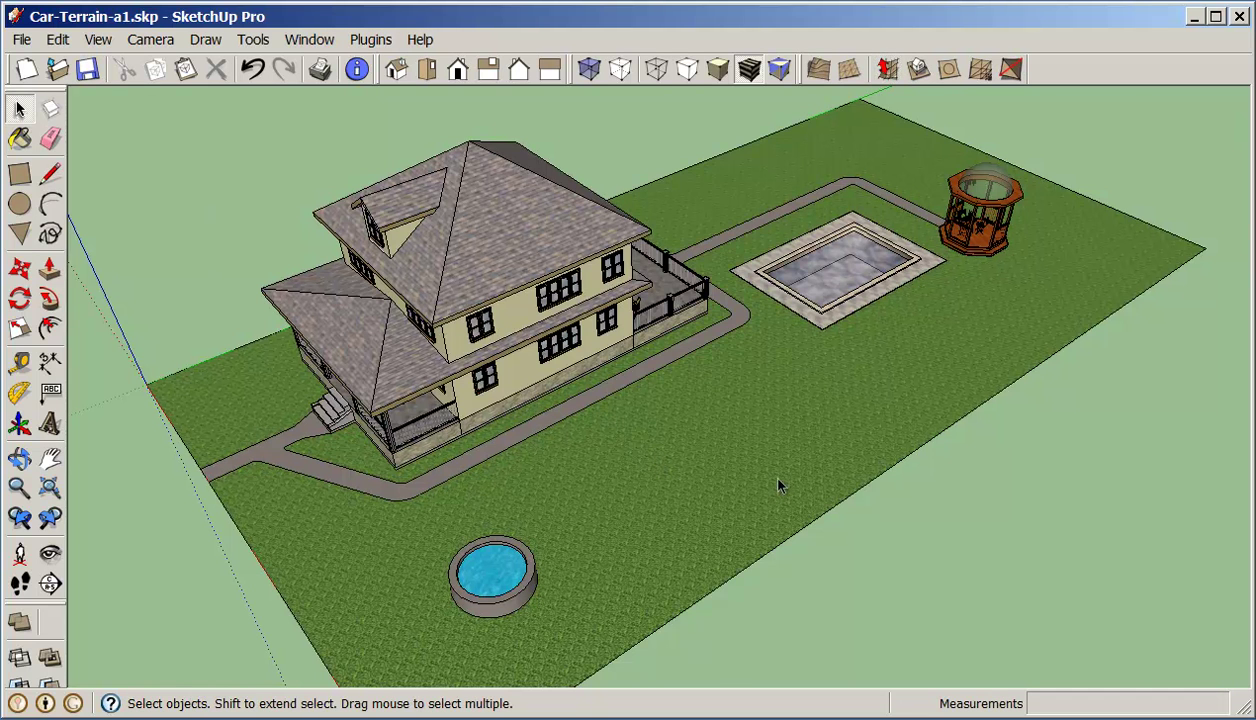
key("ctrl+a")
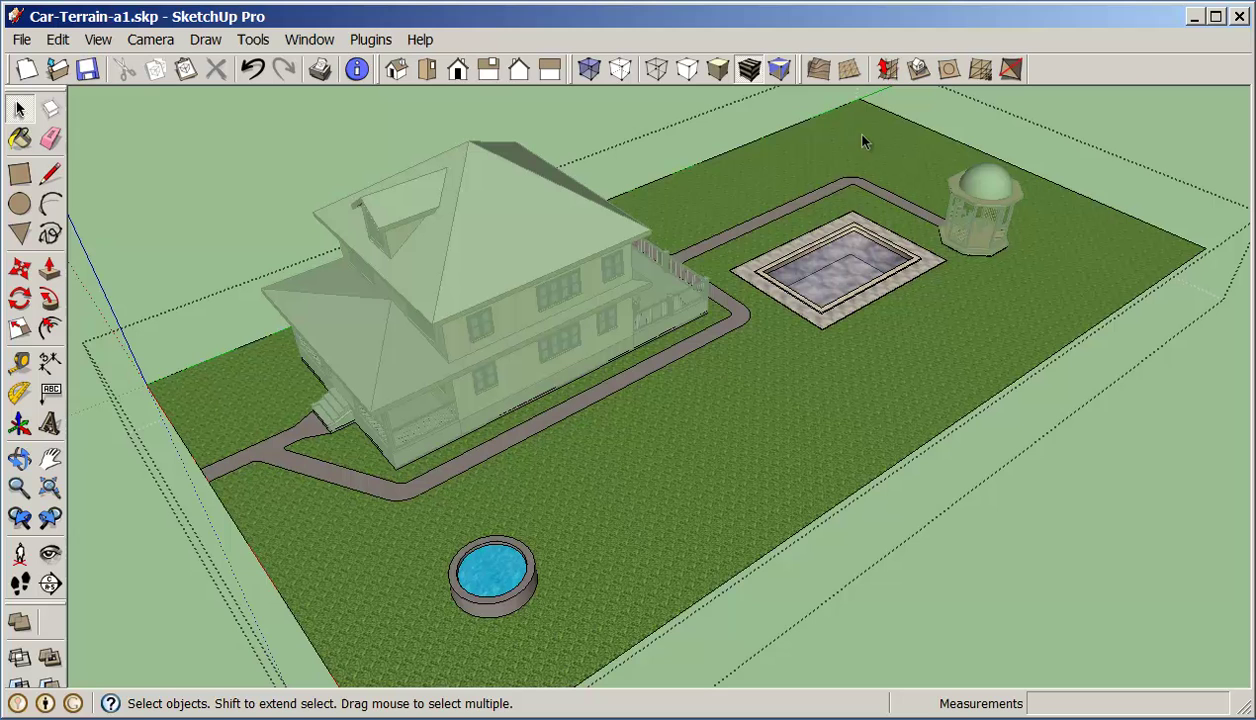
left_click(849, 70)
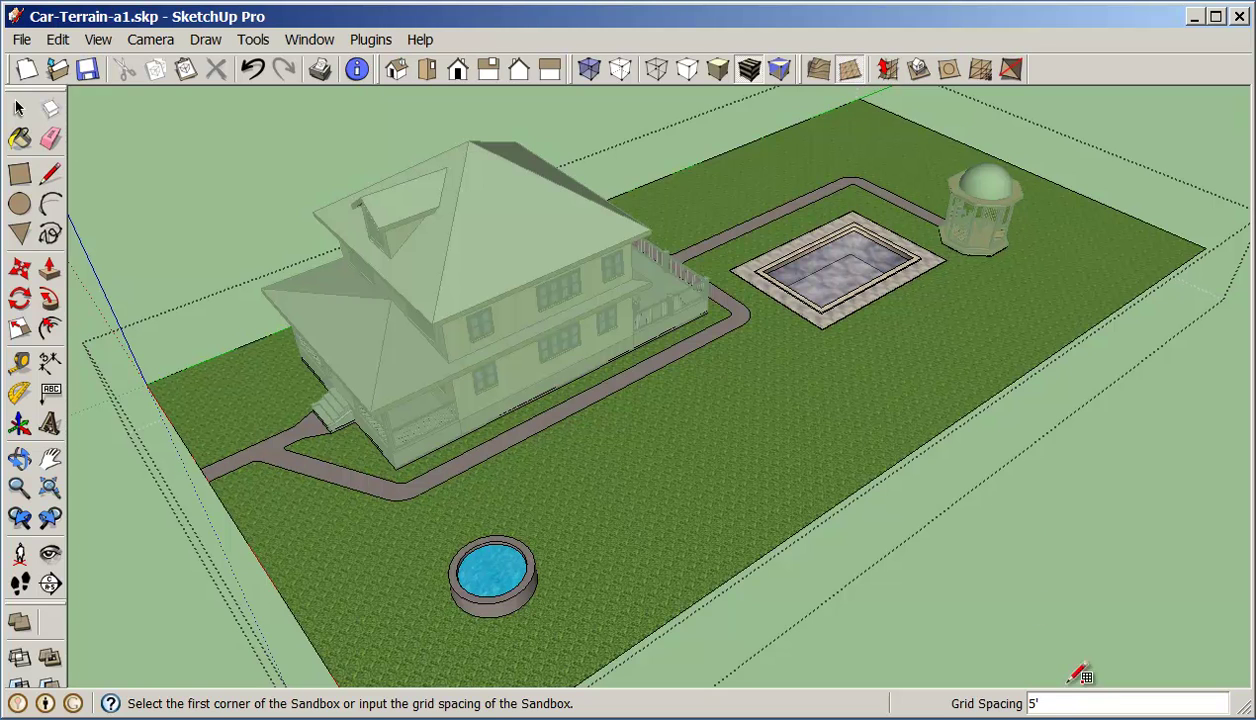
left_click(889, 68)
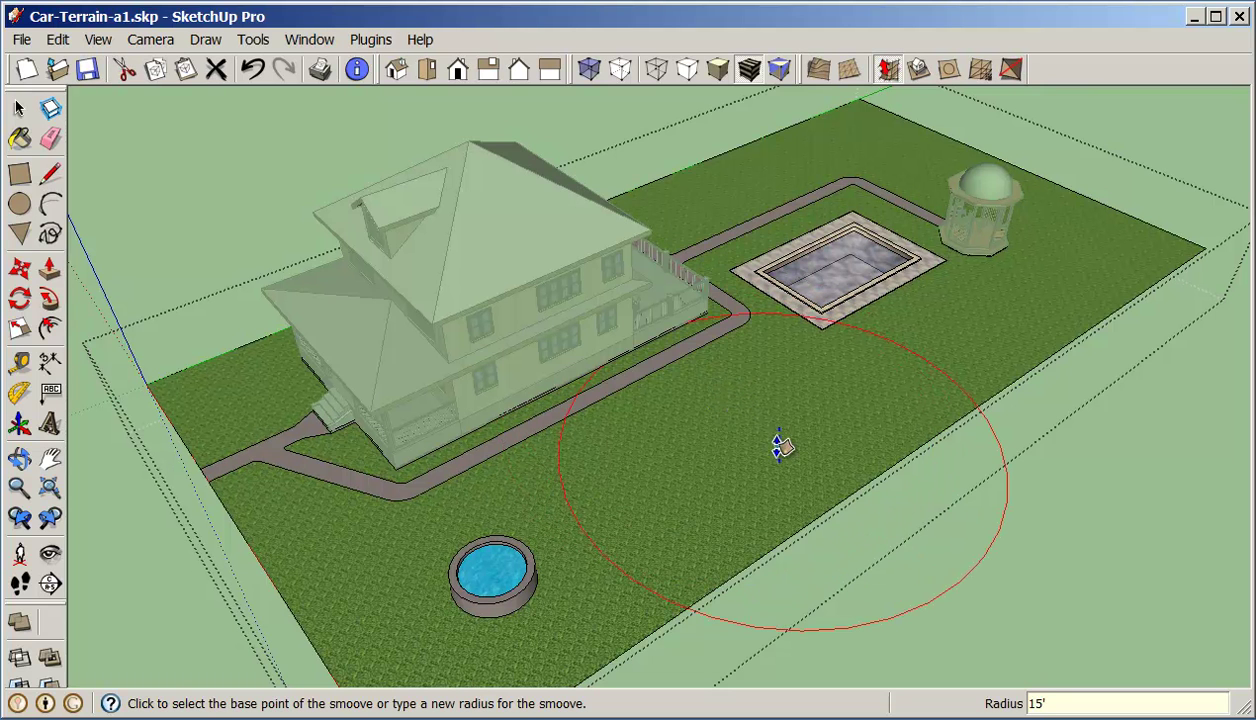
left_click(664, 486)
left_click(662, 468)
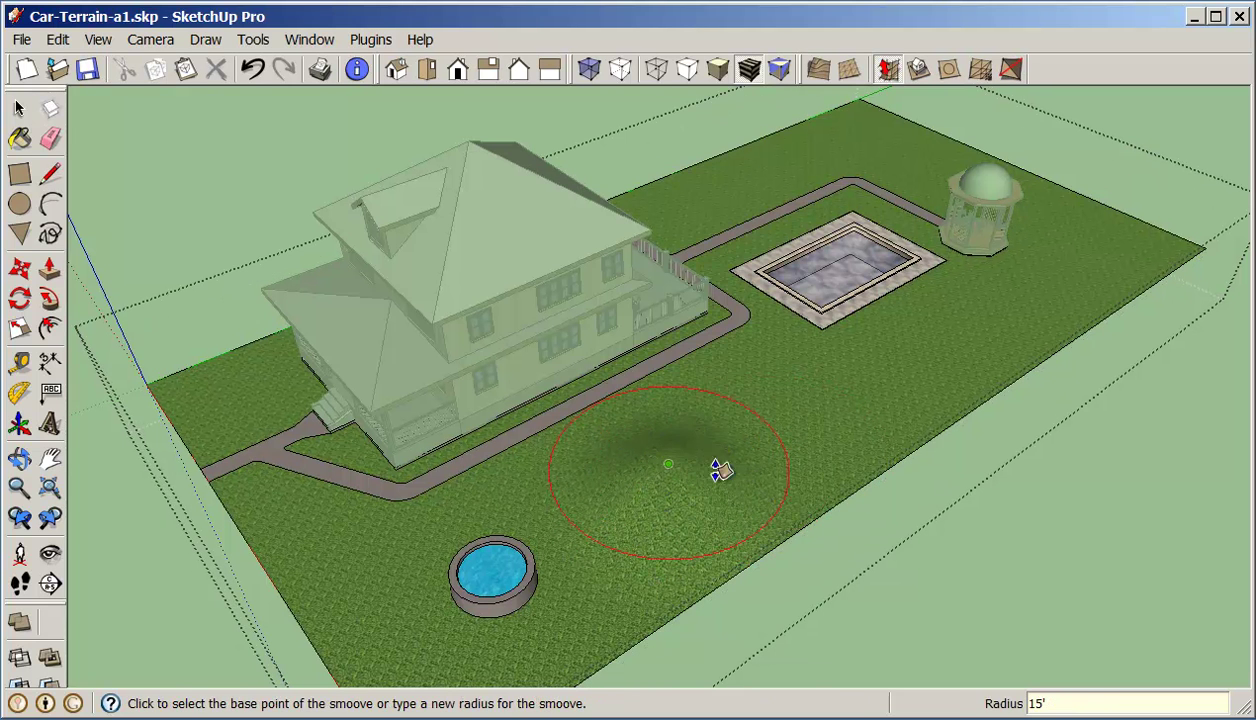
Raise mounds on the right lawn, lower-left lawn and upper-left lawn.
left_click(780, 445)
left_click(790, 430)
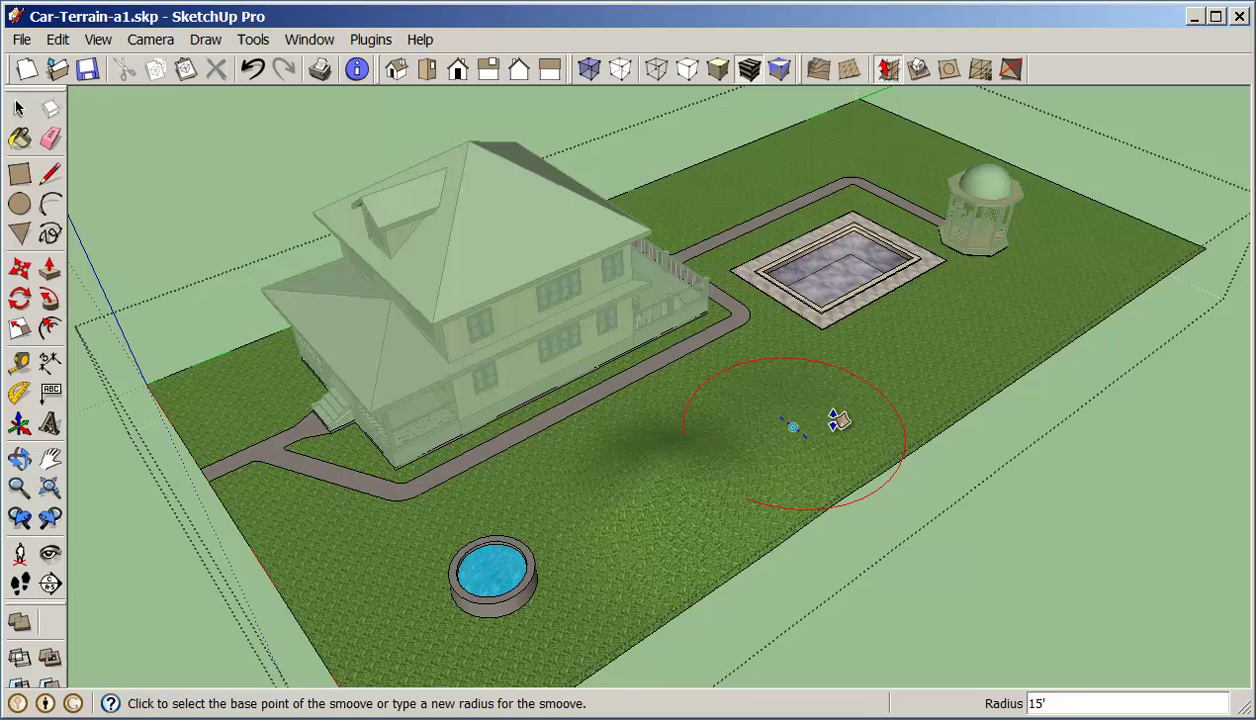
left_click(905, 388)
left_click(897, 366)
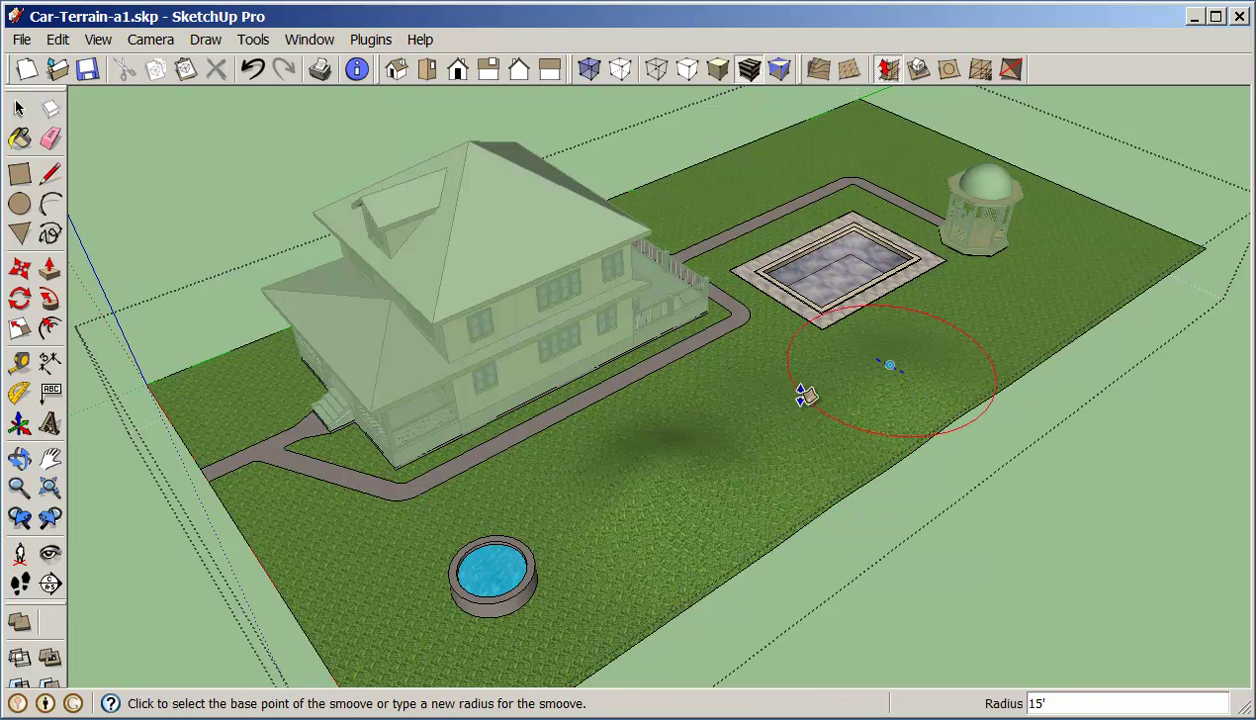
left_click(330, 585)
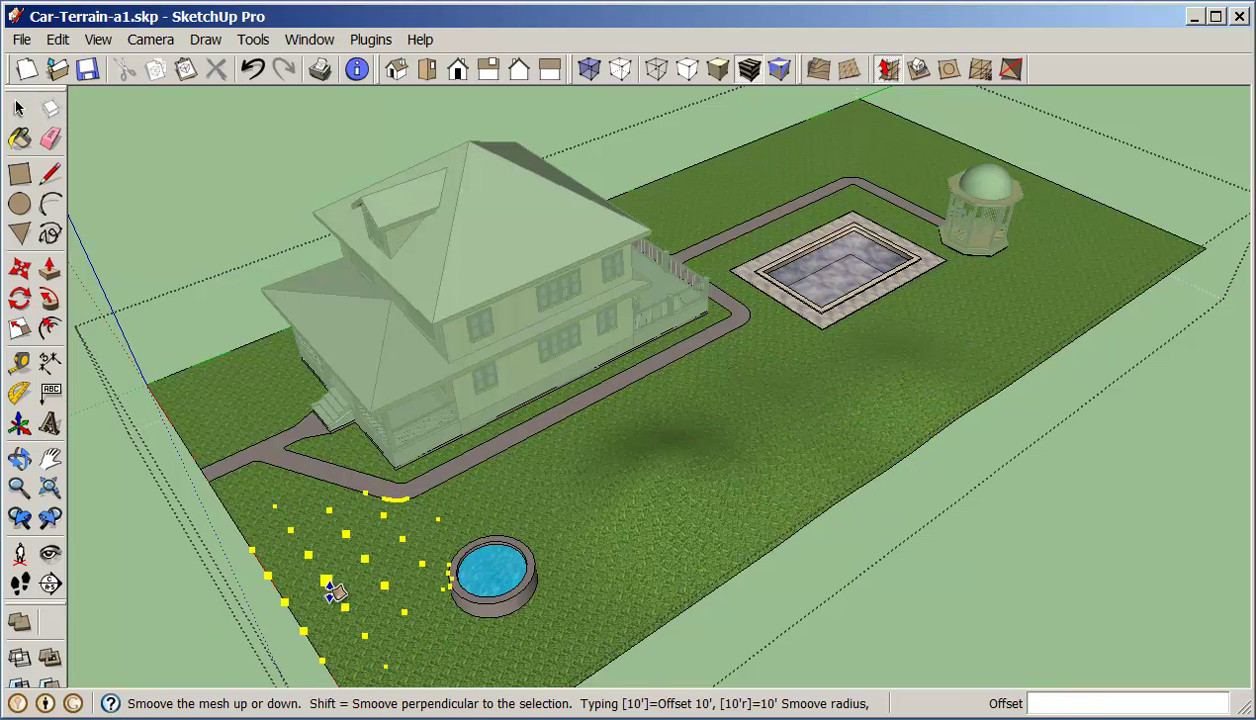
left_click(331, 590)
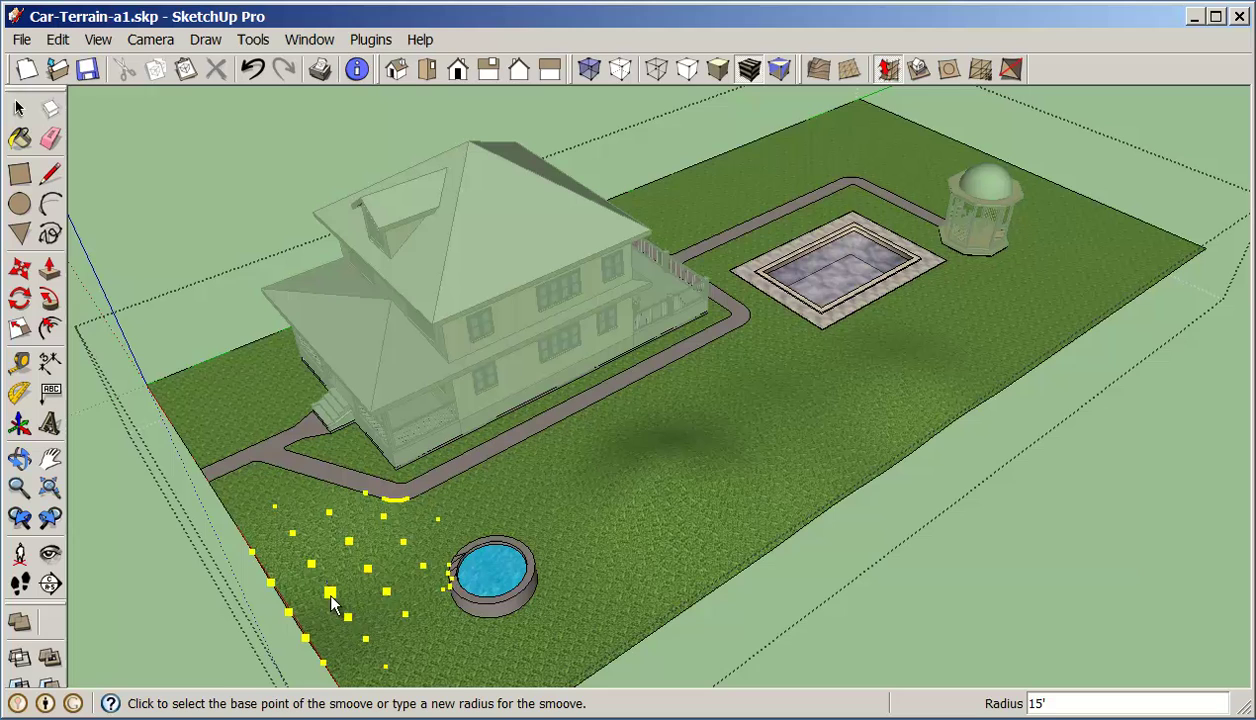
left_click(200, 385)
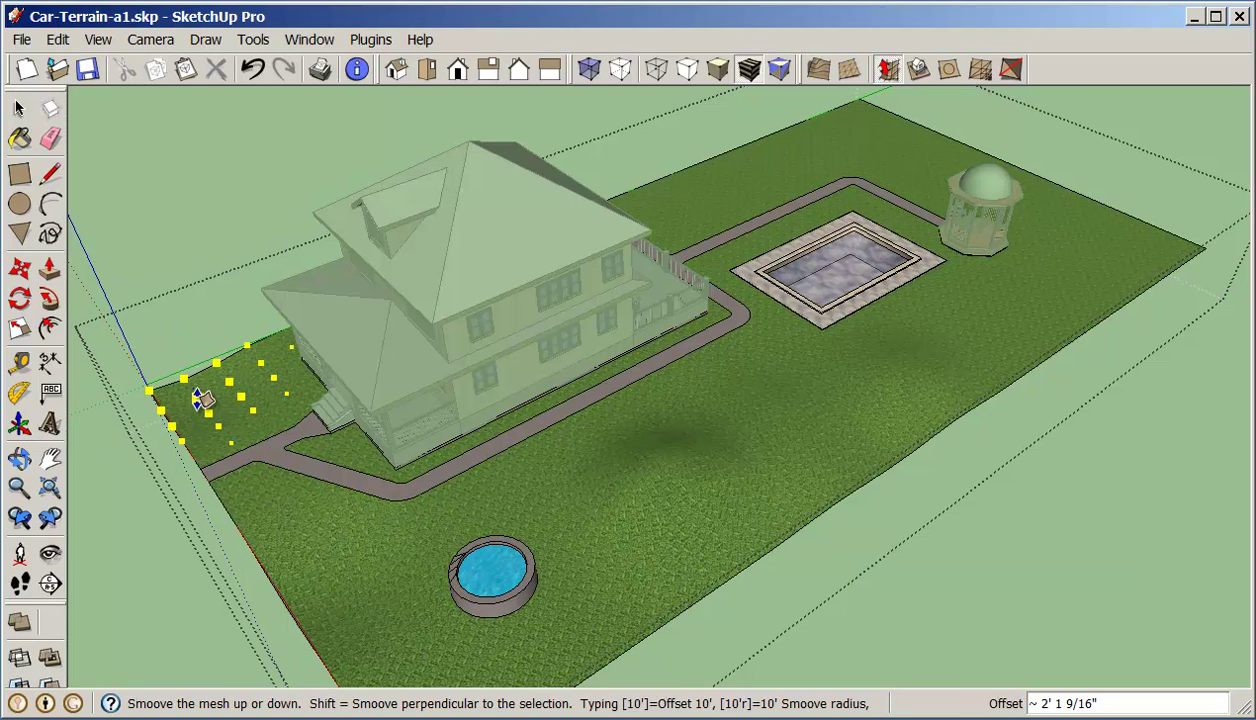
left_click(206, 410)
Raise terrain bumps by the house front, beside the house and near the far lawn edge.
middle_click_drag(210, 429, 590, 510)
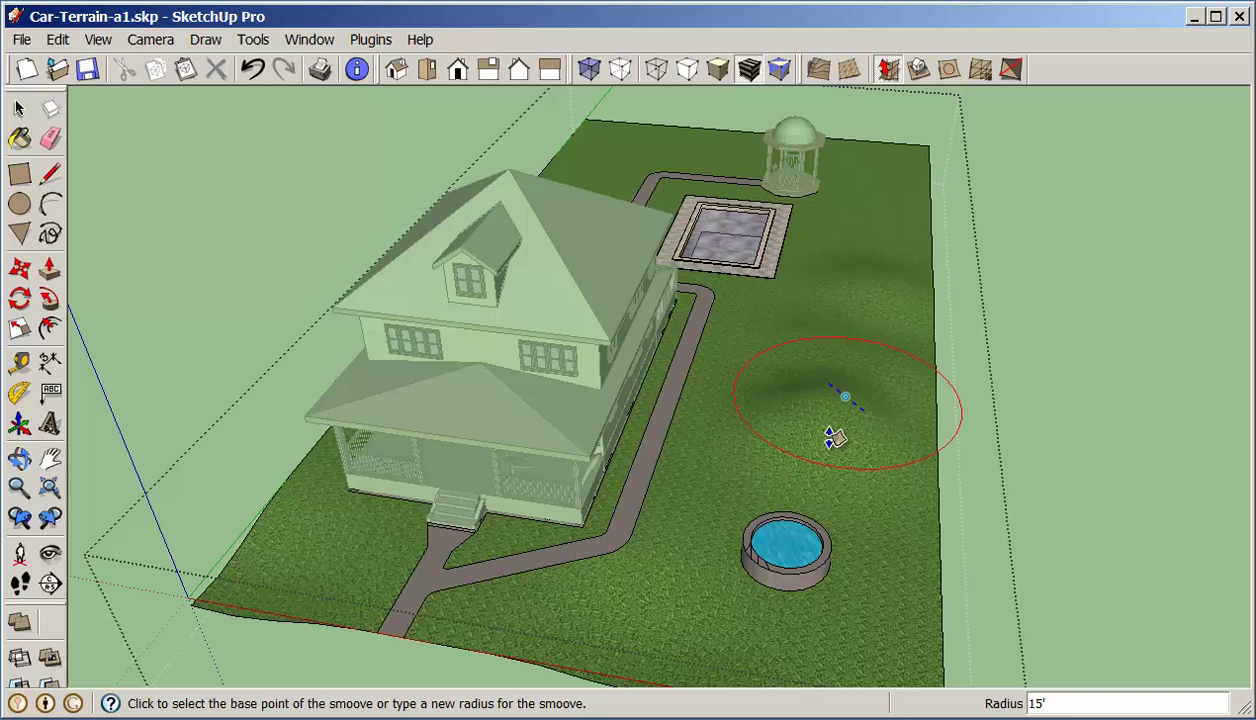
left_click(908, 220)
left_click(874, 246)
middle_click_drag(874, 246, 840, 360)
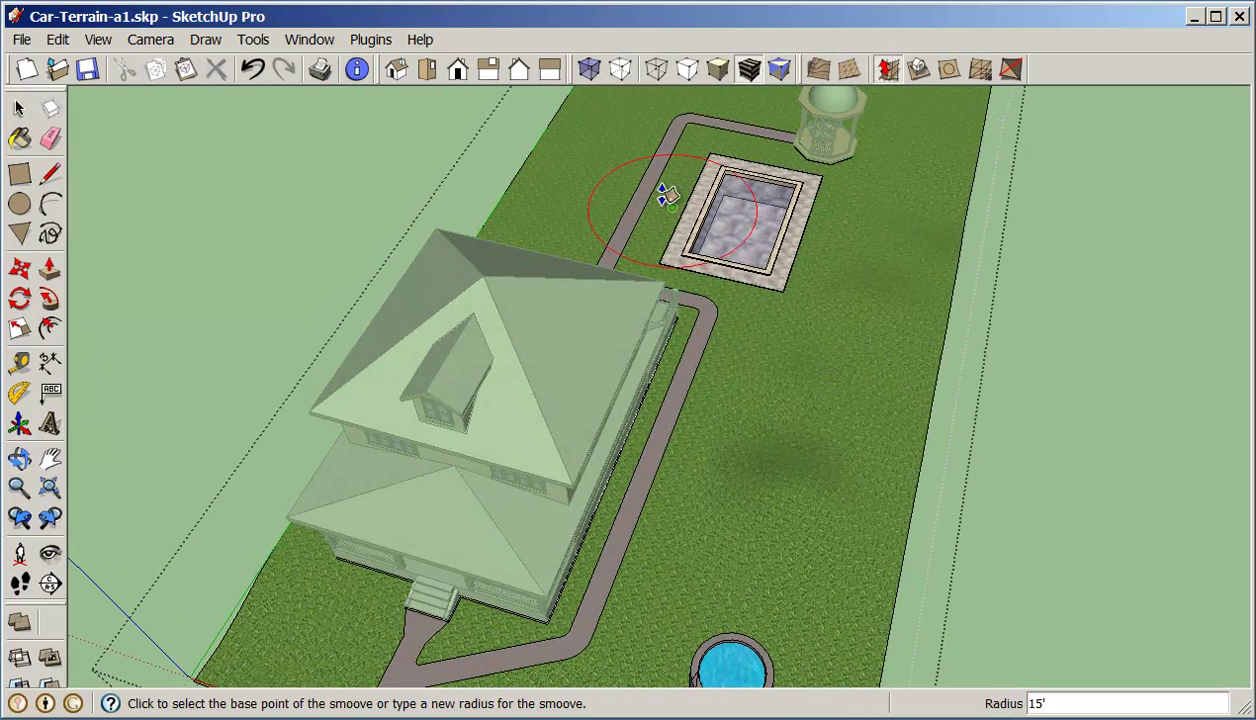
left_click(551, 182)
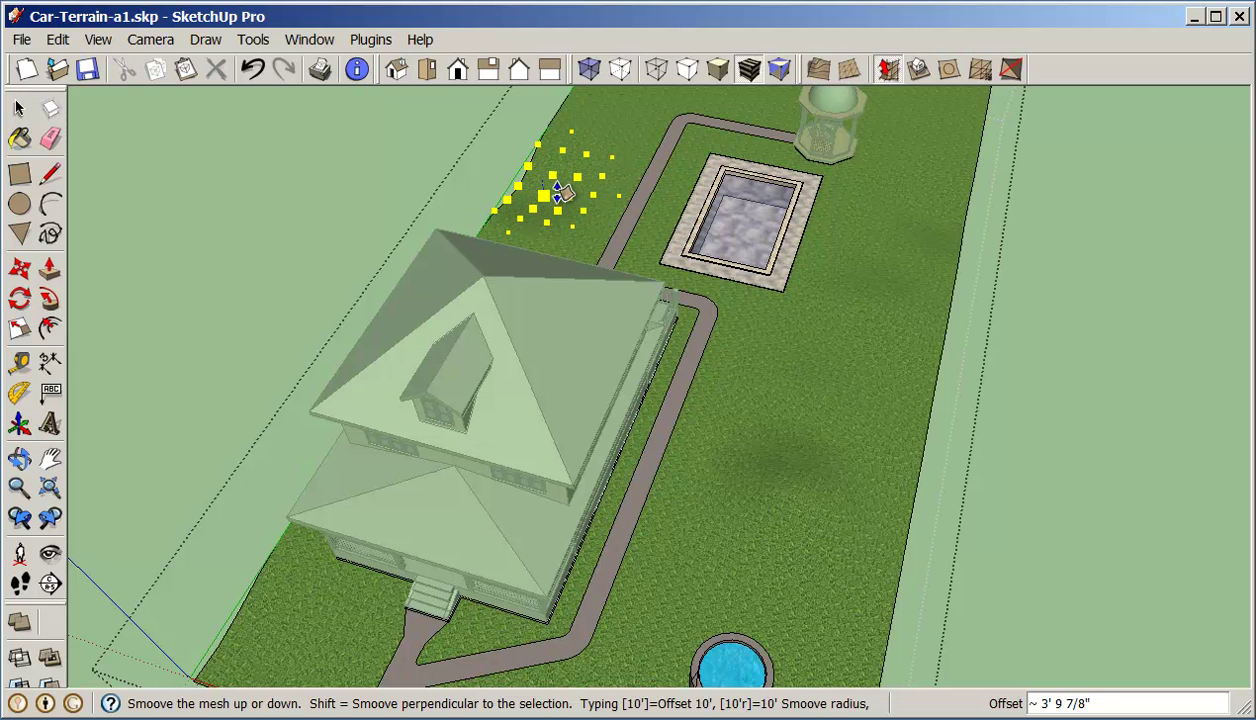
left_click(609, 175)
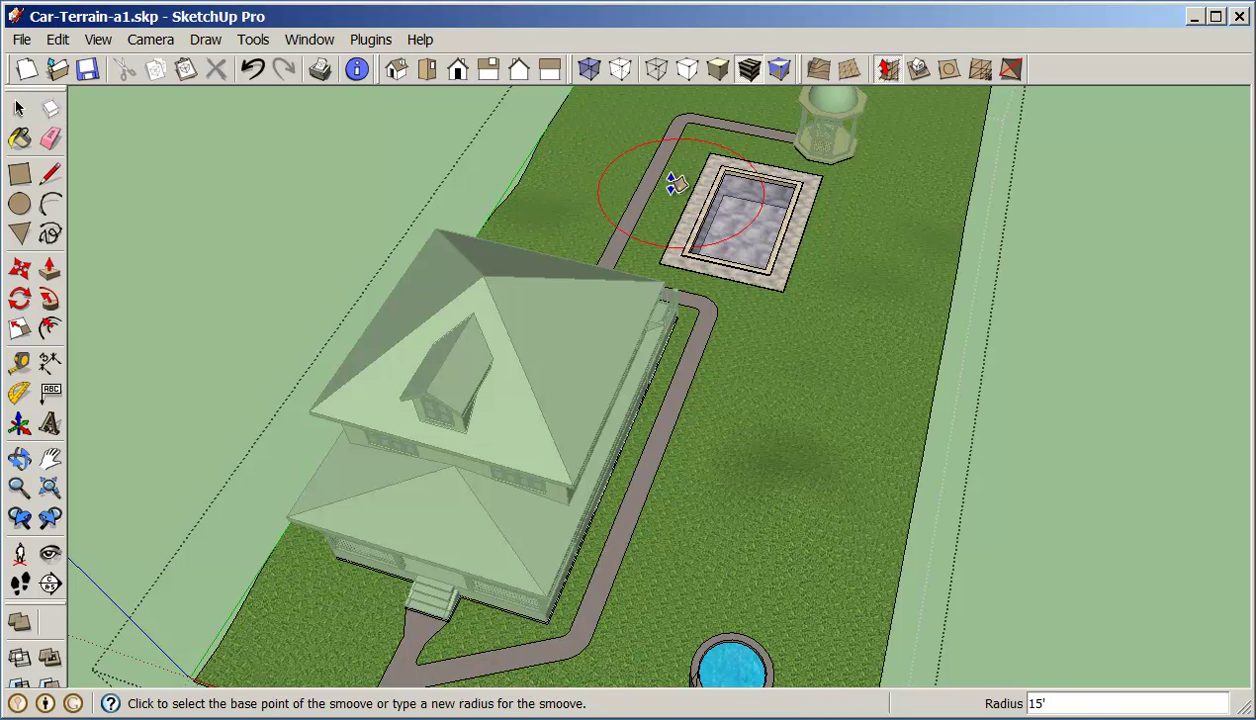
middle_click_drag(676, 183, 535, 199)
left_click(537, 201)
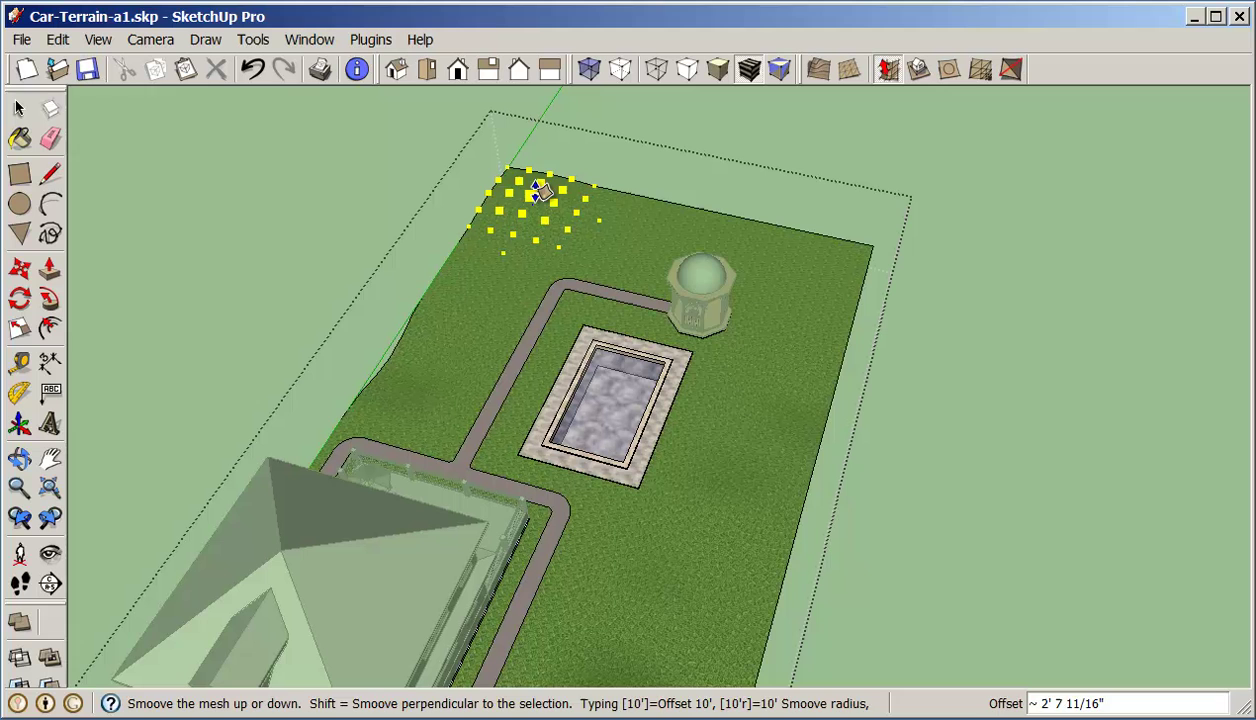
left_click(537, 193)
Raise hills at the far lawn corner, near the gazebo and the right edge, and sink a dip.
left_click(480, 249)
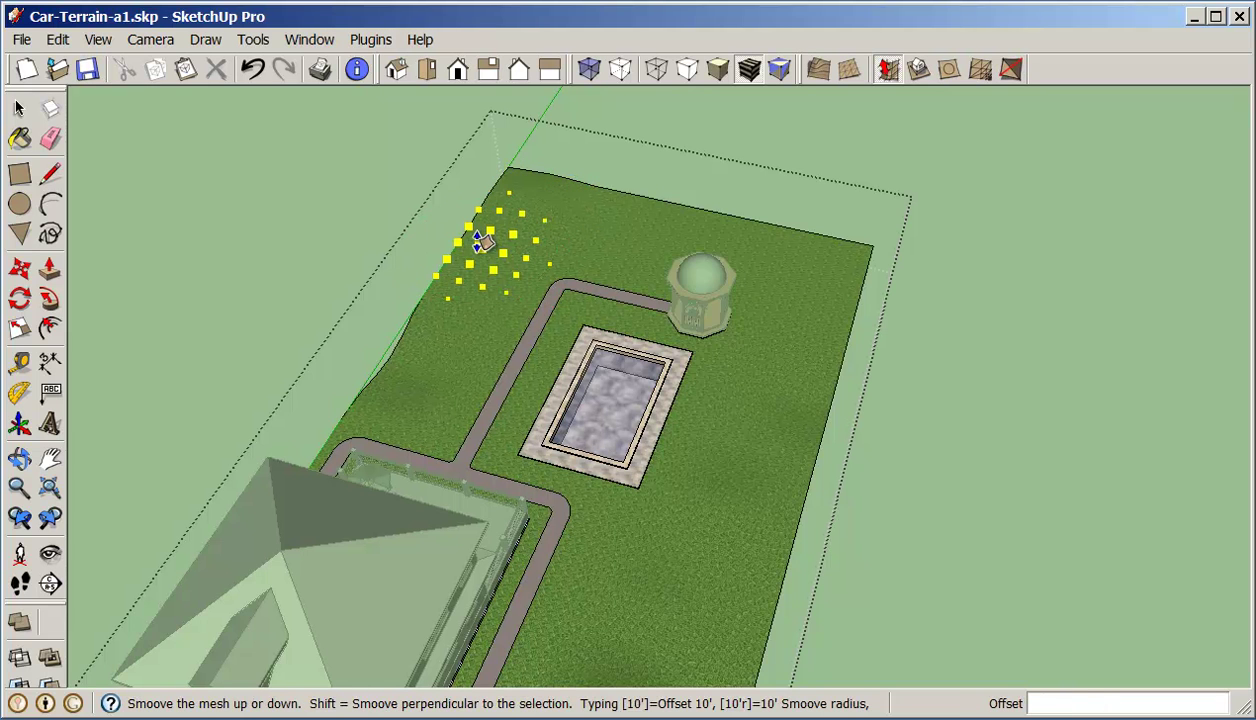
left_click(535, 222)
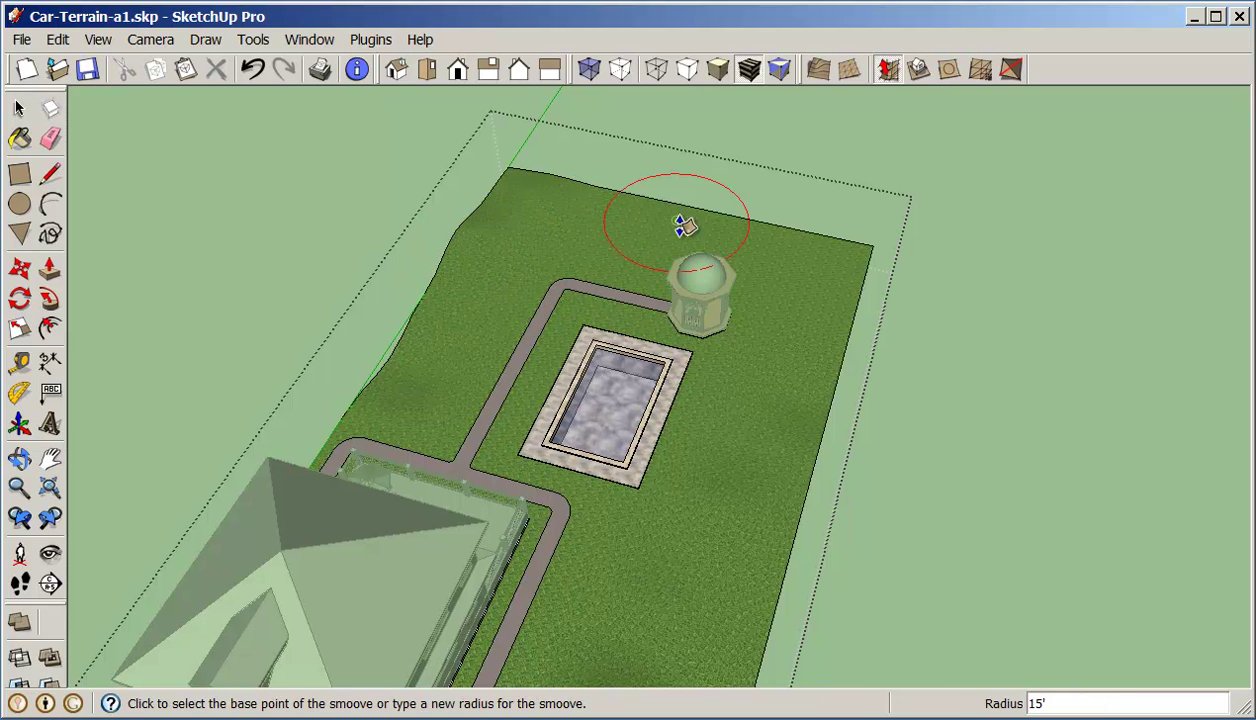
left_click(642, 222)
left_click(645, 212)
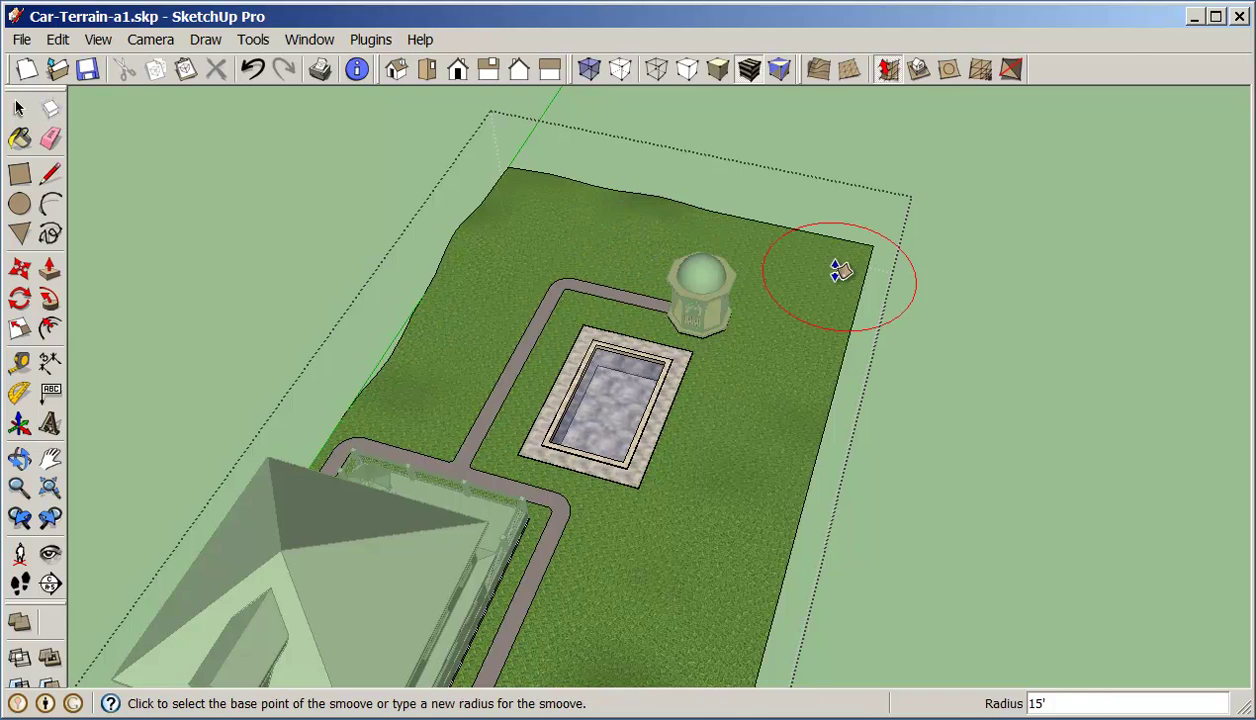
left_click(840, 265)
middle_click_drag(830, 363, 640, 328)
left_click(795, 270)
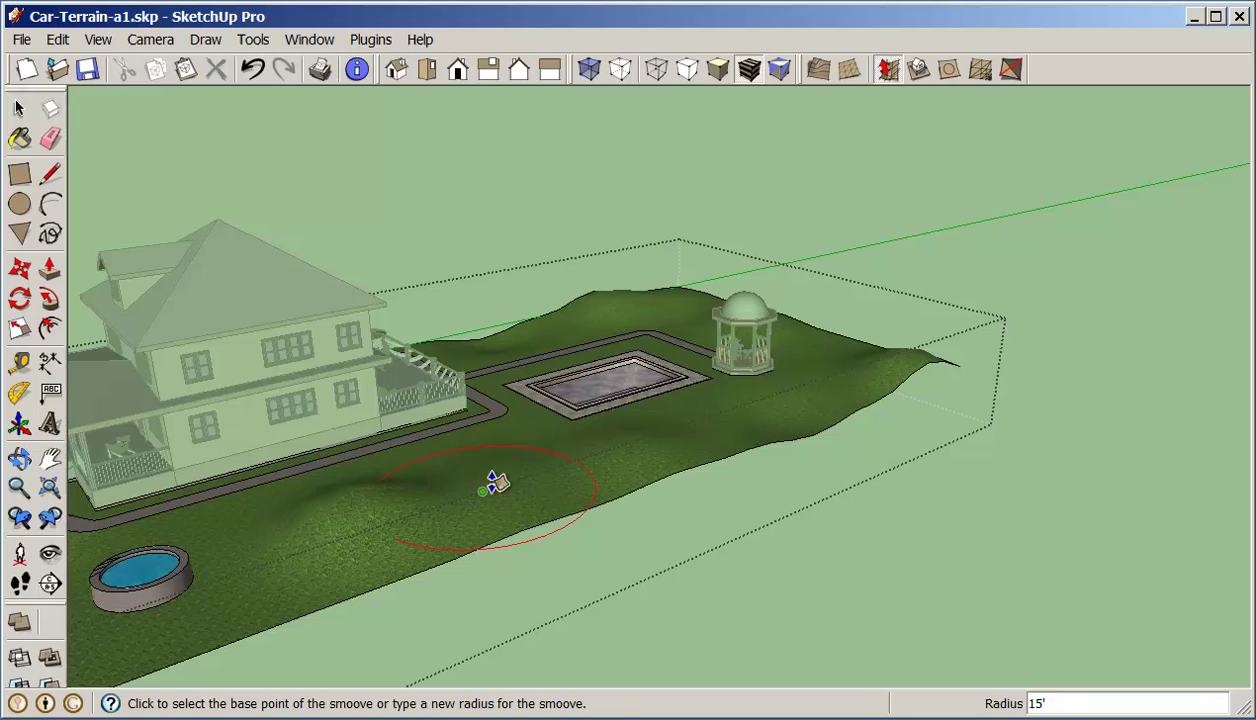
left_click(365, 493)
left_click(364, 513)
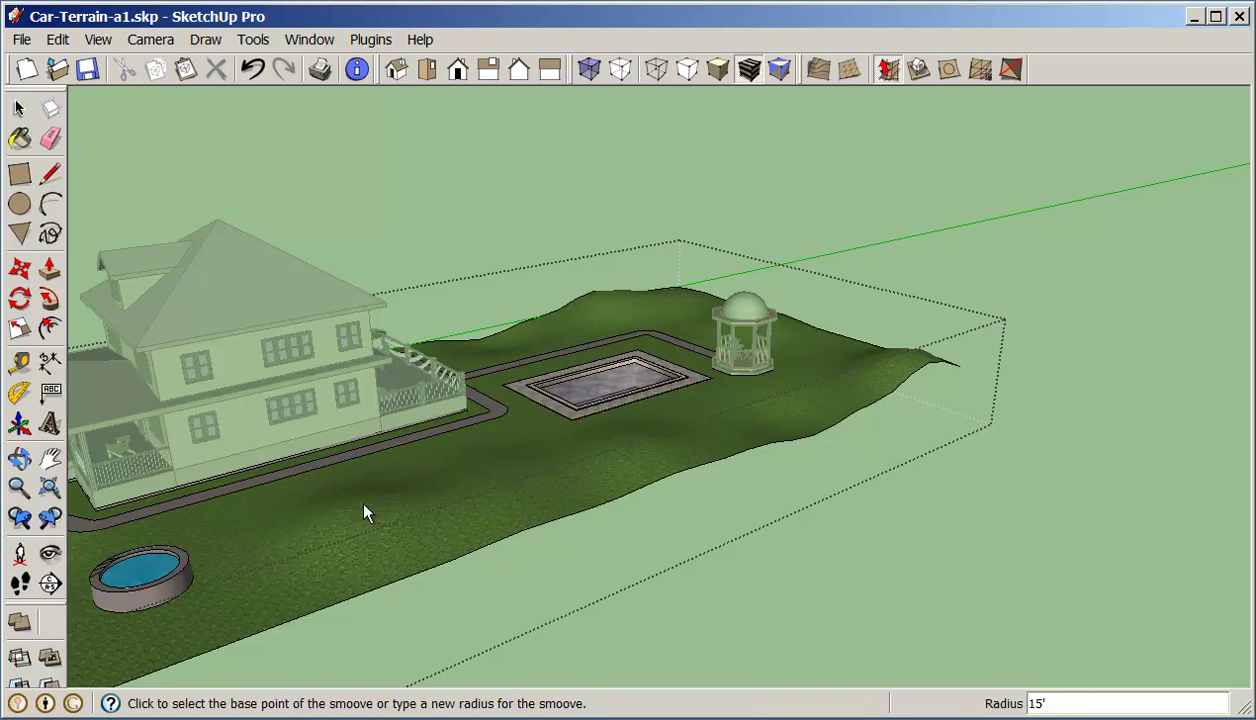
middle_click_drag(378, 498, 709, 477)
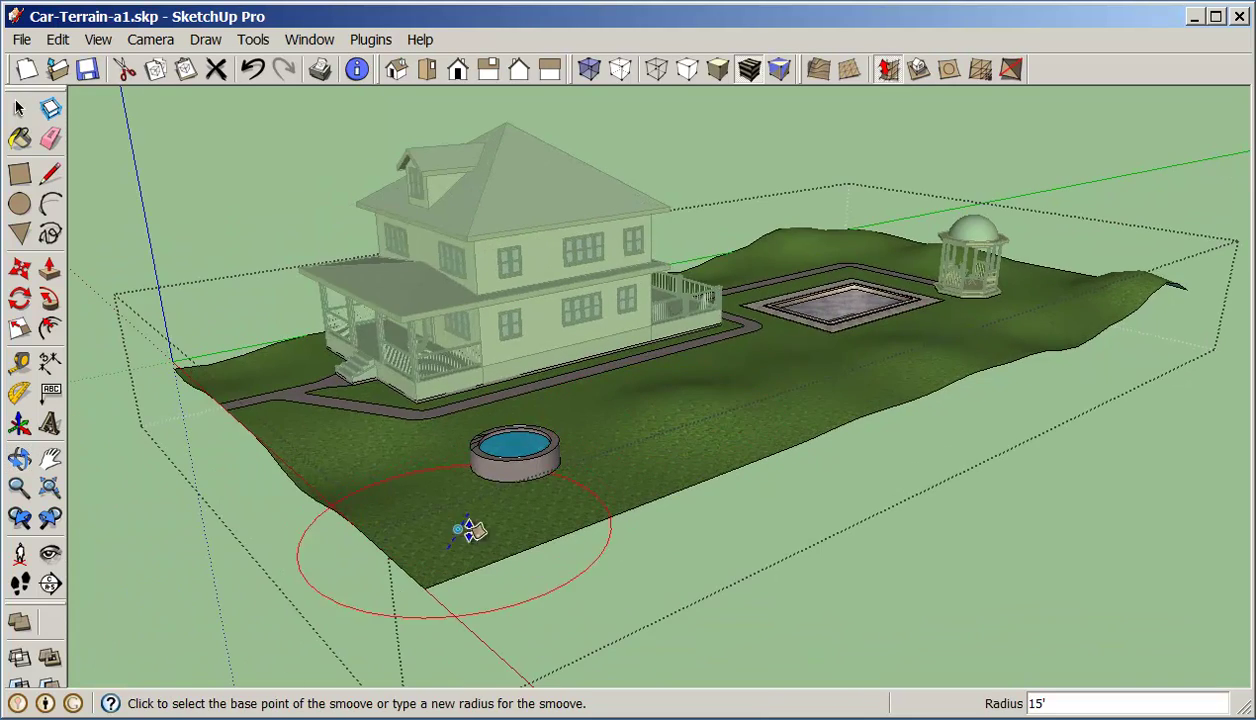
middle_click_drag(451, 521, 653, 524)
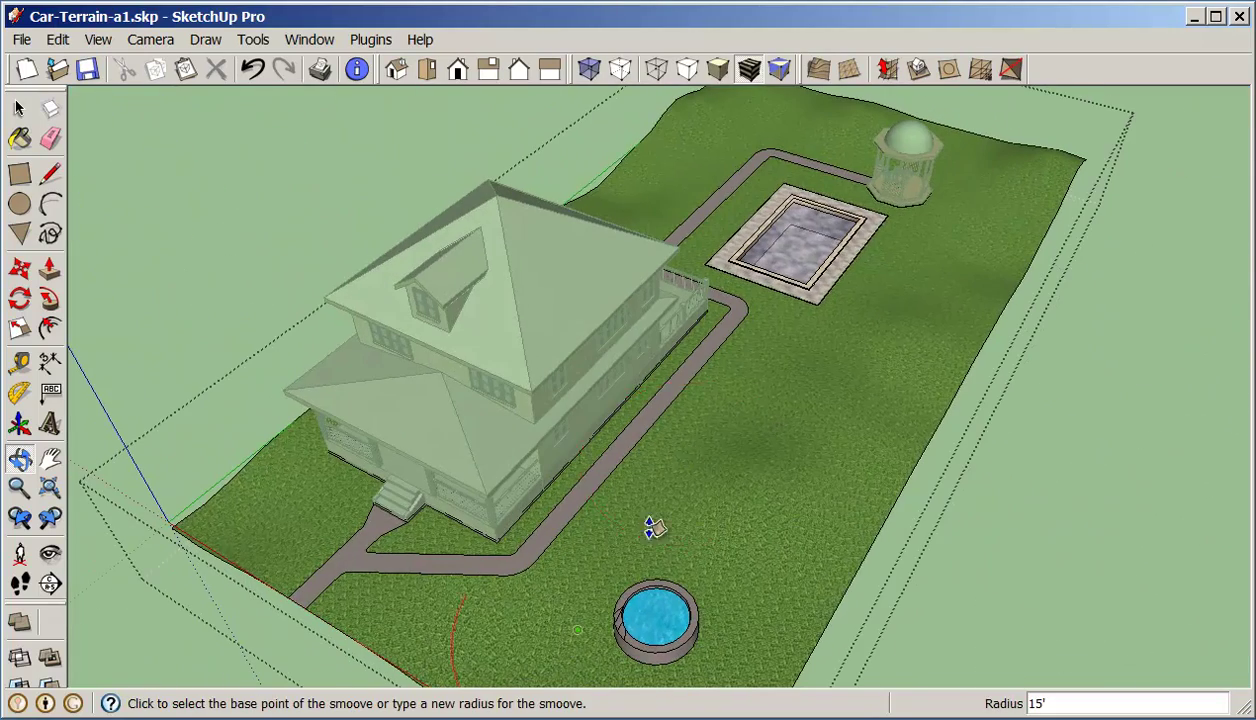
Add terrain bumps behind the house and a mound on the far lawn.
left_click(624, 192)
left_click(608, 174)
mouse_move(608, 174)
middle_mouse_down()
mouse_move(659, 218)
mouse_move(590, 170)
middle_mouse_up()
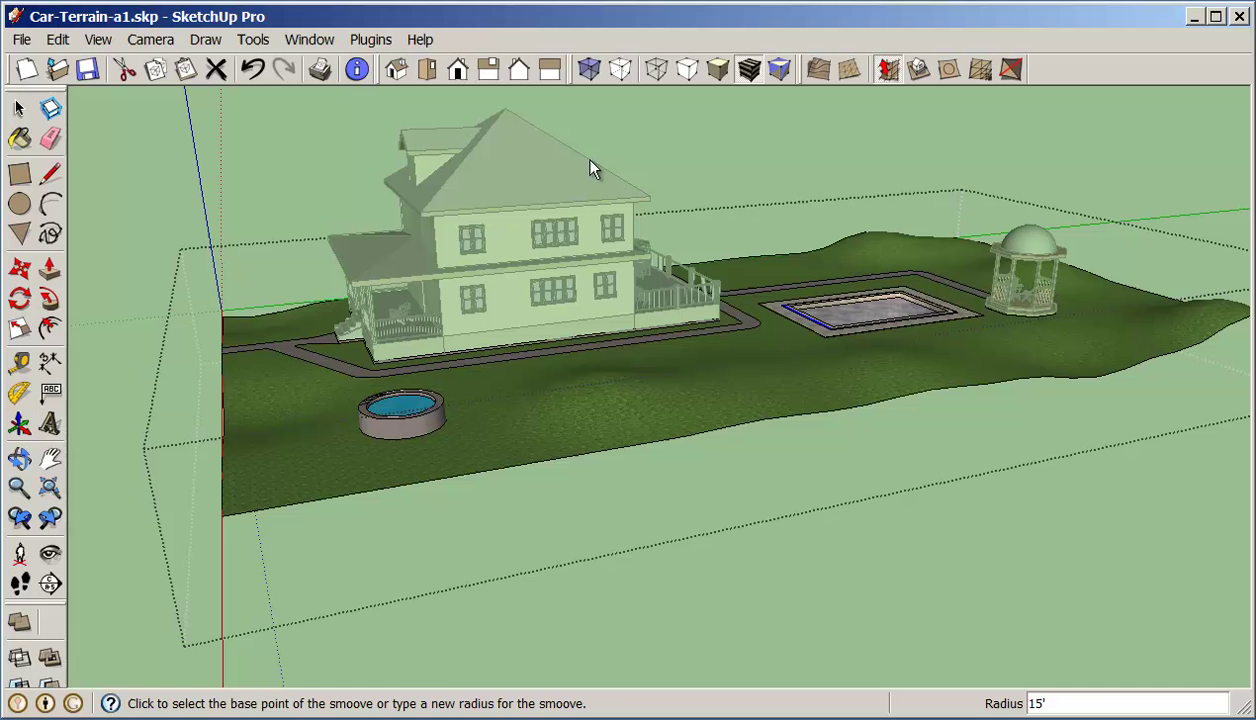
left_click(757, 261)
left_click(757, 322)
middle_click_drag(757, 322, 868, 241)
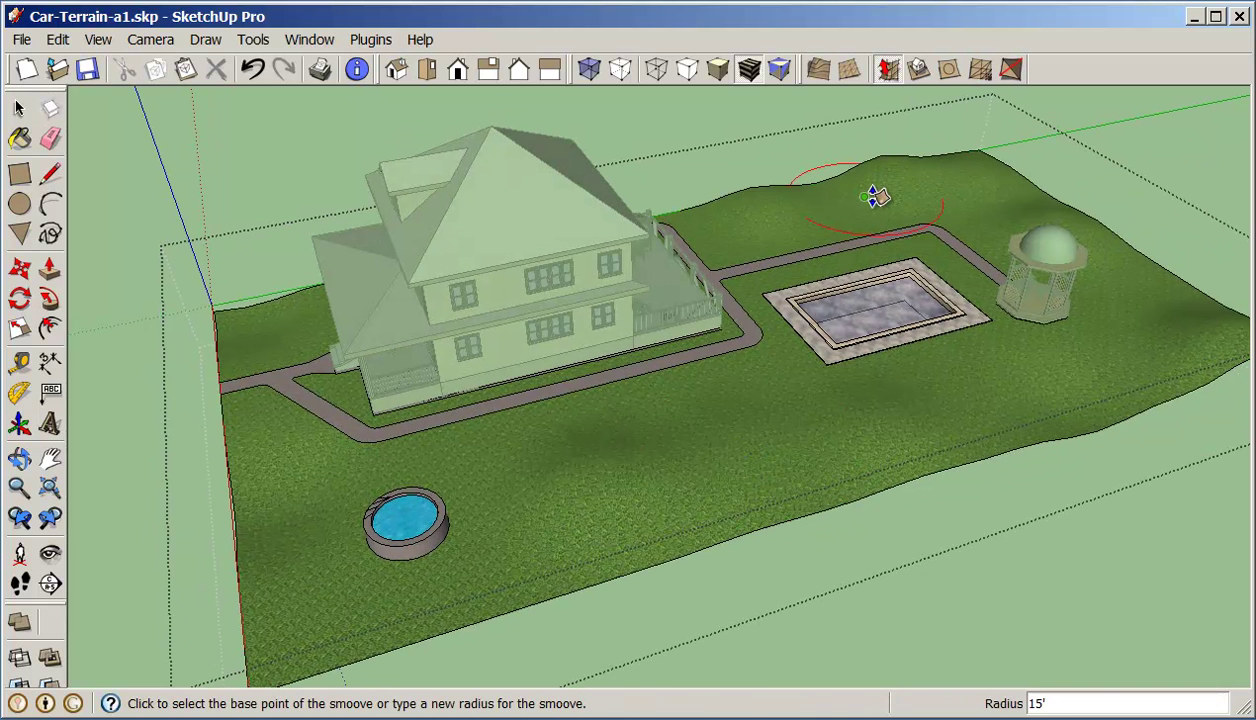
left_click(875, 197)
left_click(878, 185)
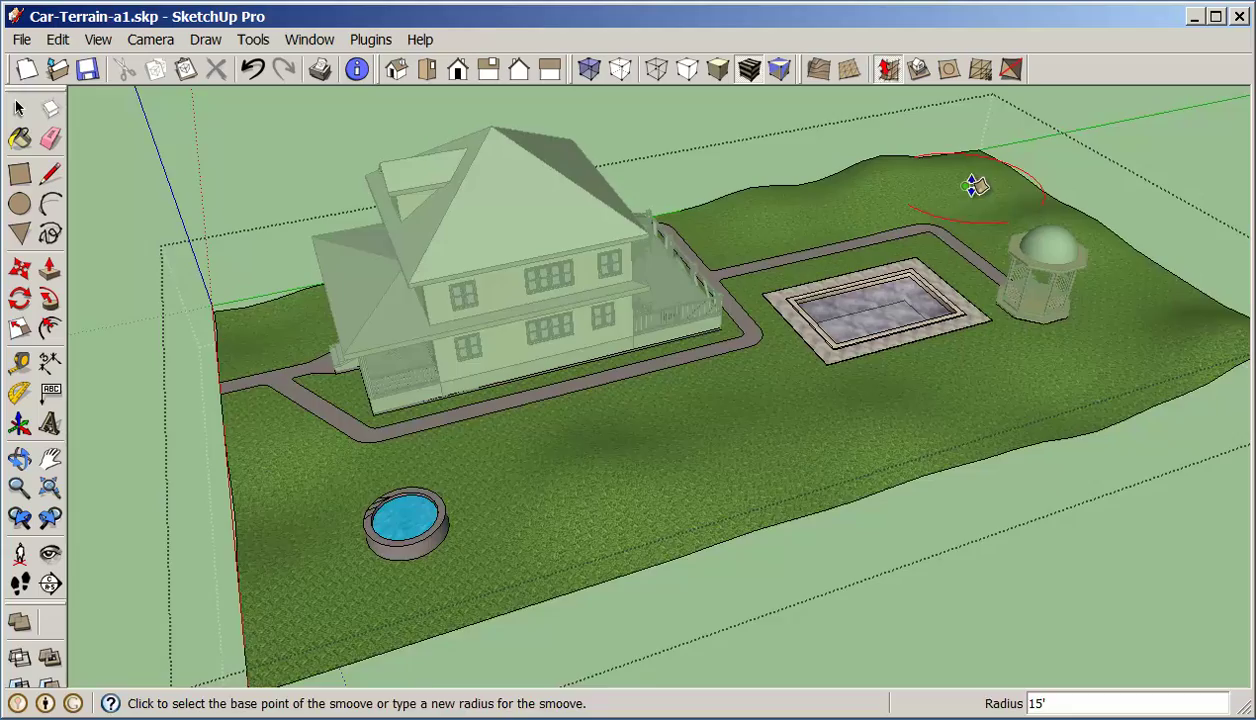
Raise the ground beside the hot tub and exit terrain editing.
middle_click_drag(976, 185, 718, 440)
left_click(708, 427)
left_click(705, 420)
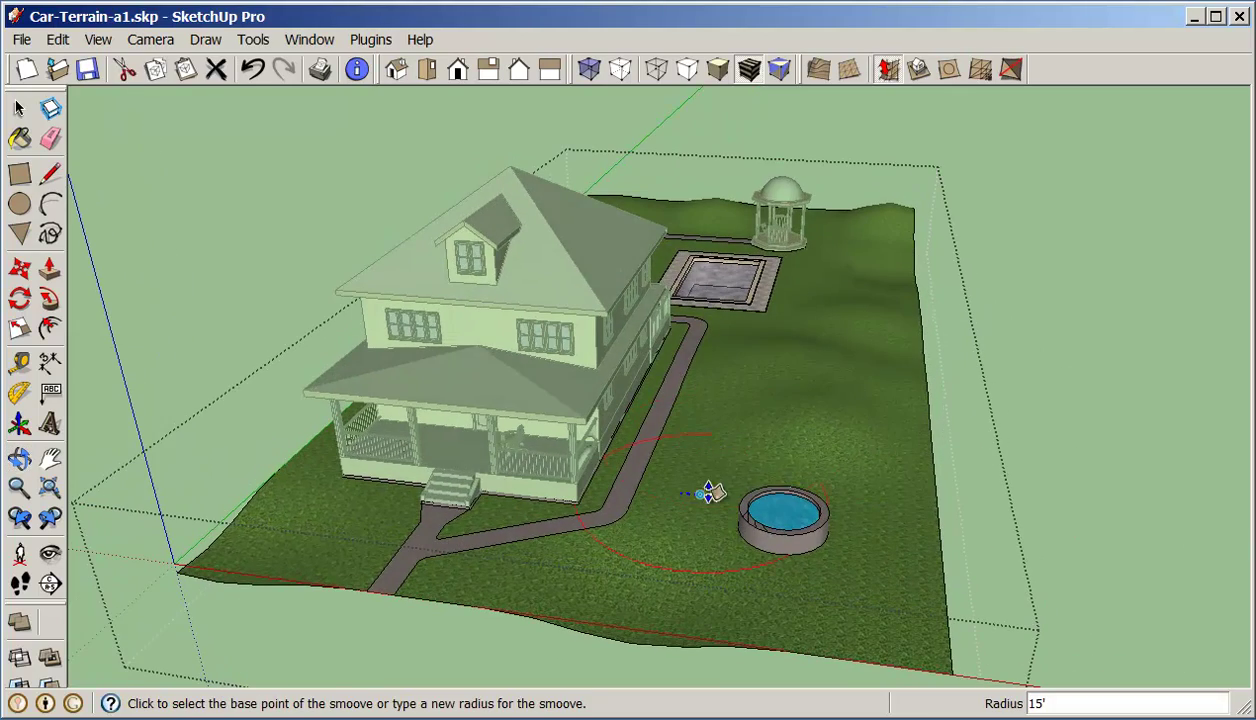
middle_click_drag(830, 328, 735, 418)
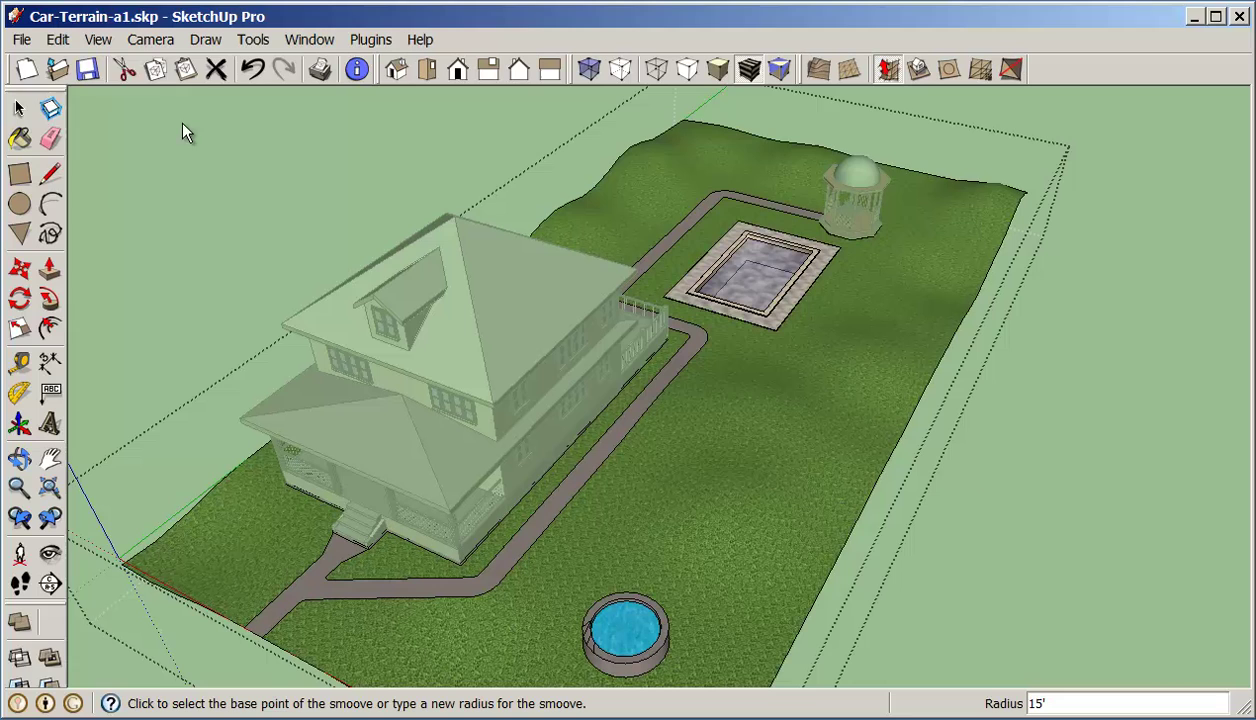
middle_click_drag(827, 401, 808, 441)
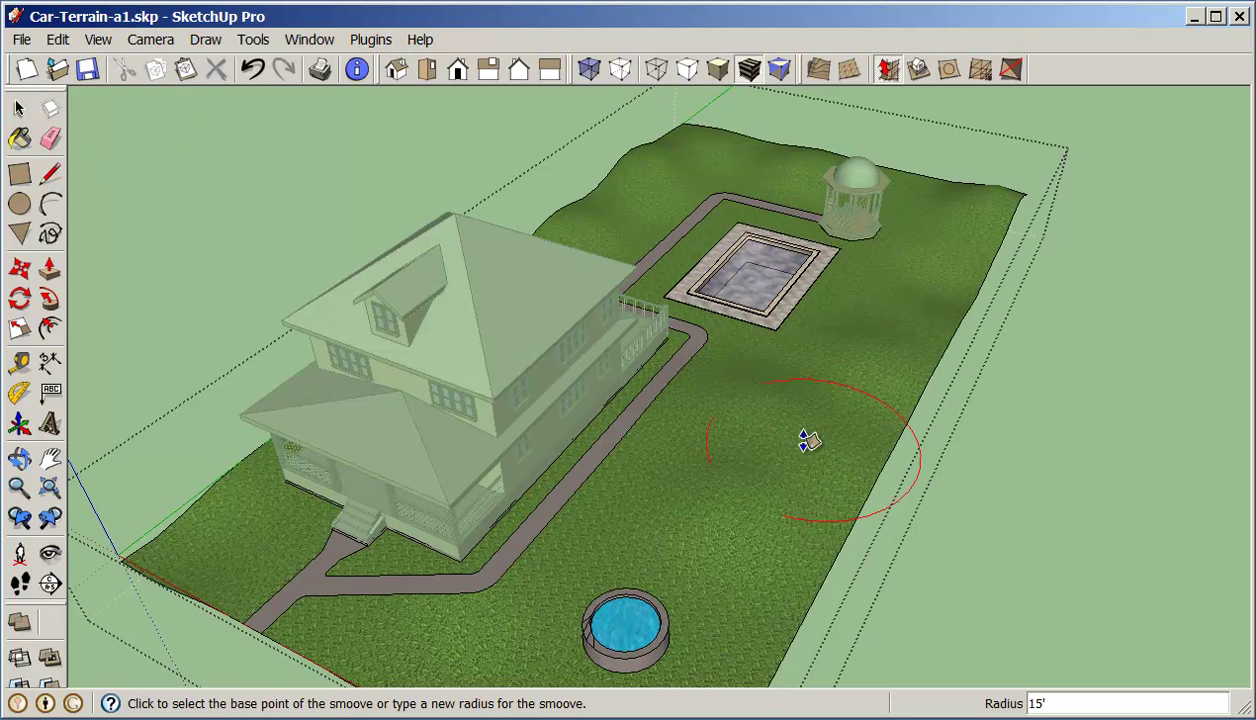
left_click(18, 108)
Orbit so the house faces front and place the Trees_3D Components window beside the model.
left_click(974, 462)
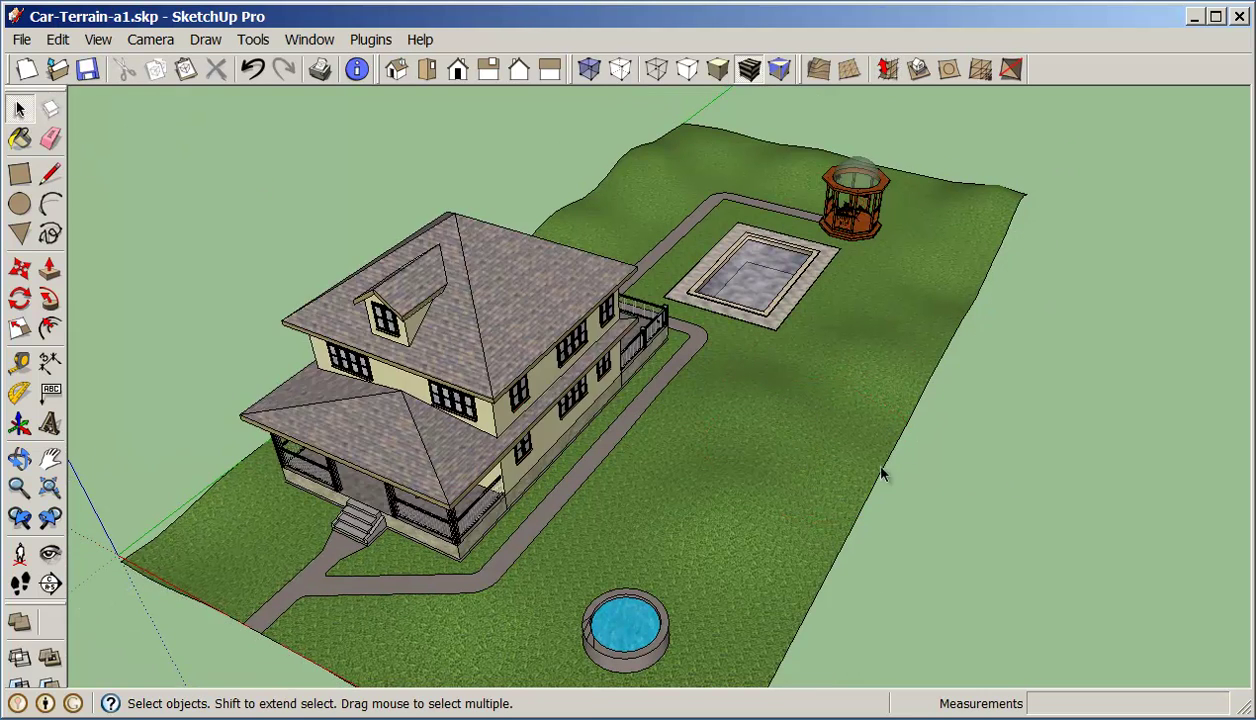
middle_click_drag(974, 462, 828, 340)
scroll(740, 340, "down", 3)
middle_click_drag(742, 365, 768, 395)
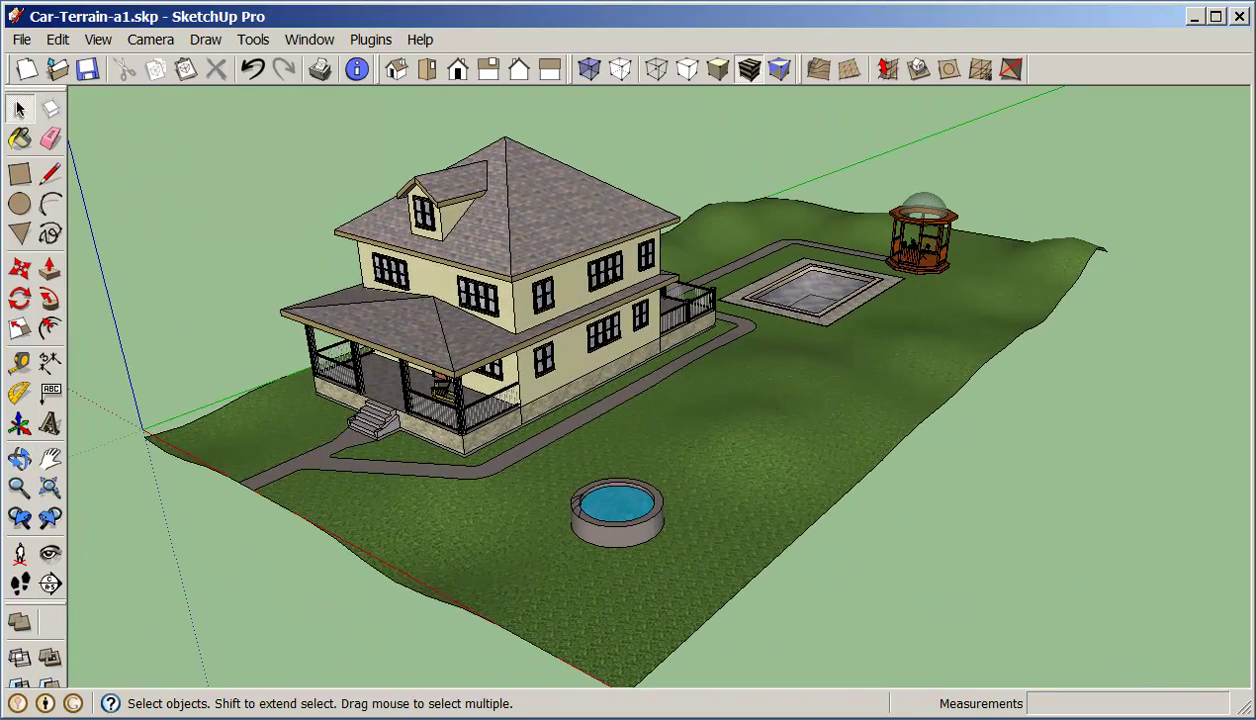
left_click_drag(1125, 306, 1085, 200)
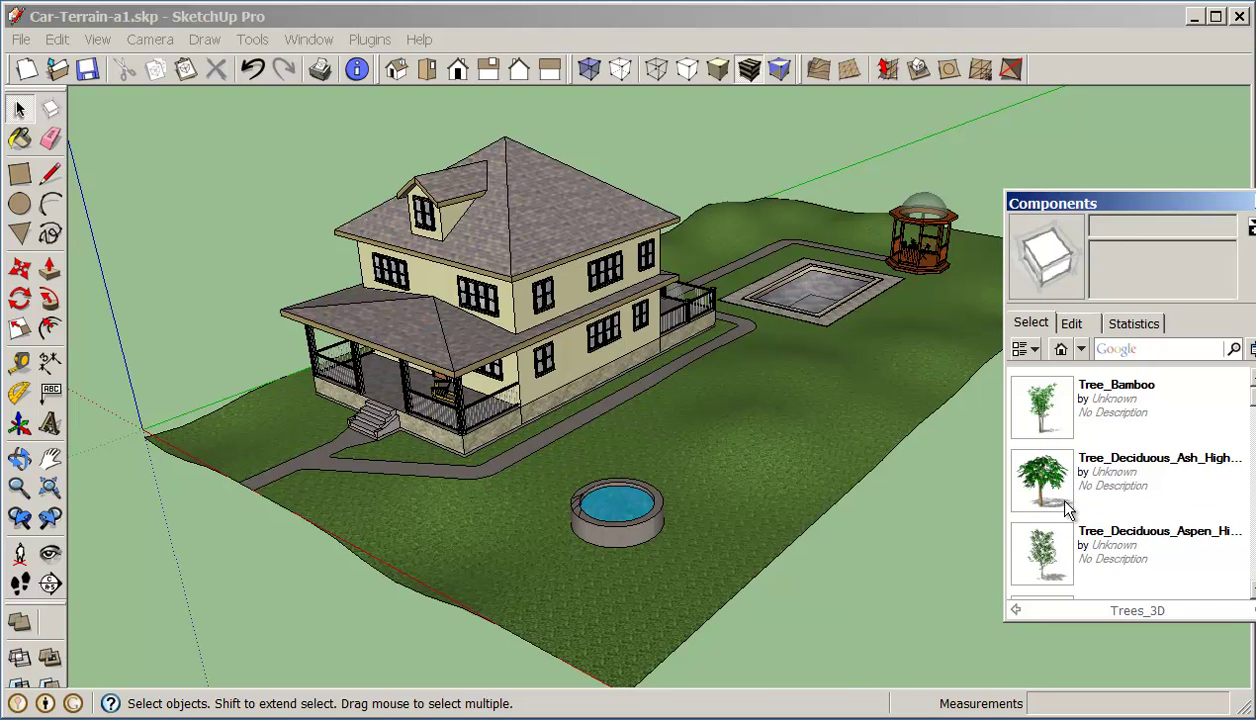
Try placing a deciduous ash tree on the lawn, then undo it.
left_click(1043, 483)
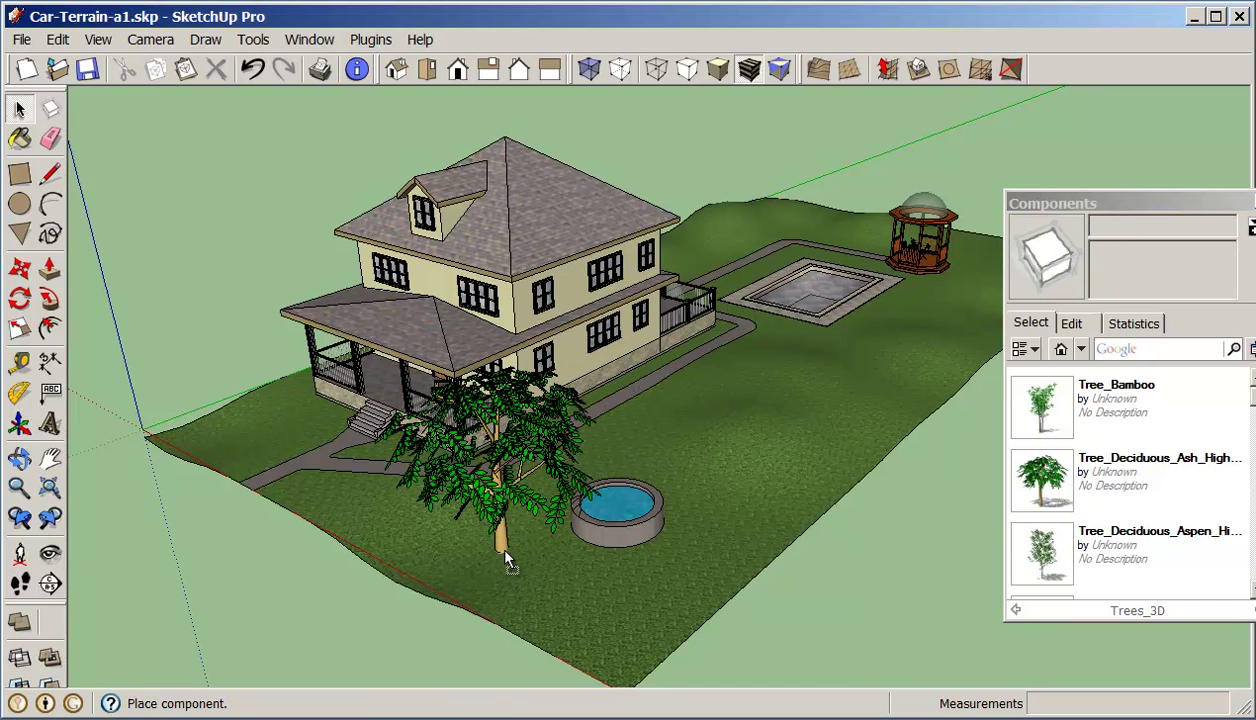
left_click(836, 606)
key("m")
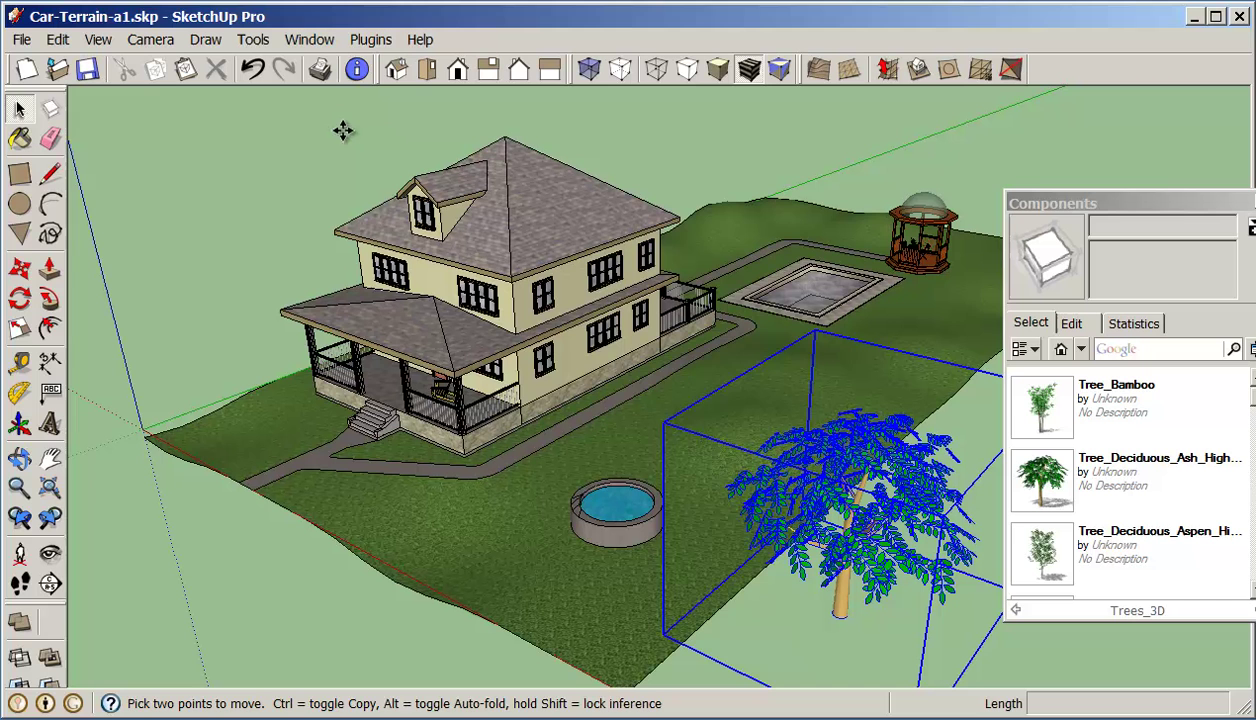
left_click(254, 68)
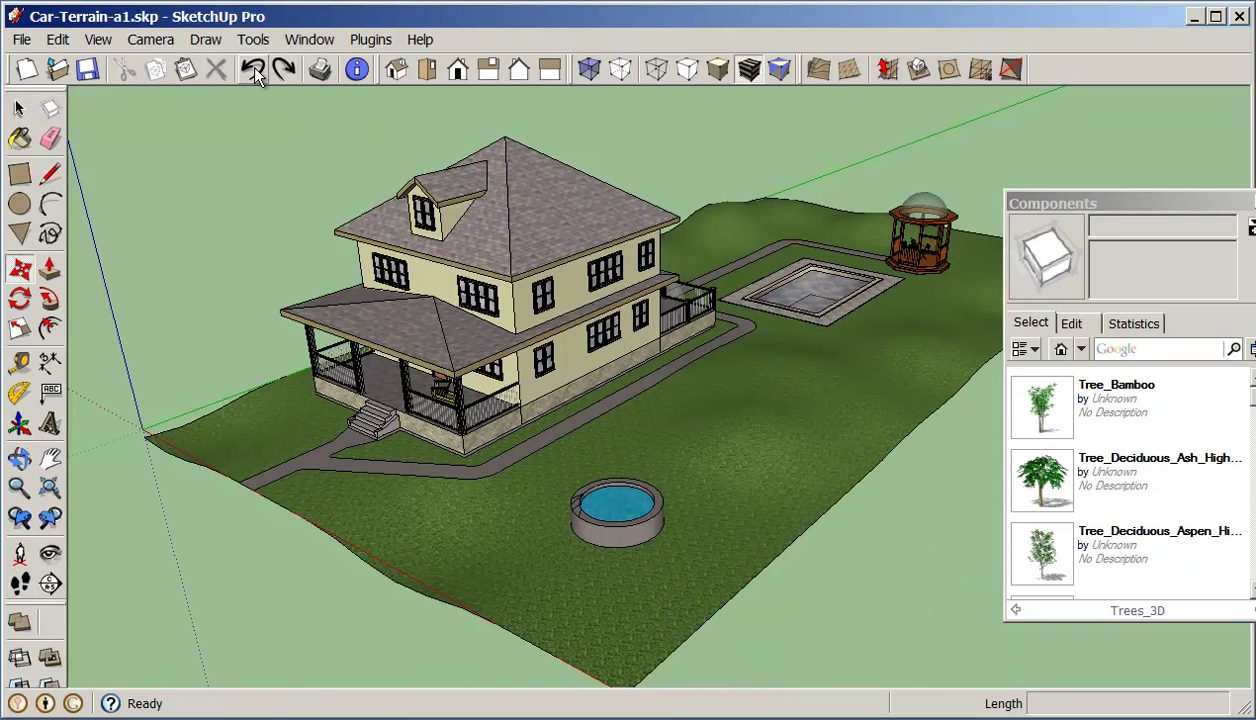
Plant Tree_Deciduous_Birch_Summer trees beside the house and beyond the gazebo on the hill.
scroll(1240, 430, "down", 3)
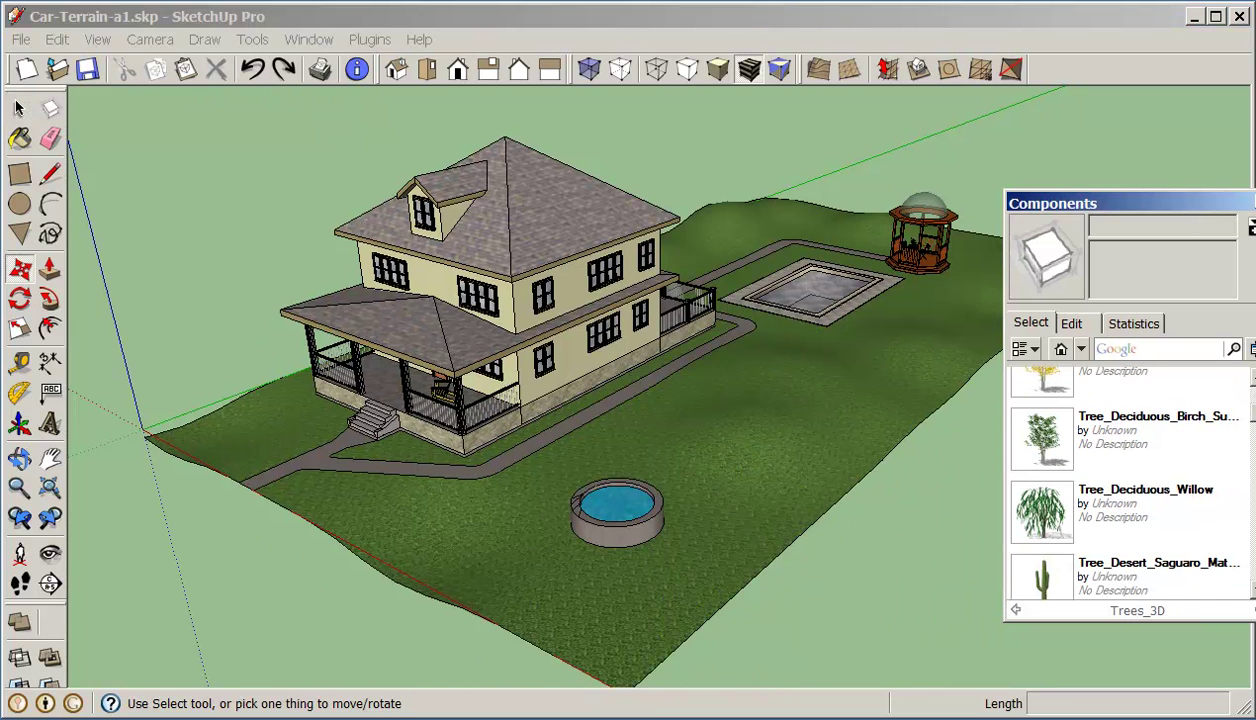
left_click(1038, 438)
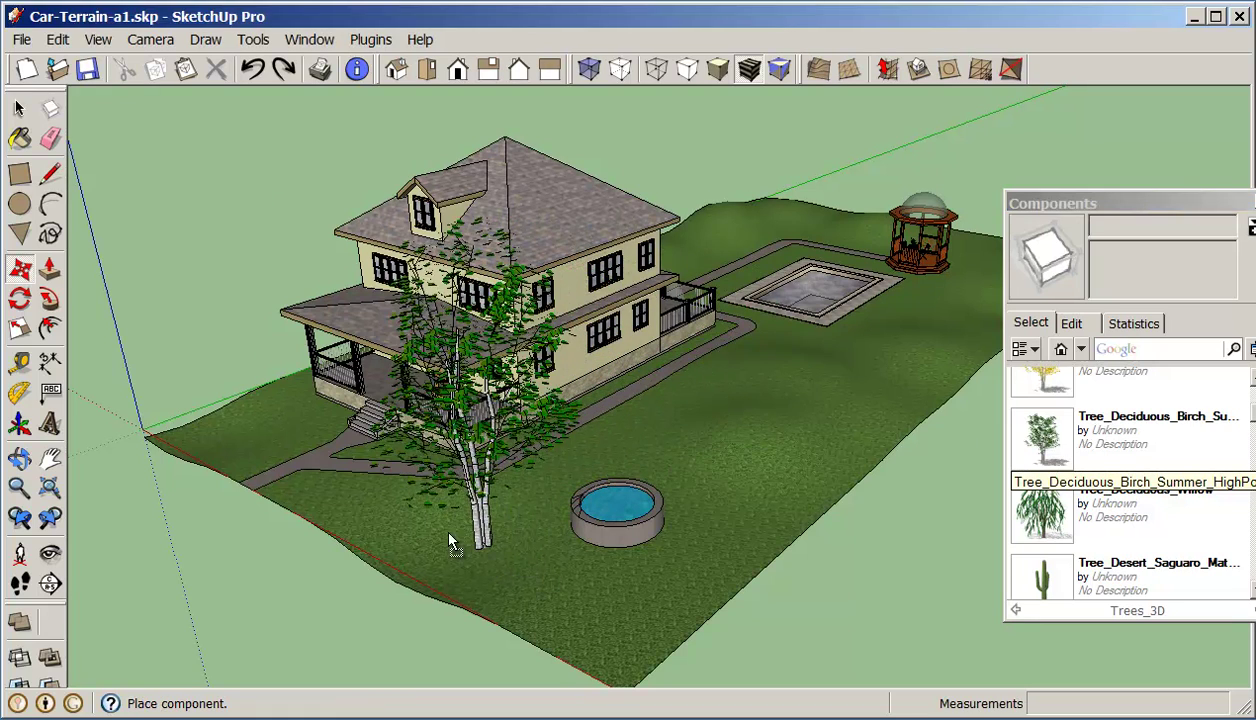
left_click(252, 436)
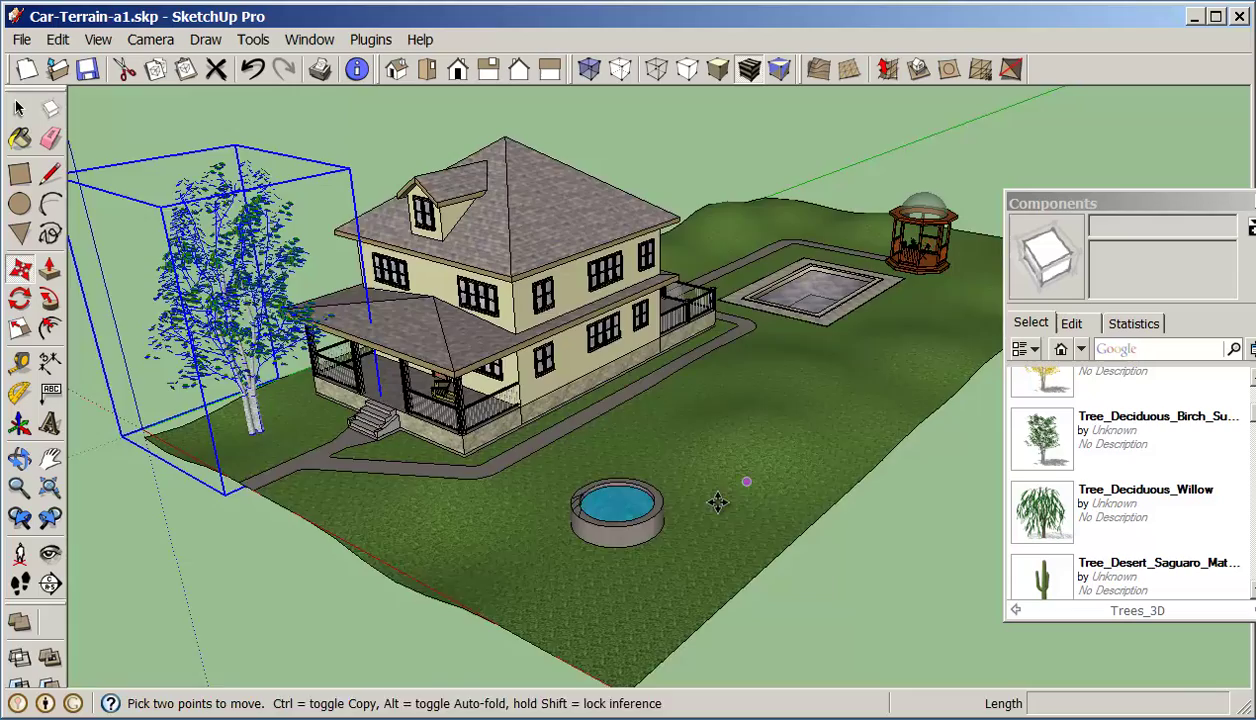
middle_click_drag(718, 502, 924, 479)
left_click(1040, 438)
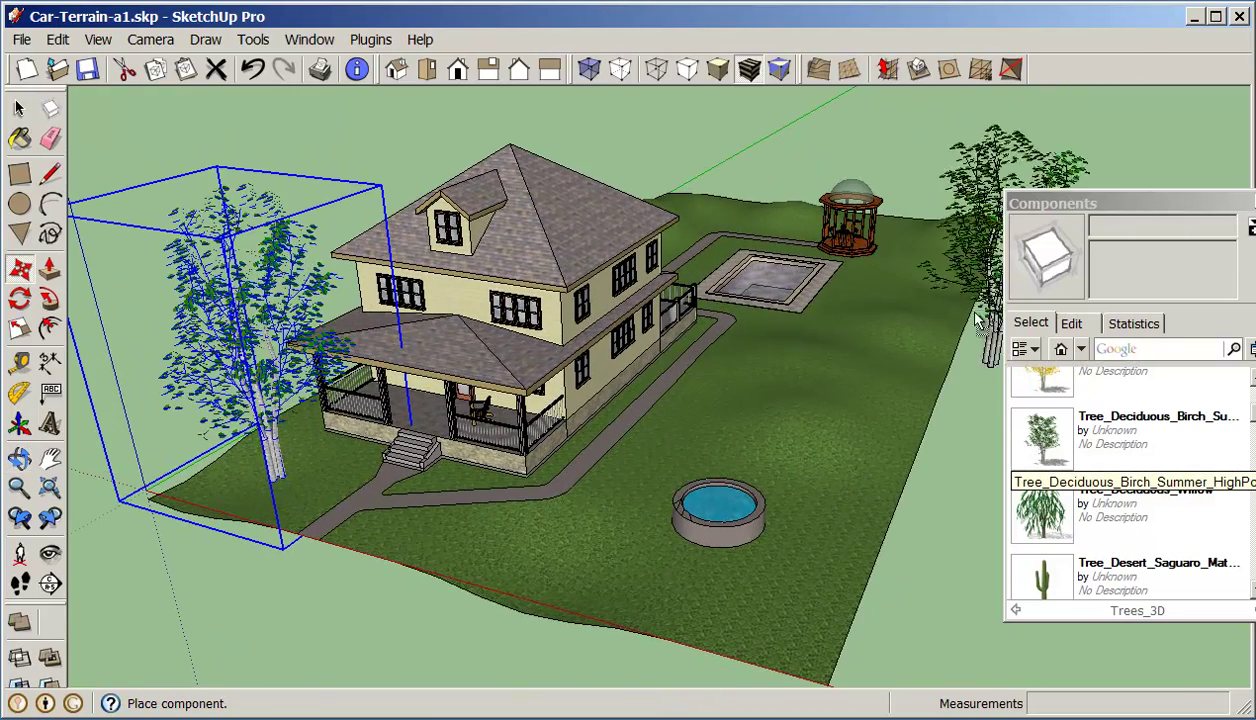
left_click(932, 256)
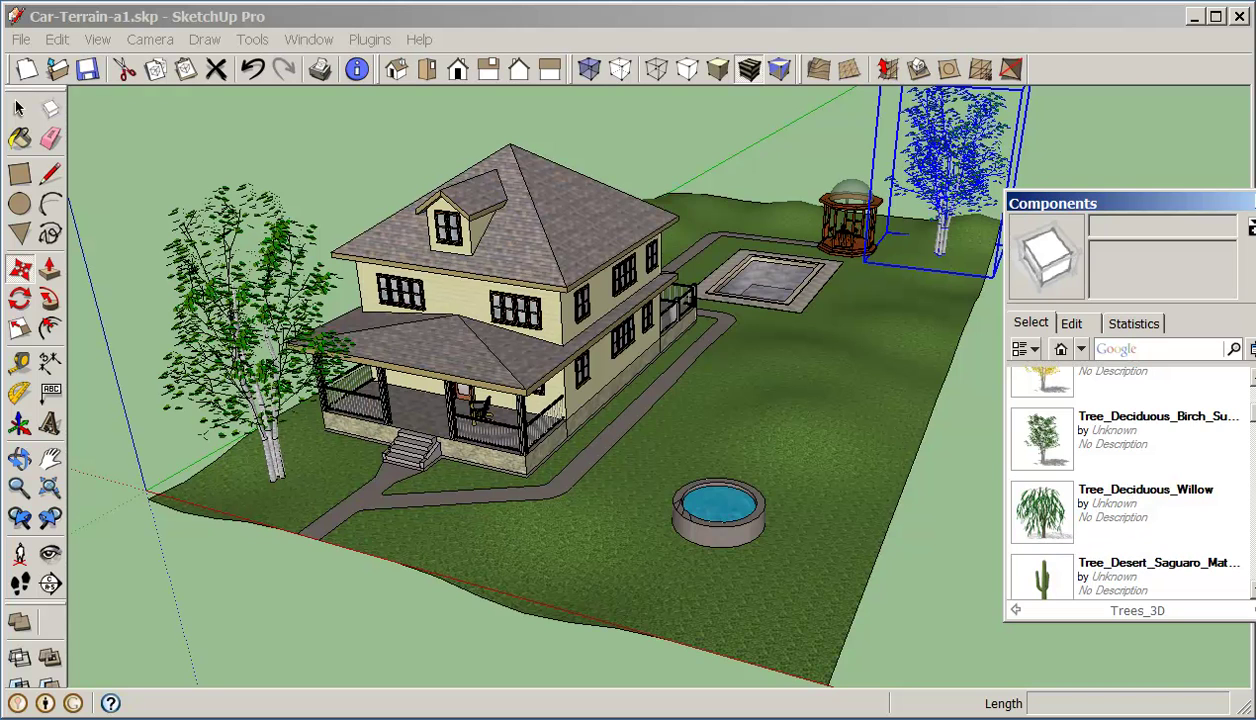
scroll(1130, 480, "down", 4)
scroll(1130, 480, "up", 3)
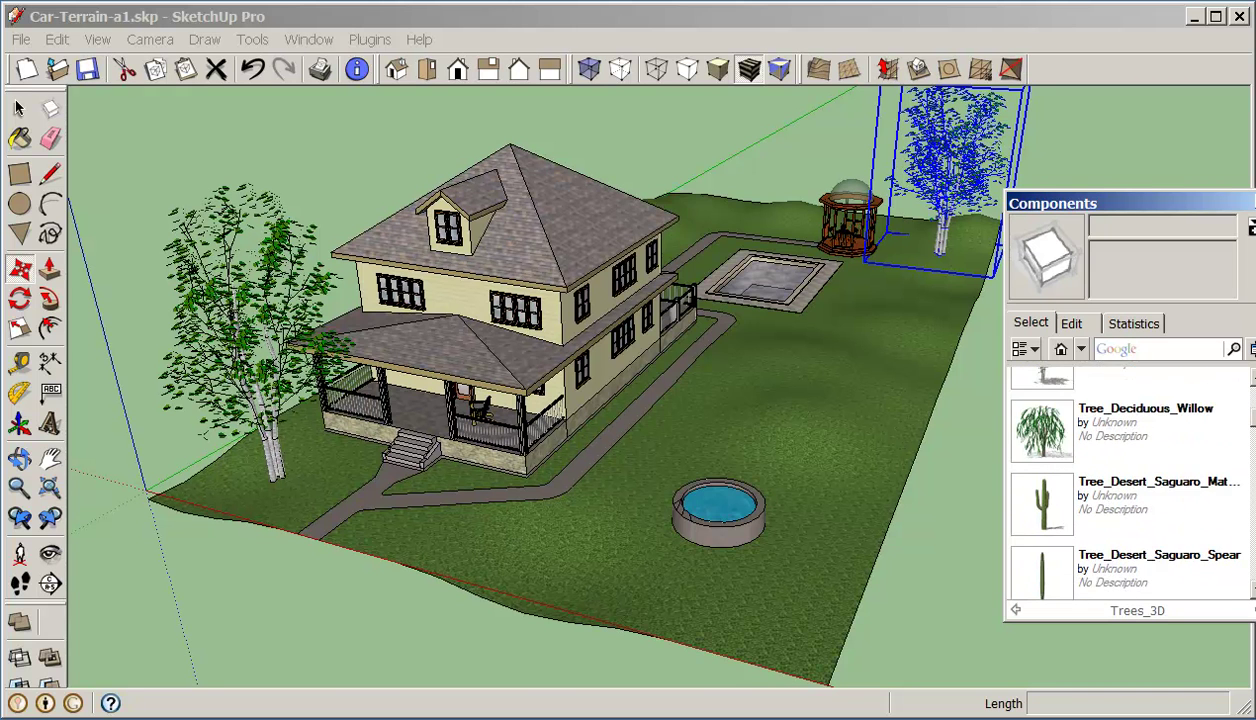
scroll(1130, 480, "down", 3)
scroll(1108, 480, "down", 3)
Plant two Tree_Evergreen_Magnolia trees on the lawn near the gazebo and pool.
scroll(1108, 480, "up", 1)
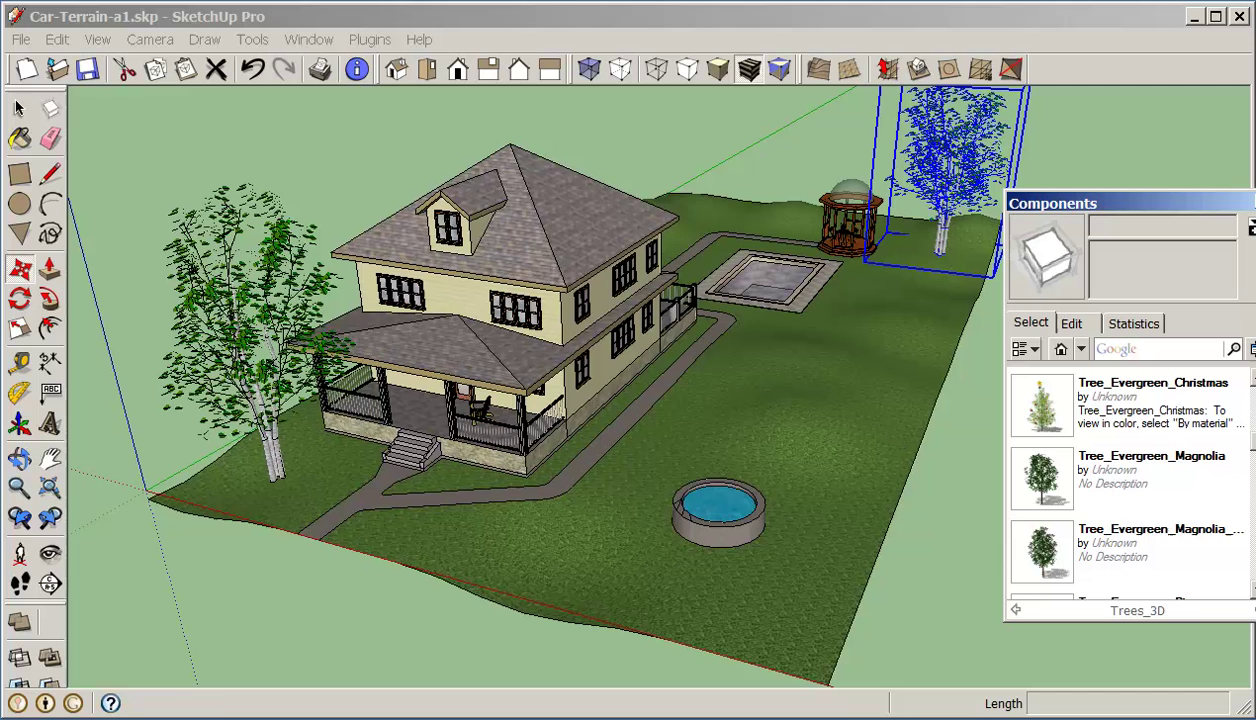
left_click(1045, 495)
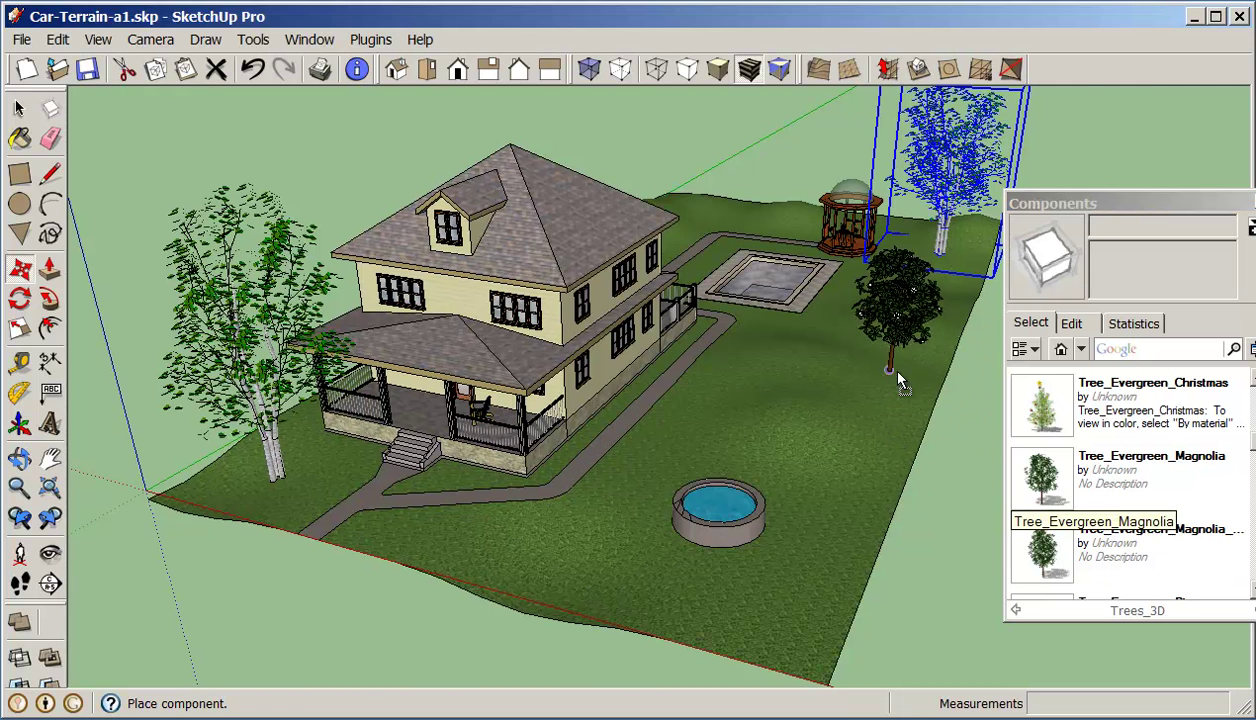
left_click(906, 378)
left_click(1045, 497)
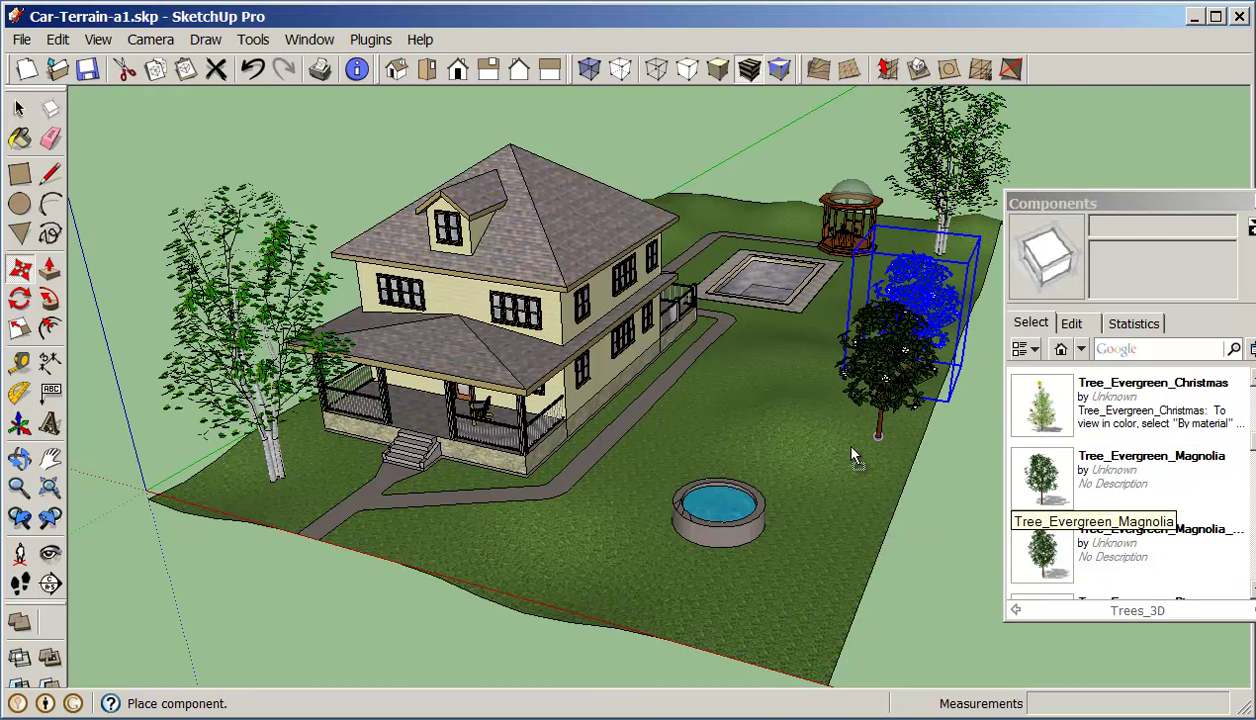
left_click(843, 458)
middle_click_drag(918, 476, 800, 556)
Plant a high-polygon magnolia on the hilltop and move the Components window aside.
left_click(1042, 555)
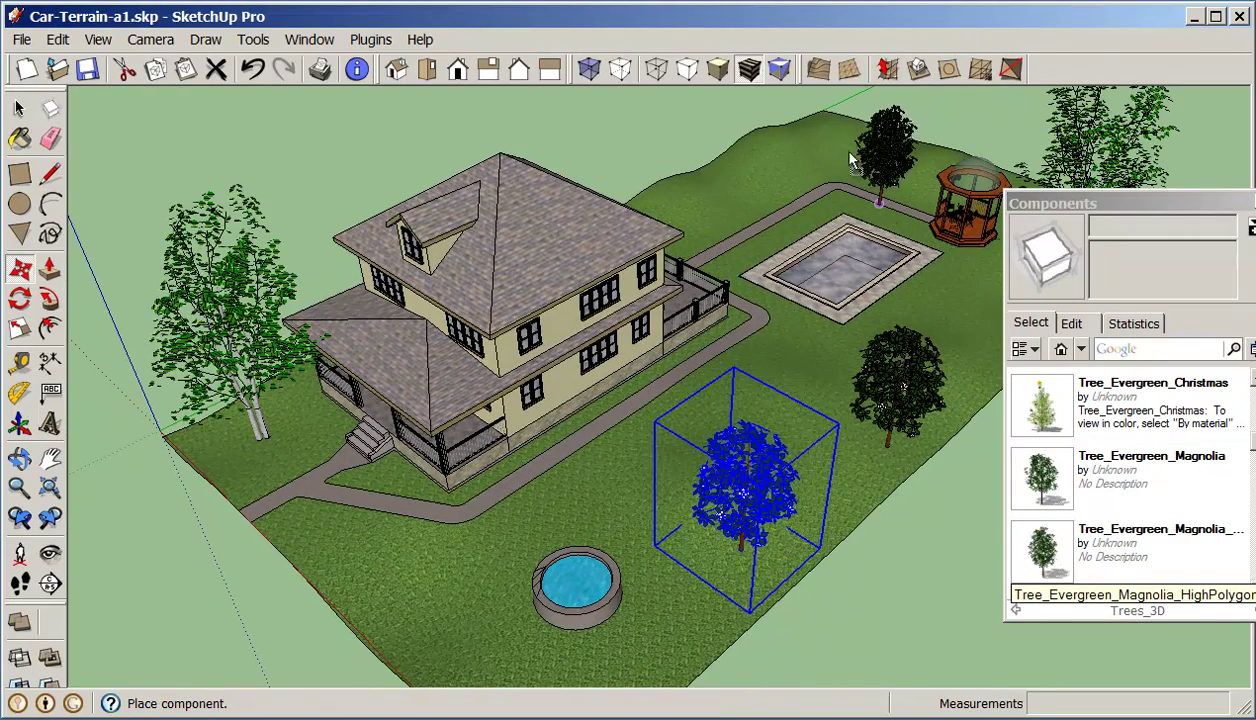
left_click(825, 128)
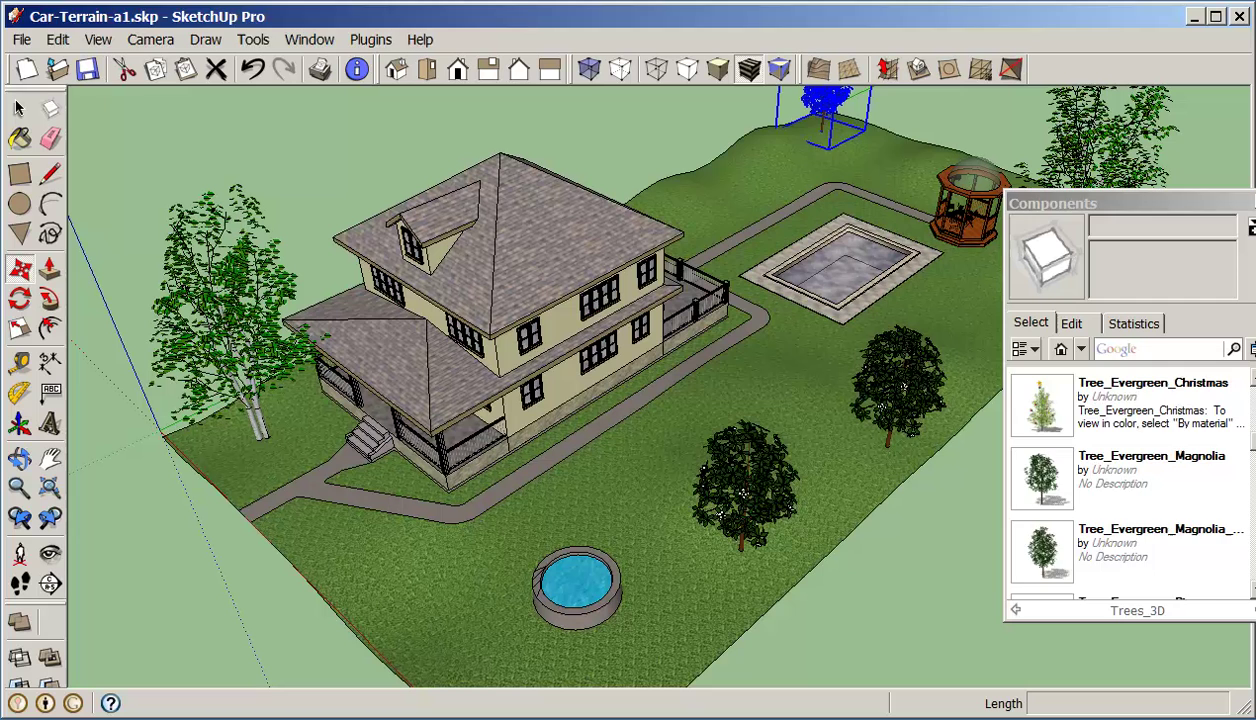
scroll(1130, 480, "down", 5)
scroll(1130, 480, "down", 10)
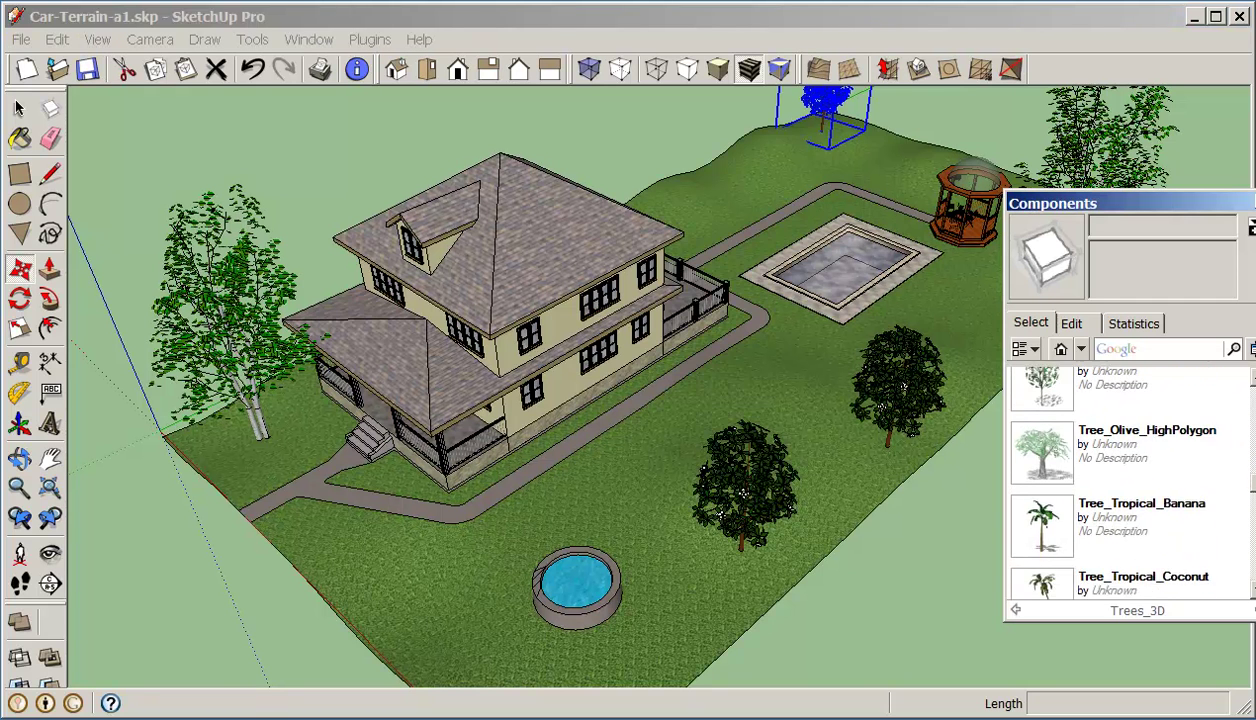
scroll(1130, 480, "down", 8)
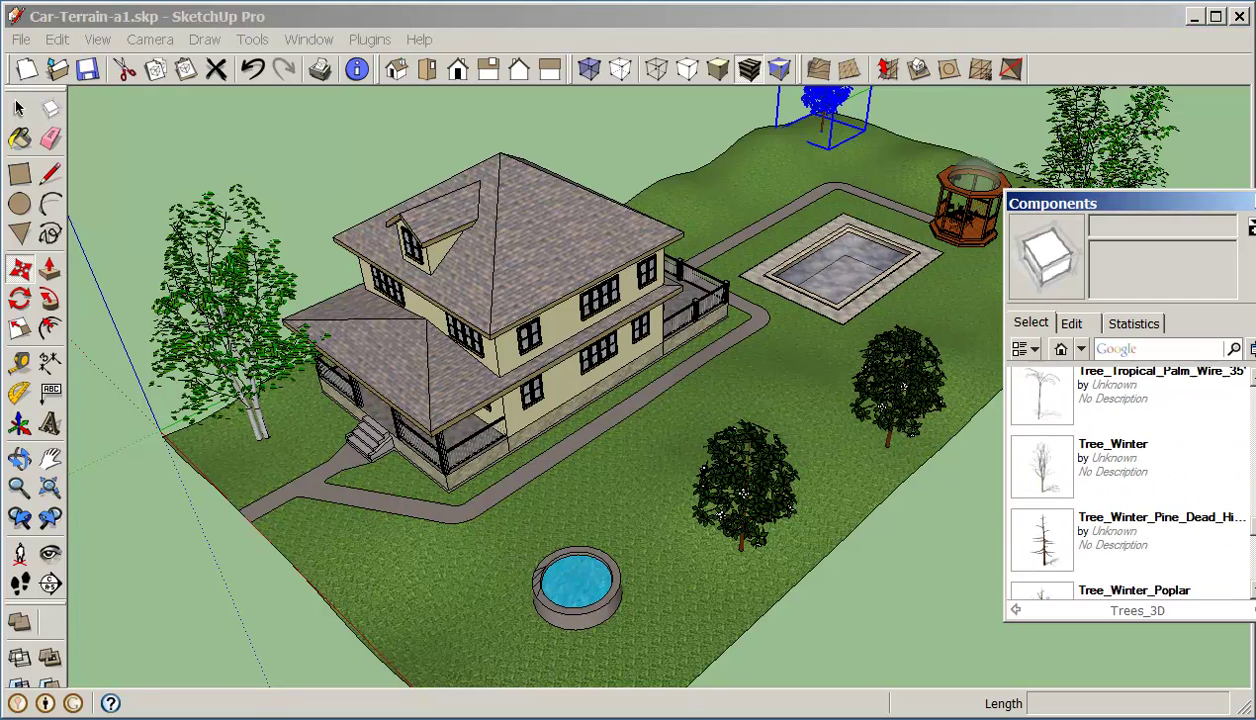
scroll(1130, 480, "down", 7)
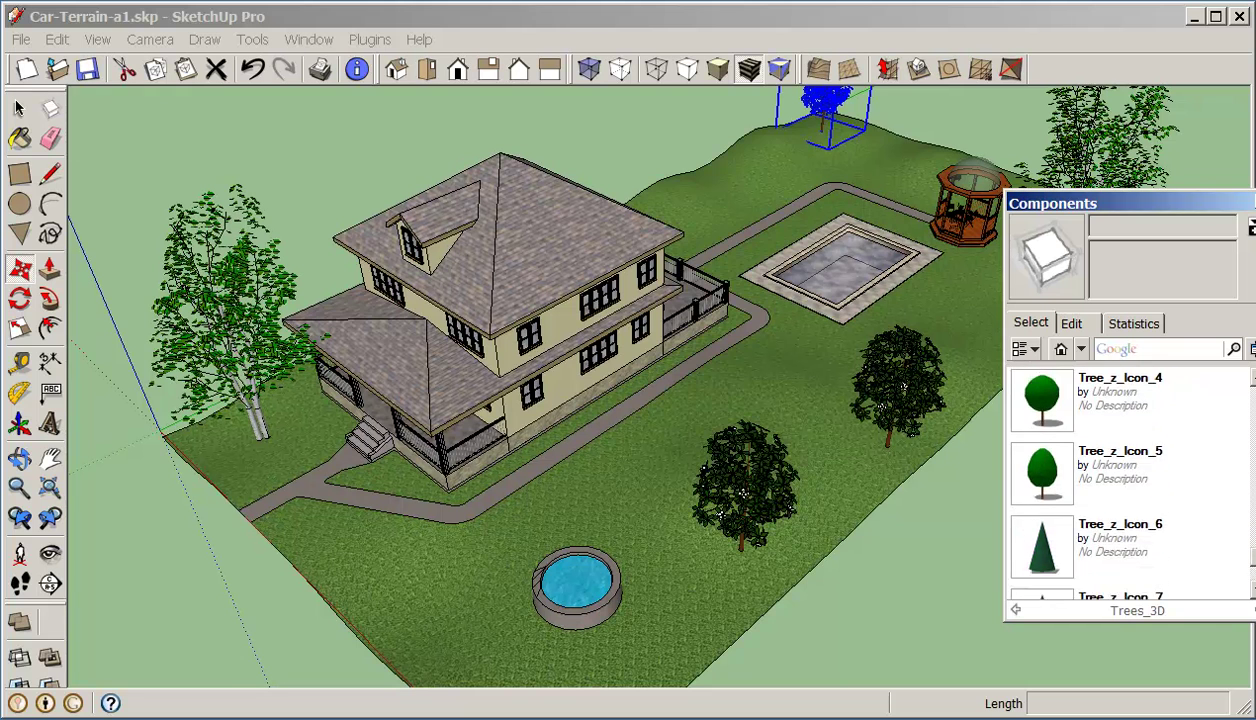
scroll(1130, 480, "up", 10)
scroll(1130, 480, "up", 5)
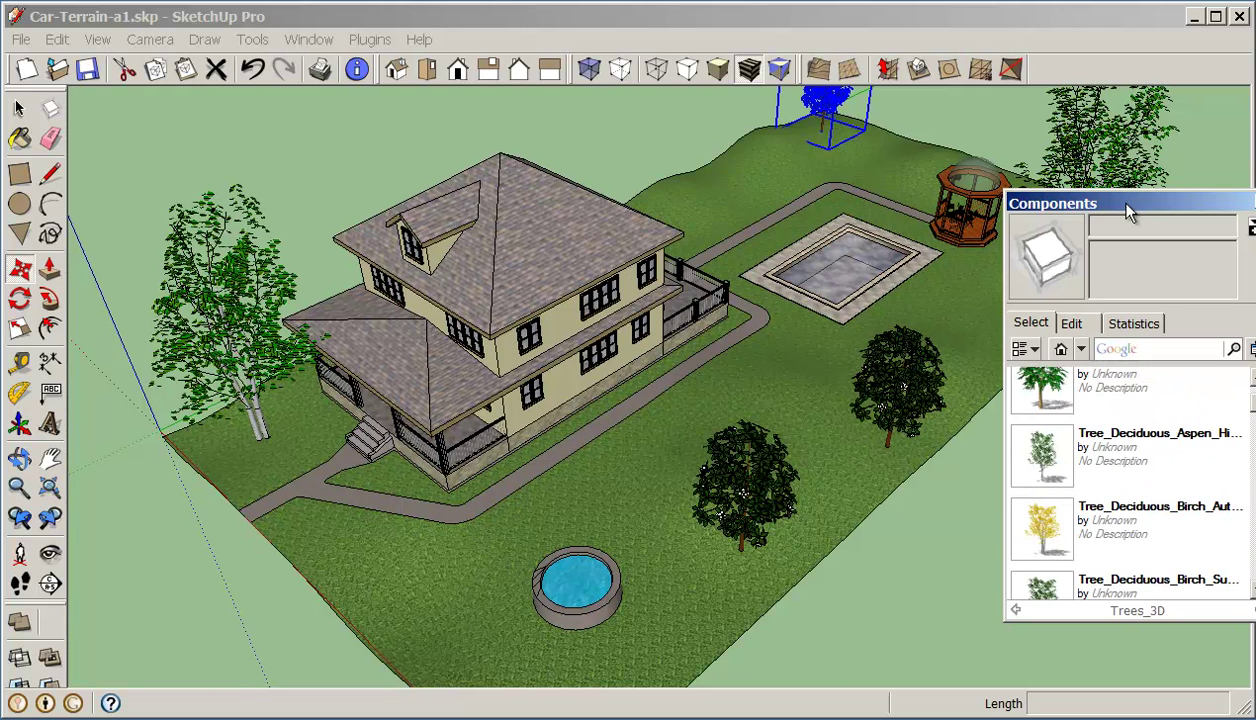
left_click_drag(1130, 210, 1255, 290)
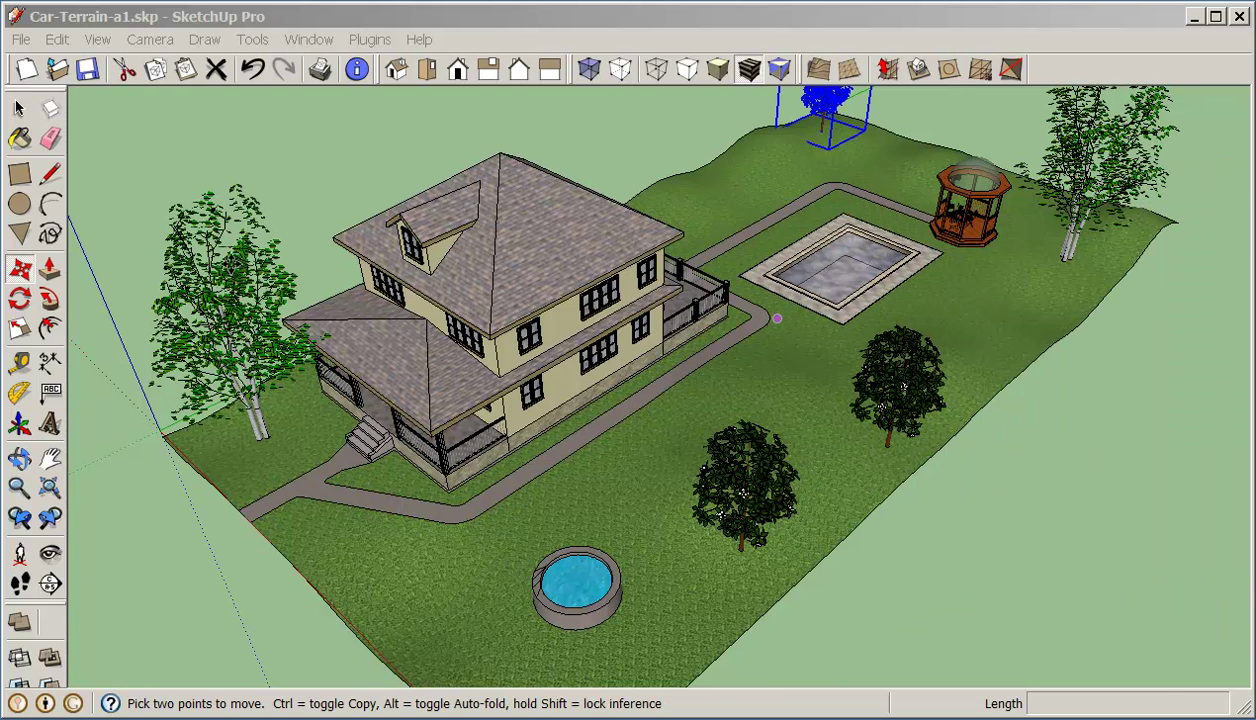
key("b")
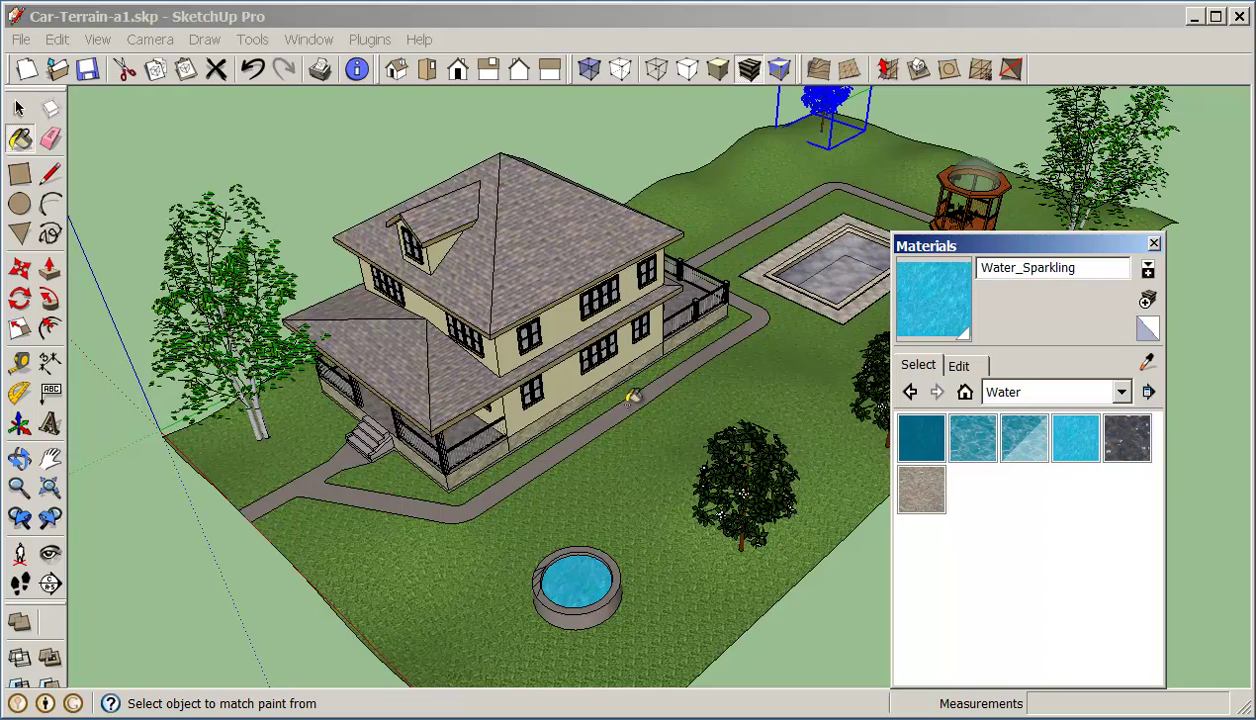
left_click(1155, 245)
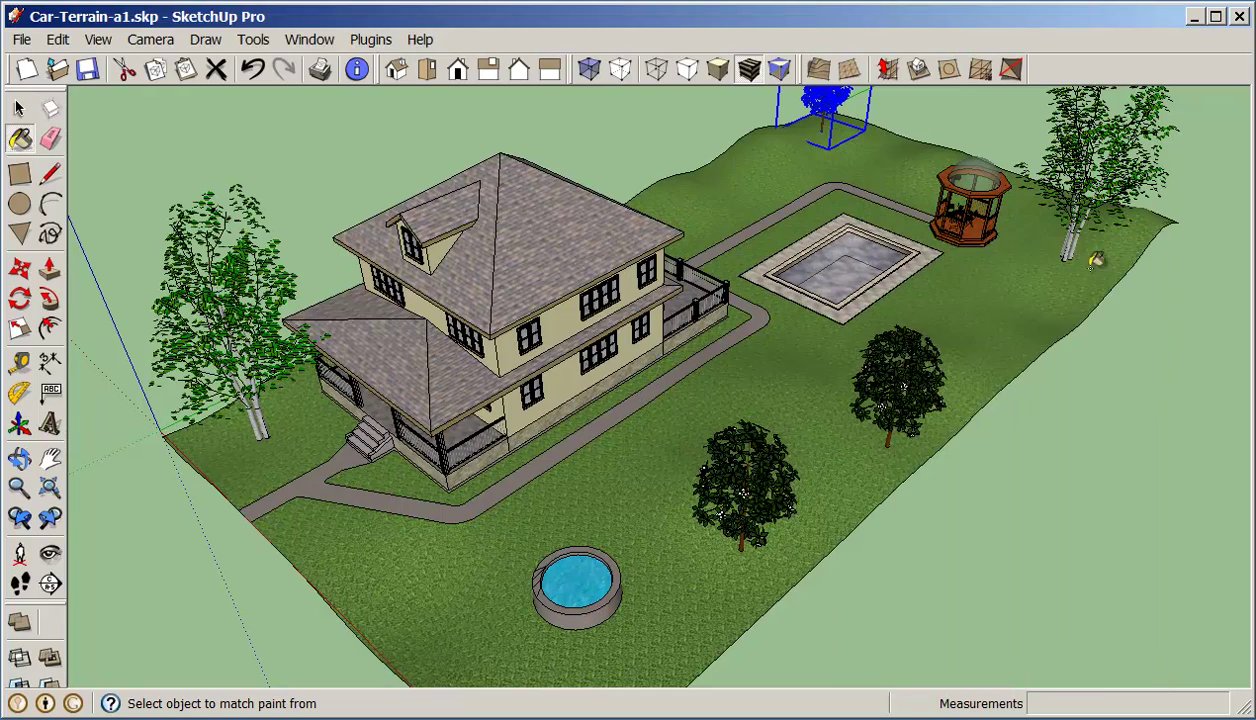
middle_click_drag(660, 420, 718, 343)
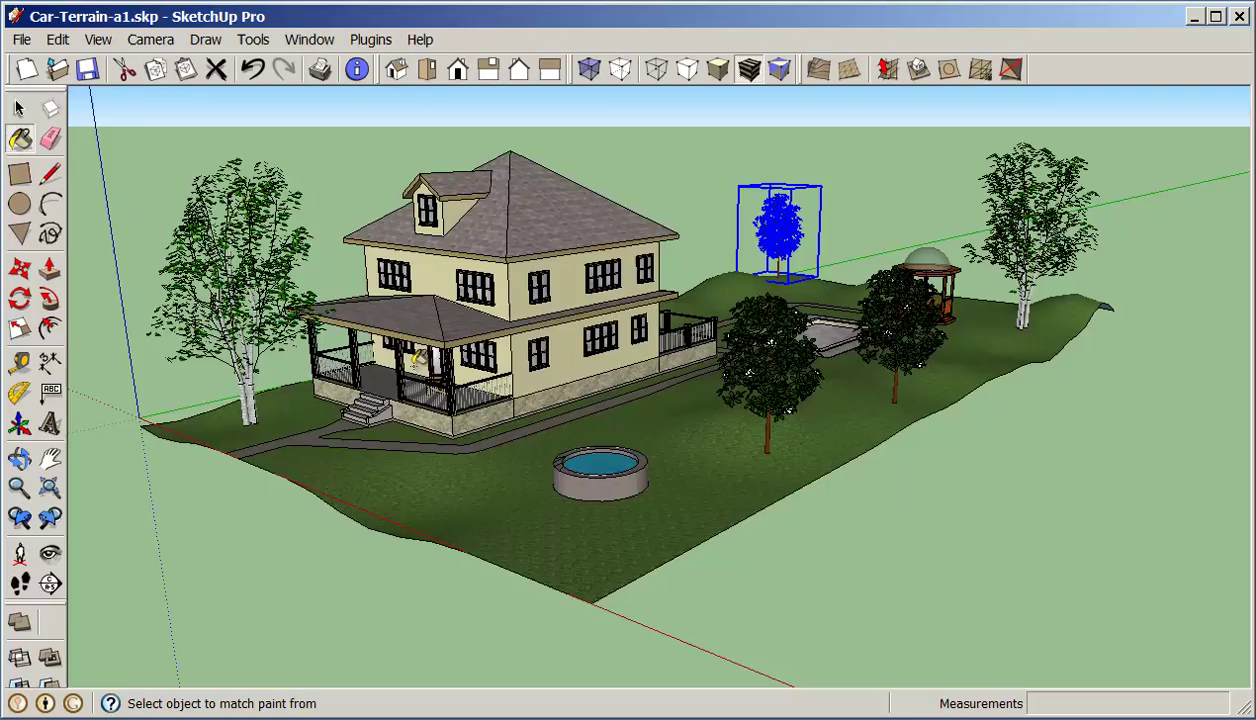
middle_click_drag(418, 358, 487, 343)
scroll(460, 350, "up", 3)
key("b")
middle_click_drag(651, 346, 528, 455)
middle_click_drag(743, 363, 766, 441)
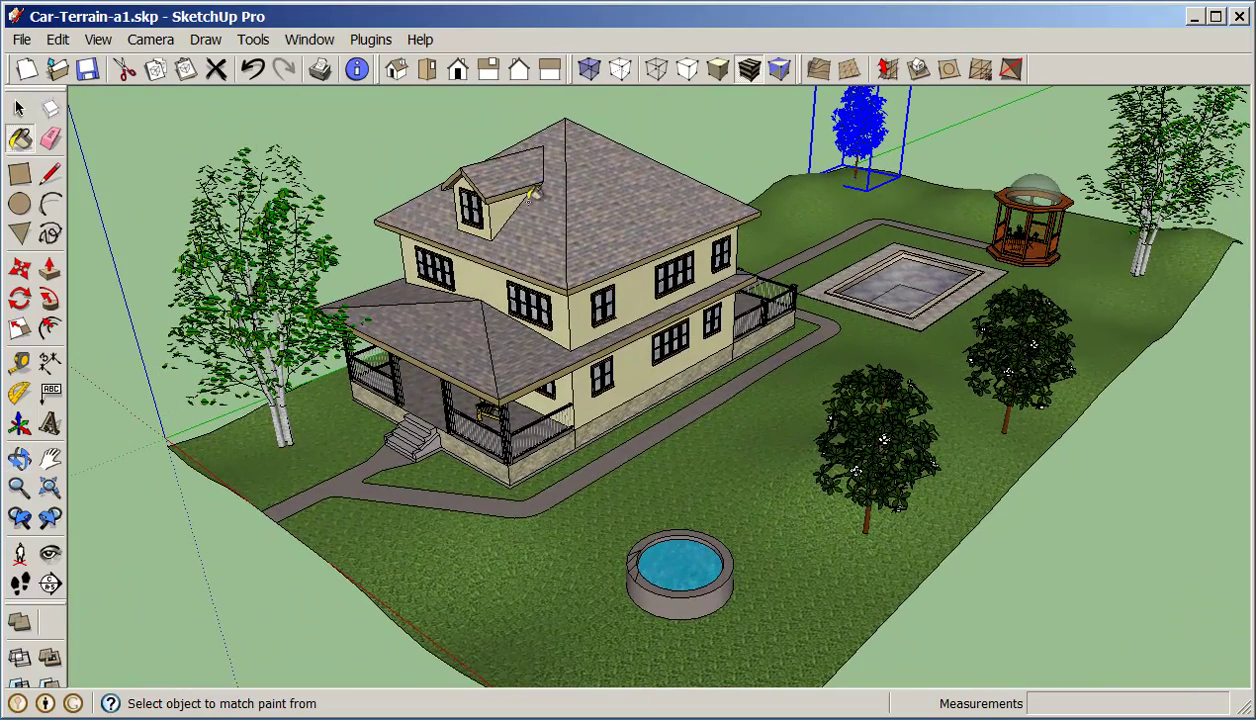
left_click(19, 108)
left_click(157, 111)
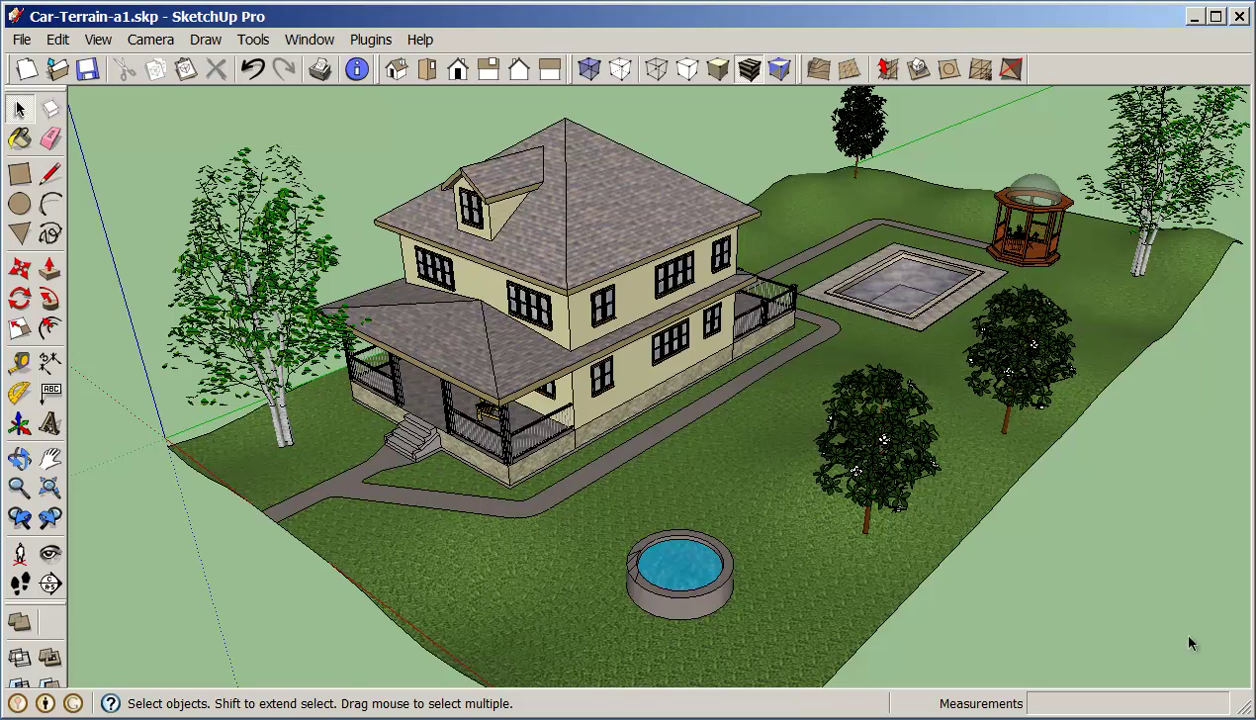